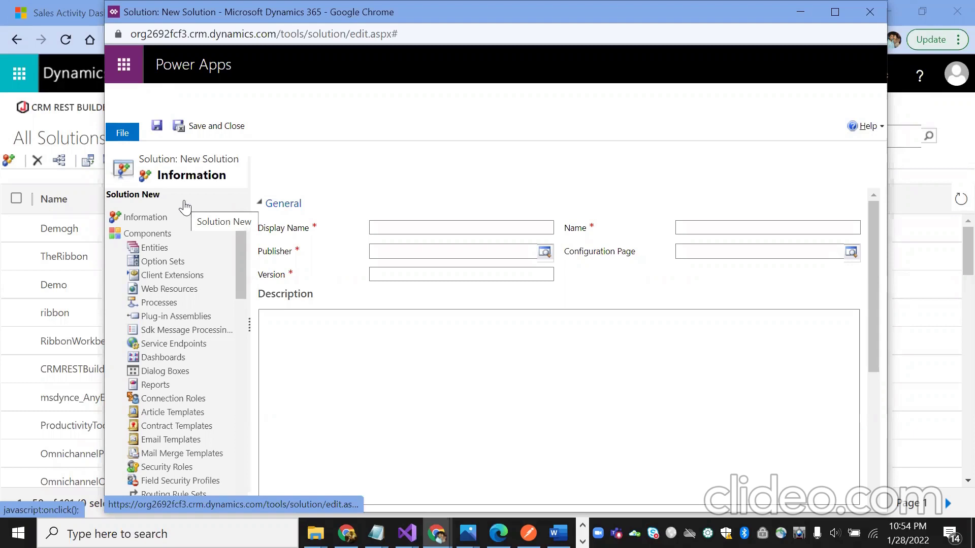
Fill in the new solution with display name Demo123, the publisher carrying a person's name and version 1.1.0.0, and save it.
click(396, 229)
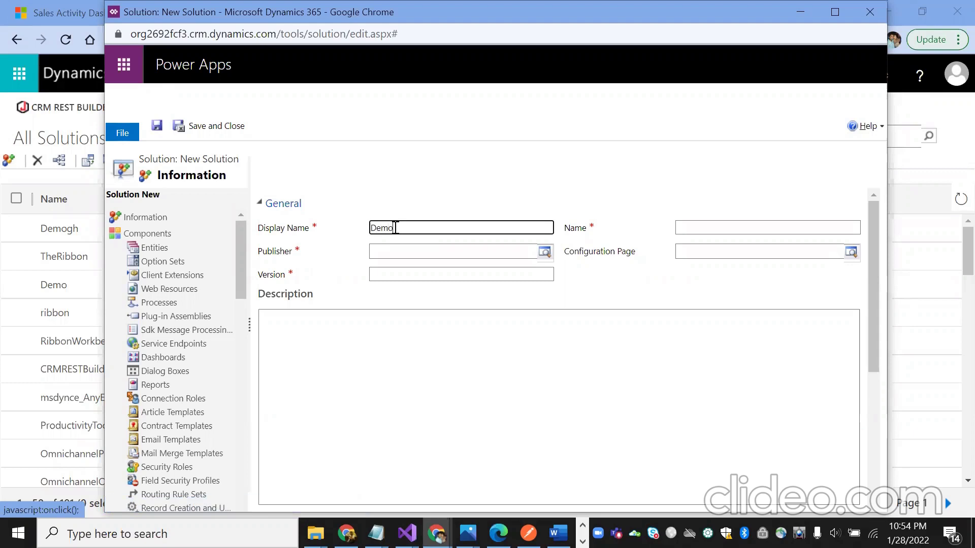
text(Demo123)
click(418, 246)
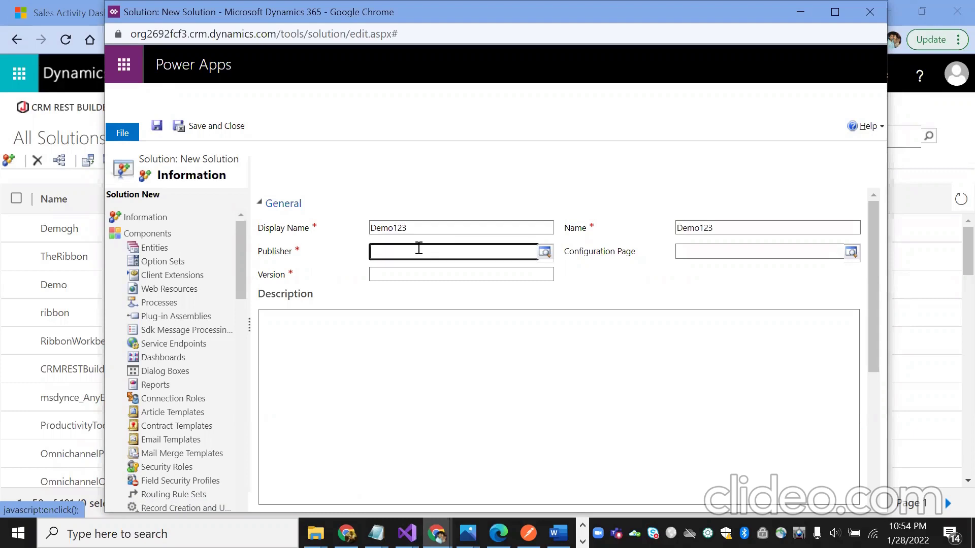
click(538, 252)
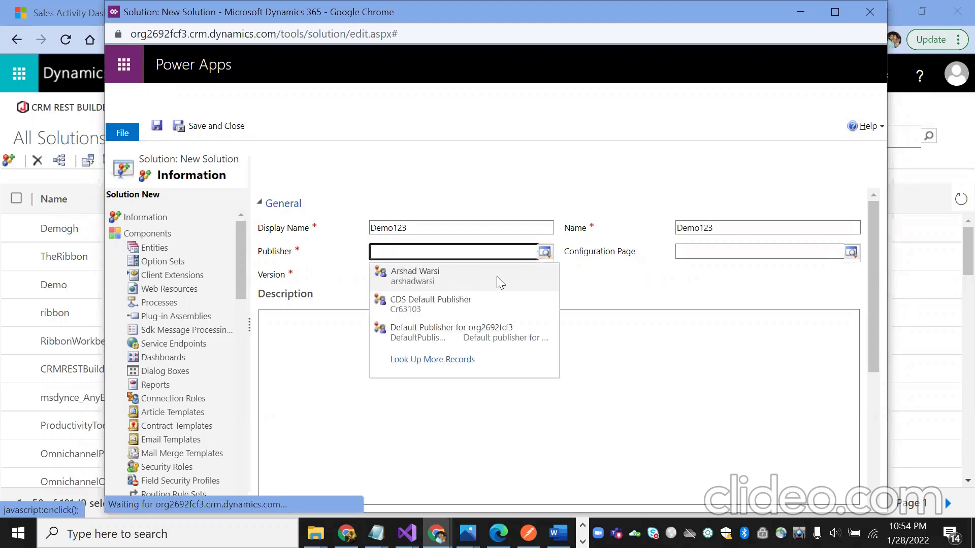
click(434, 282)
click(386, 276)
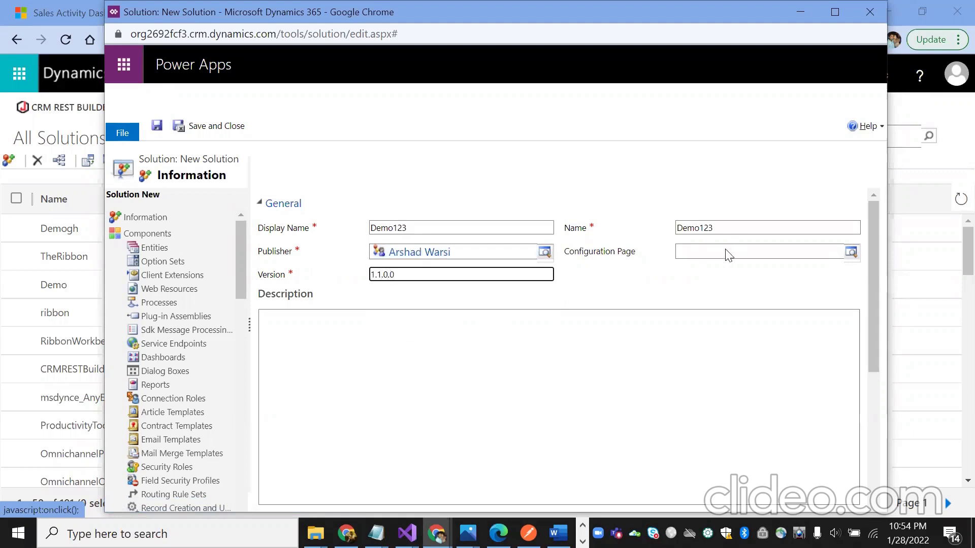
click(158, 128)
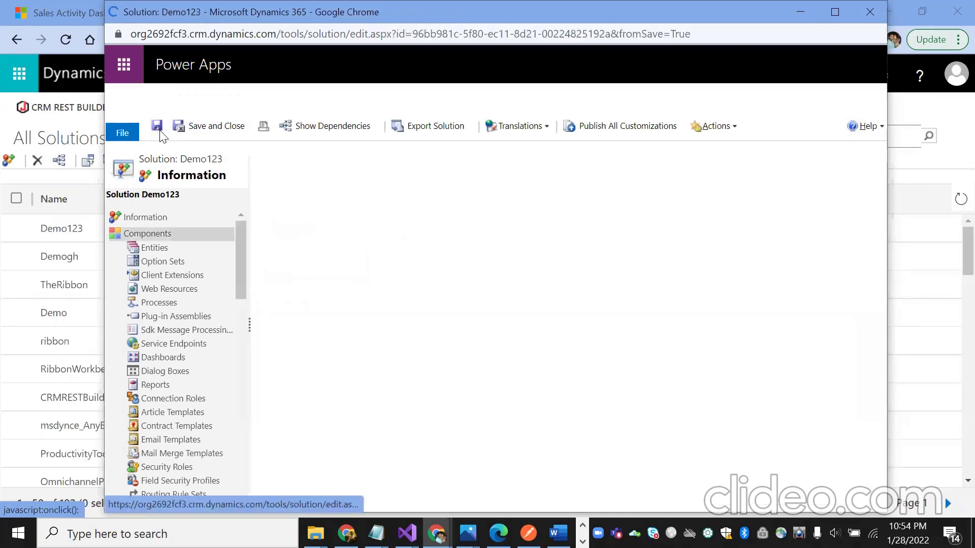
Choose the existing Case entity as a component to add to the Demo123 solution.
click(149, 249)
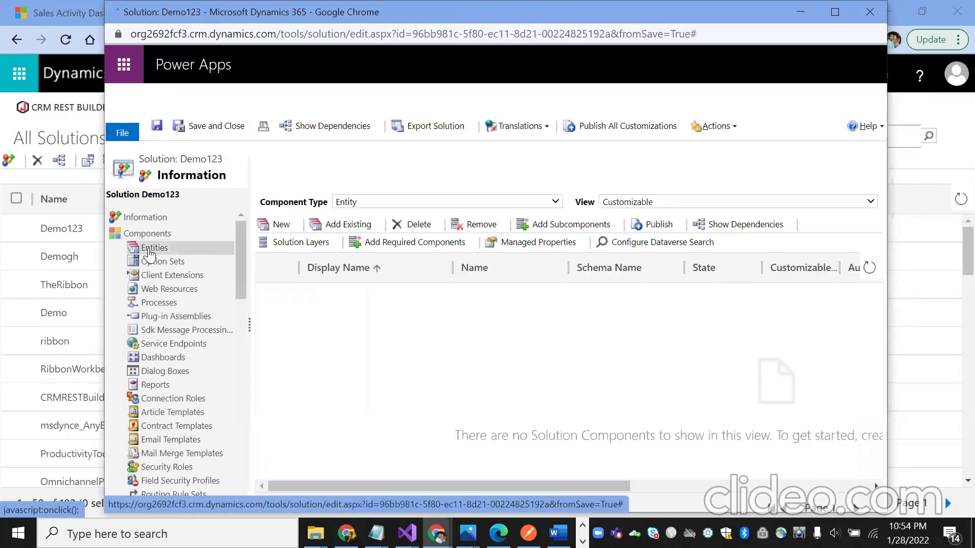
click(341, 226)
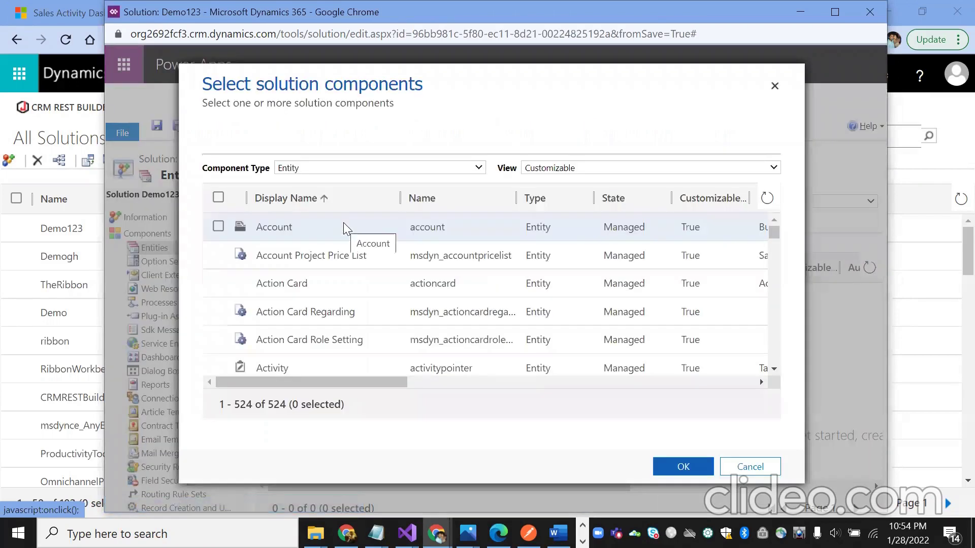
drag(772, 233, 772, 246)
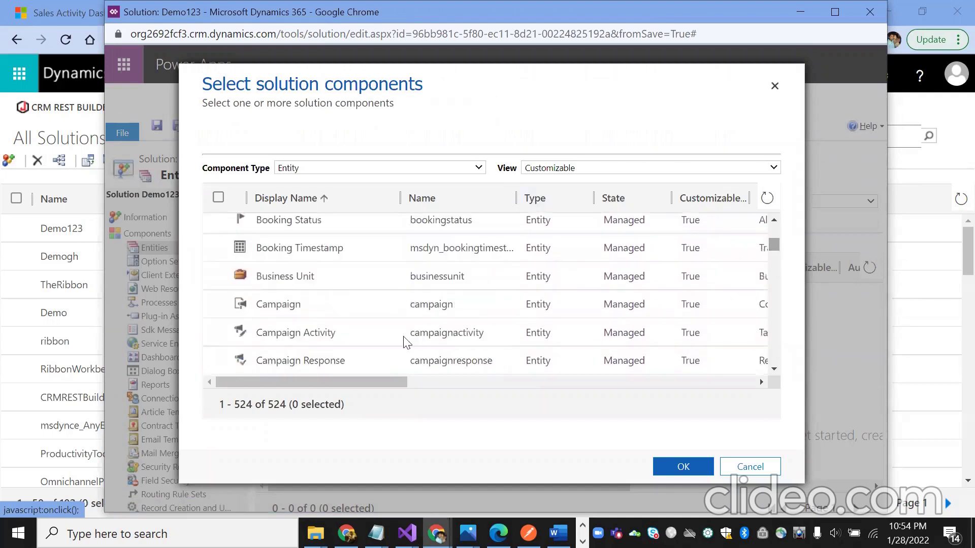
click(774, 368)
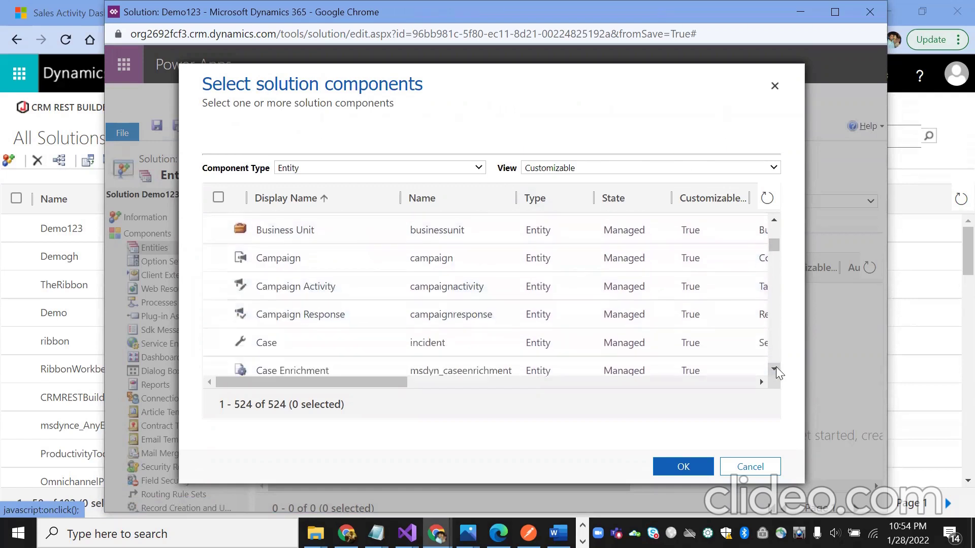
click(218, 297)
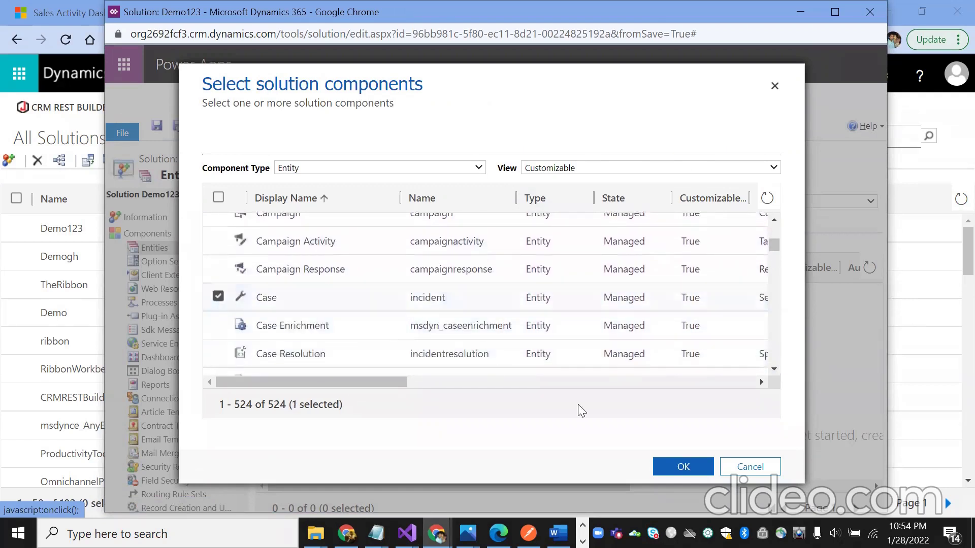
click(693, 466)
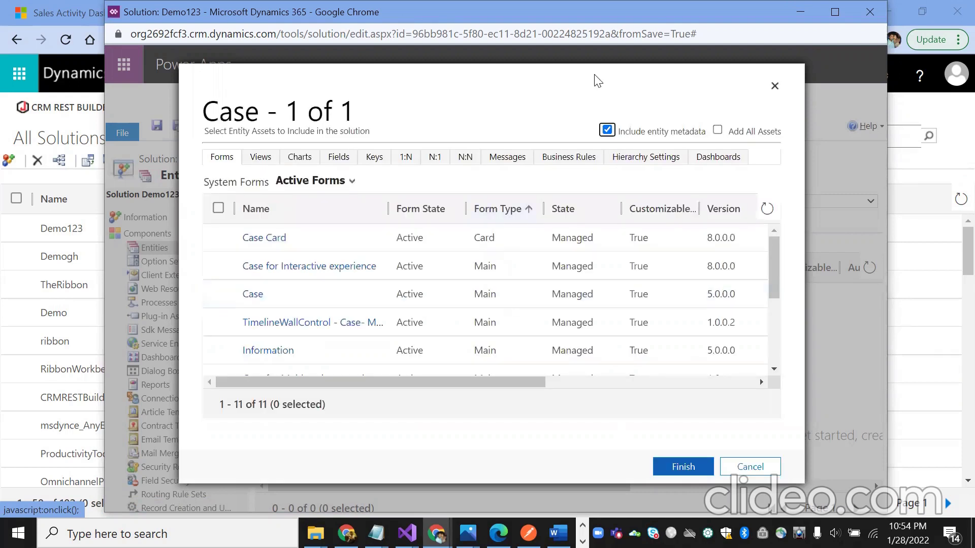
Add Case to the solution without entity metadata and without including the missing required components.
click(637, 136)
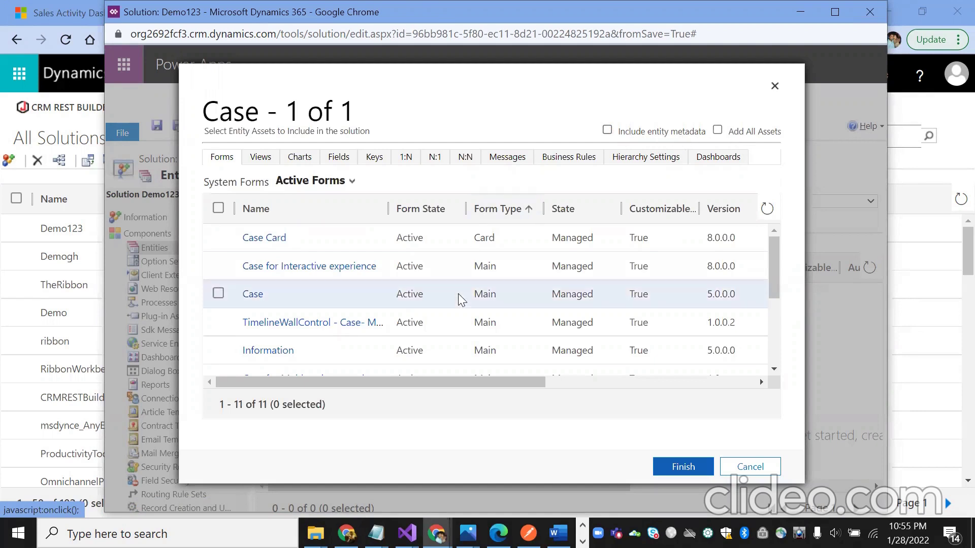
click(681, 470)
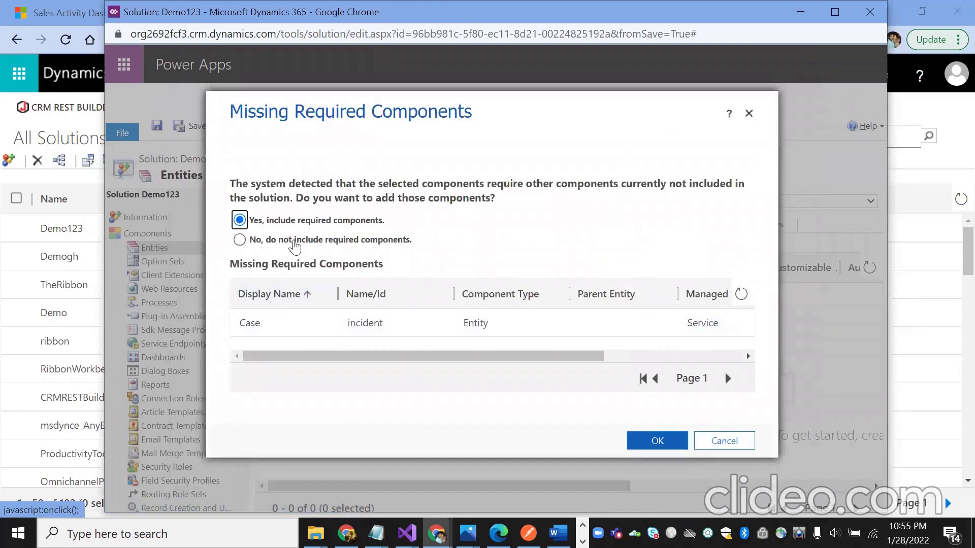
click(282, 247)
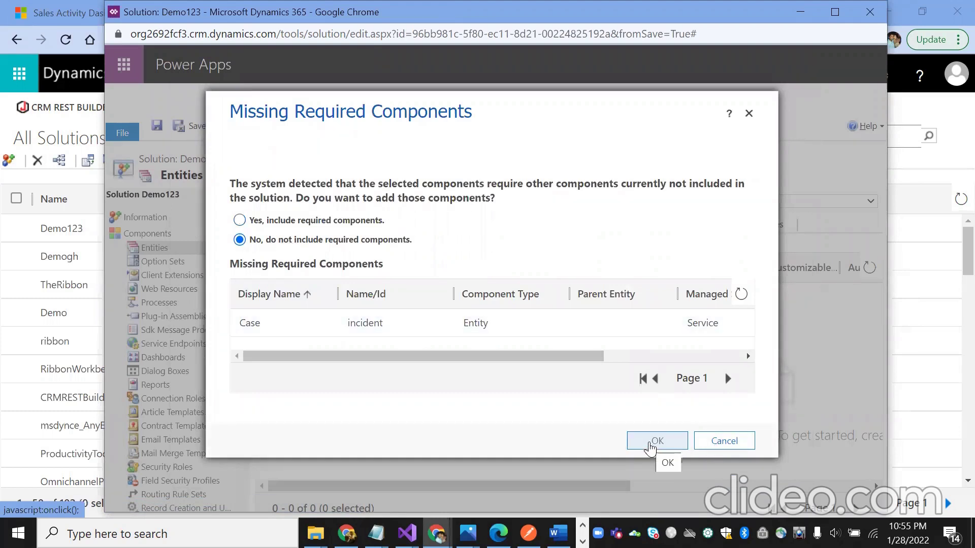
click(650, 447)
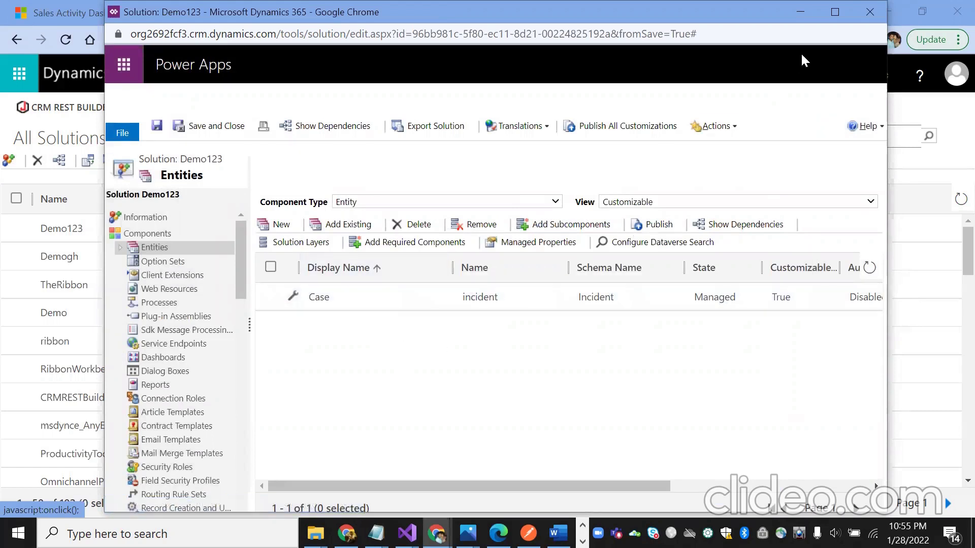
Switch to Ribbon Workbench, refresh its solution list and load the Demo123 solution.
click(801, 19)
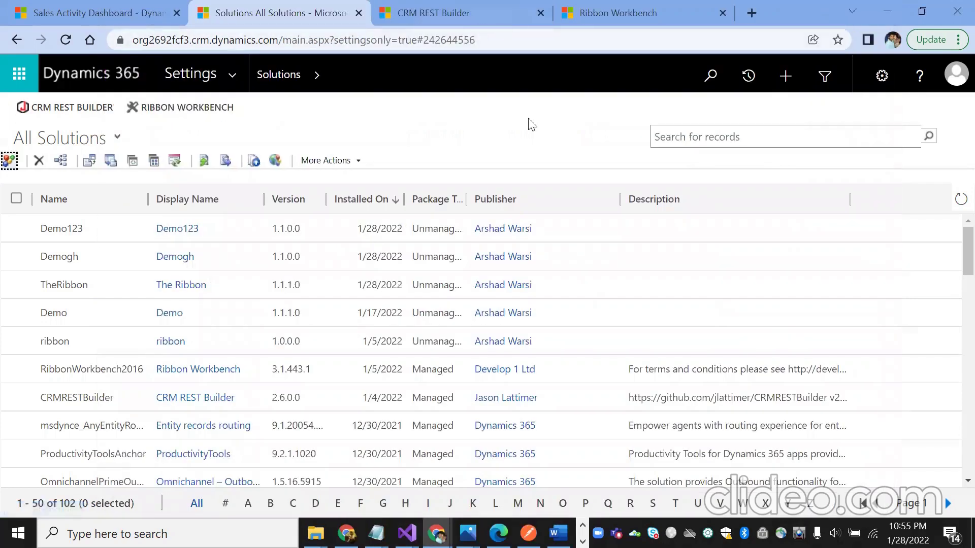
click(618, 13)
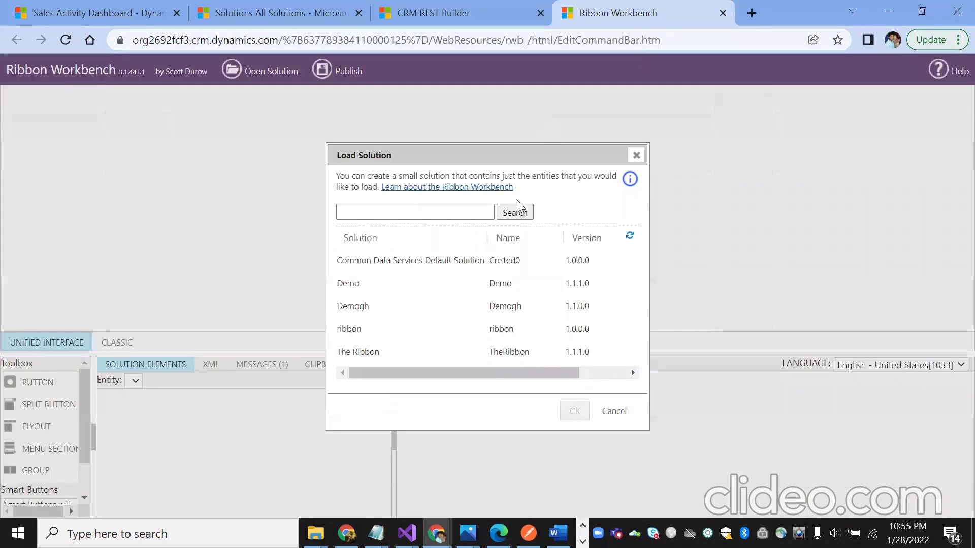
click(630, 236)
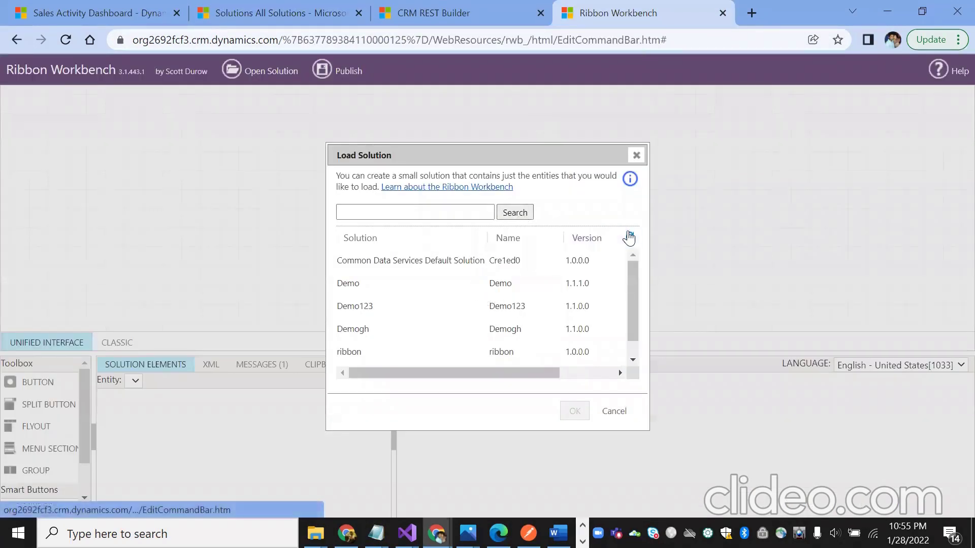
click(363, 308)
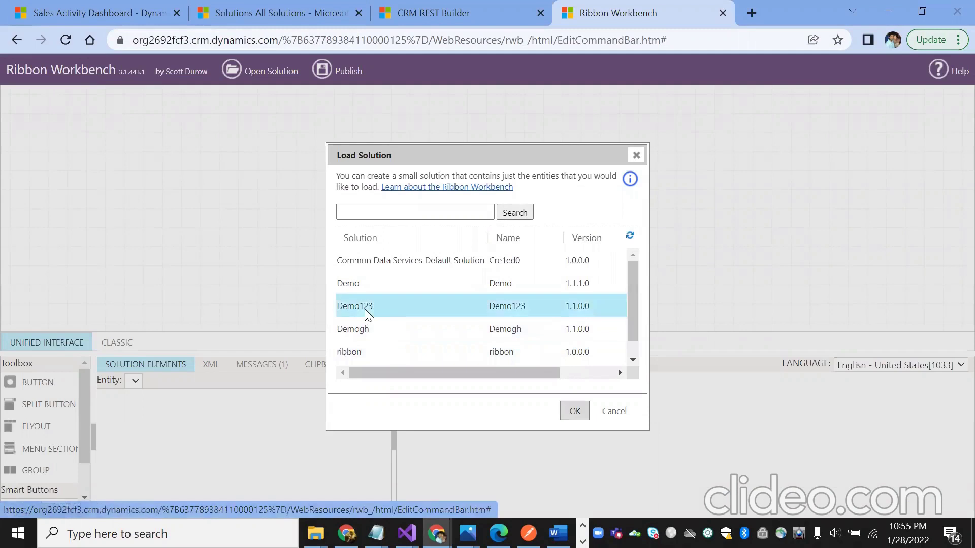
click(575, 417)
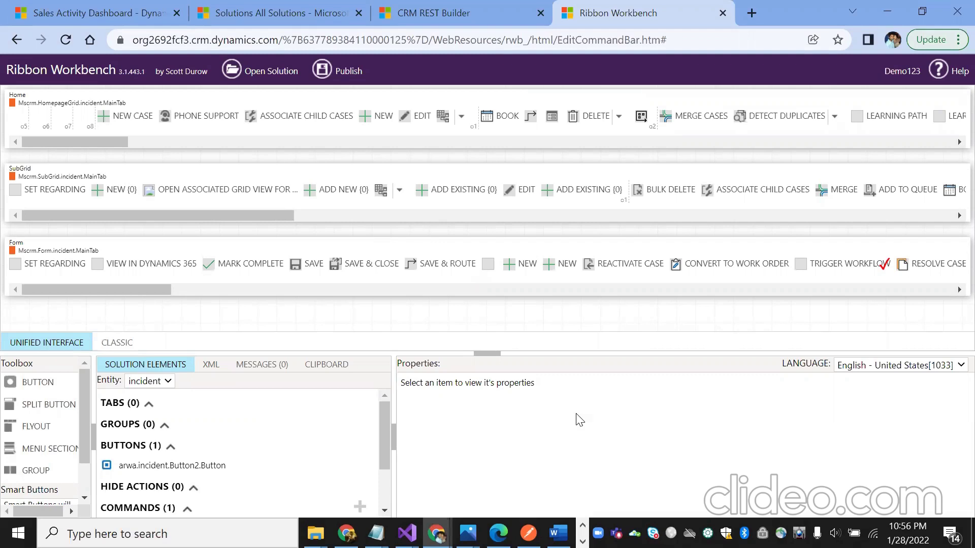
click(161, 386)
click(159, 384)
click(159, 384)
click(159, 385)
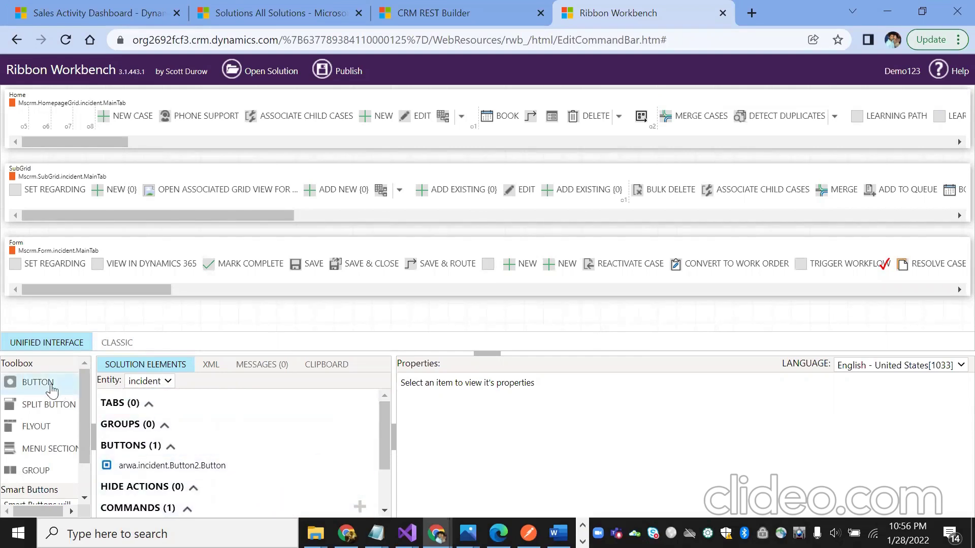
Add a button to the incident Form ribbon between Reactivate Case and Convert to Work Order, and label it "Workflow Button".
drag(37, 381, 651, 267)
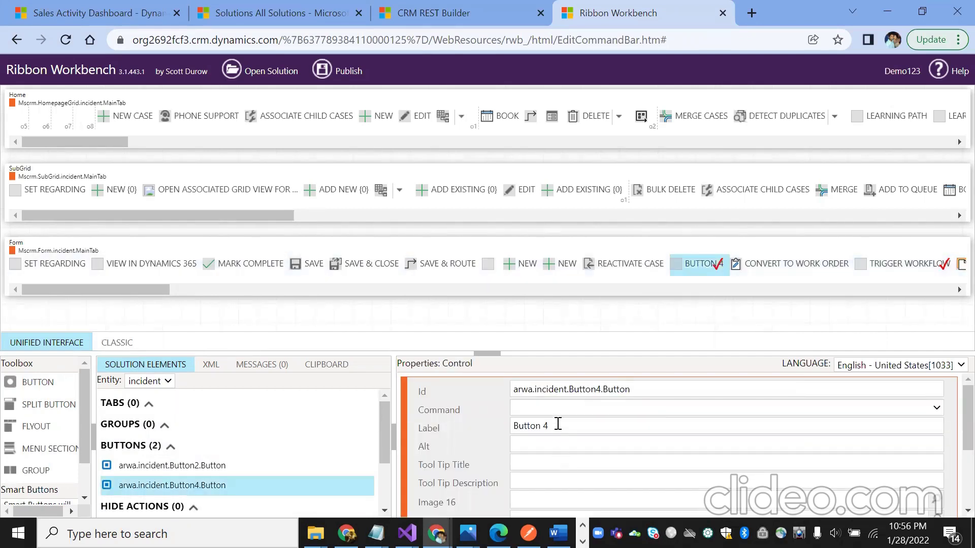
key(BackSpace)
key(BackSpace)
key(BackSpace)
key(BackSpace)
key(BackSpace)
key(BackSpace)
key(BackSpace)
key(BackSpace)
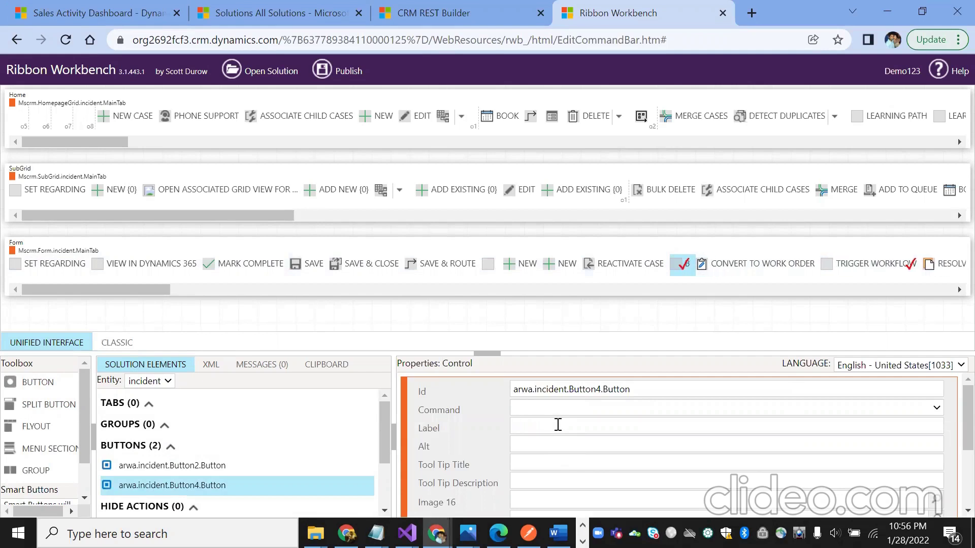
text(Te)
key(BackSpace)
key(BackSpace)
text(W)
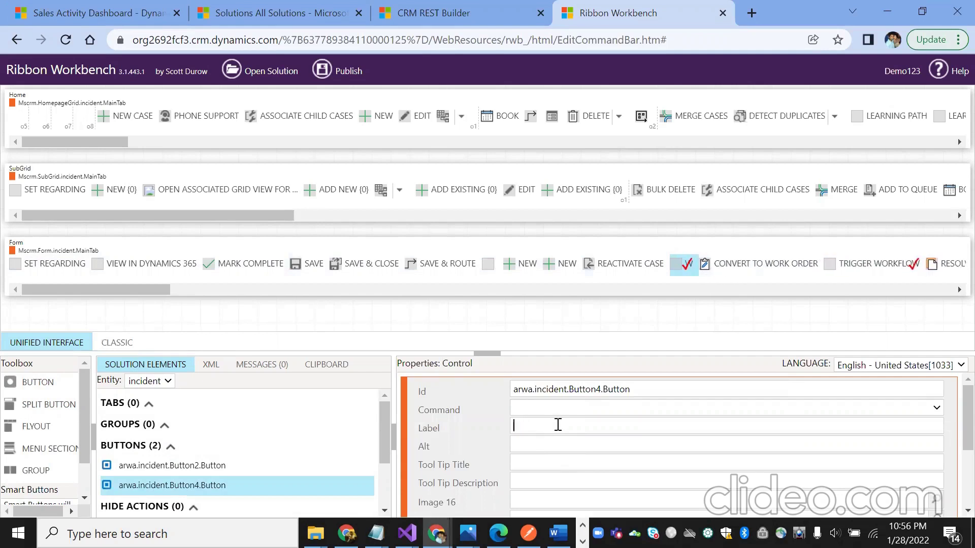
text(orkflow)
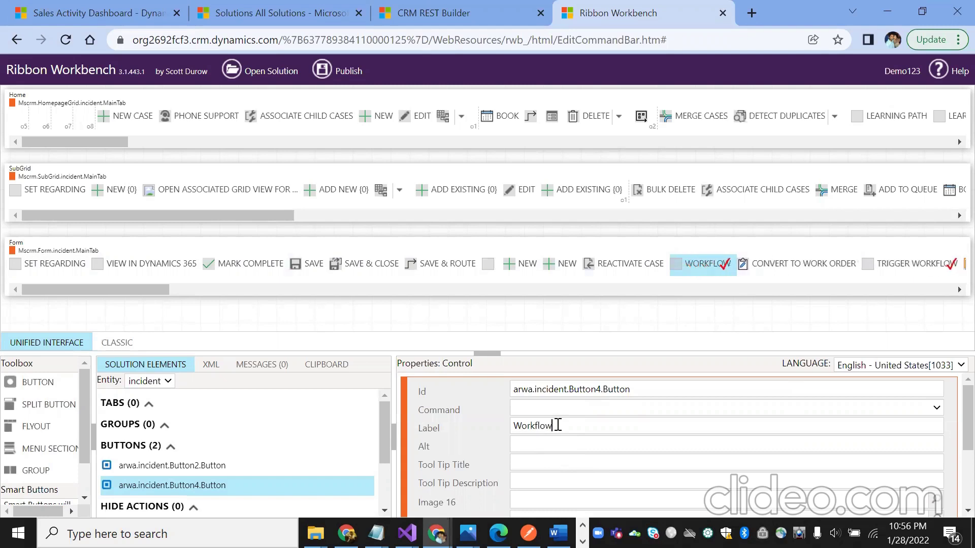
text( Button)
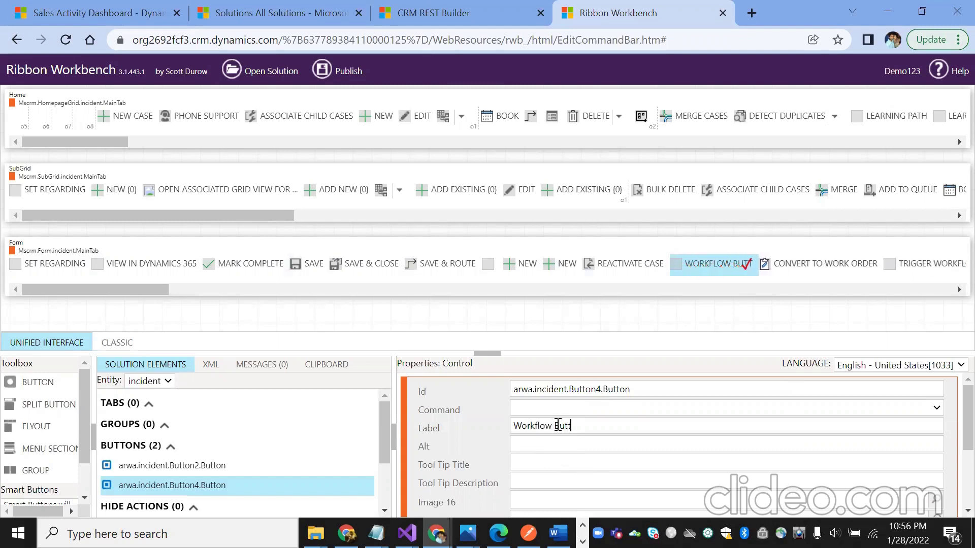
Delete the Trigger Workflow button from the incident Form ribbon.
right_click(927, 267)
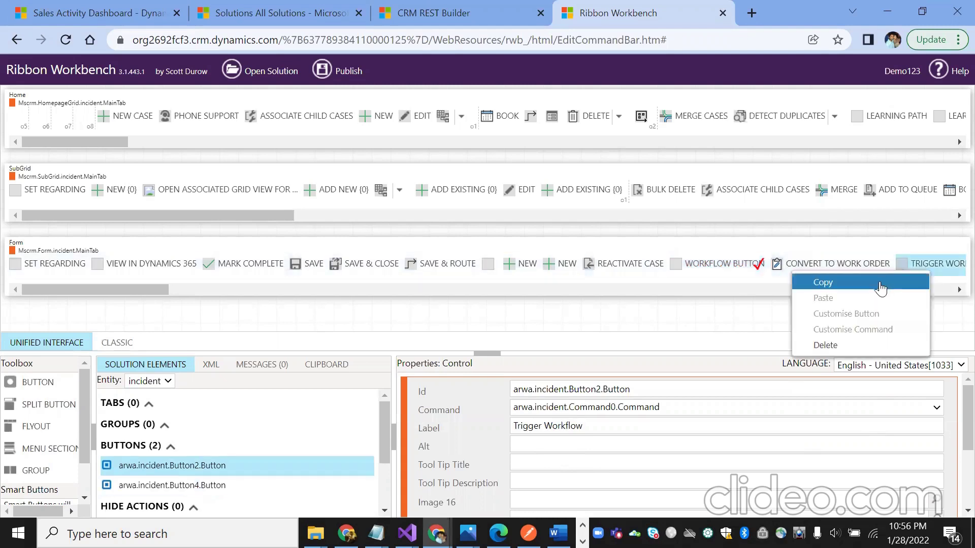
click(845, 347)
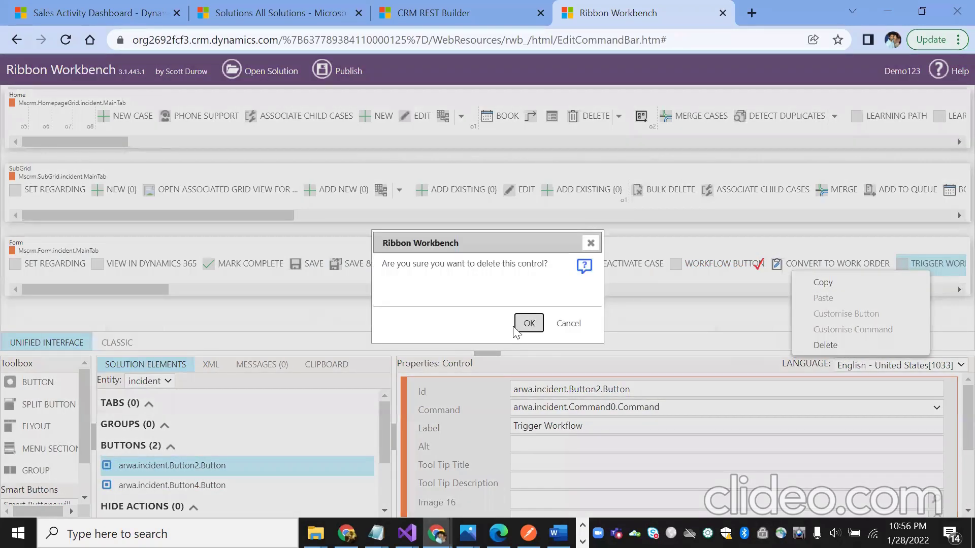
click(529, 323)
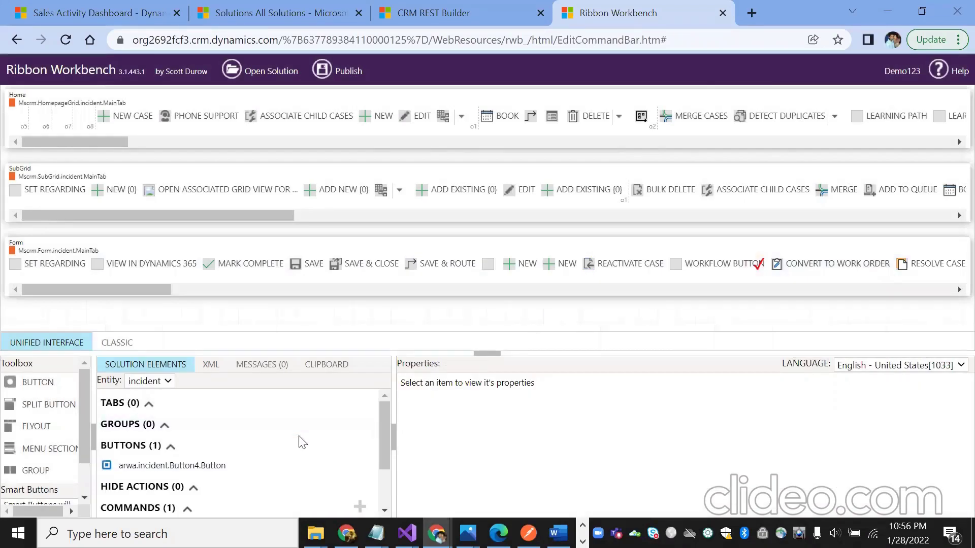
Delete the existing command arwa.incident.Command0.Command from the incident entity's solution elements.
click(715, 278)
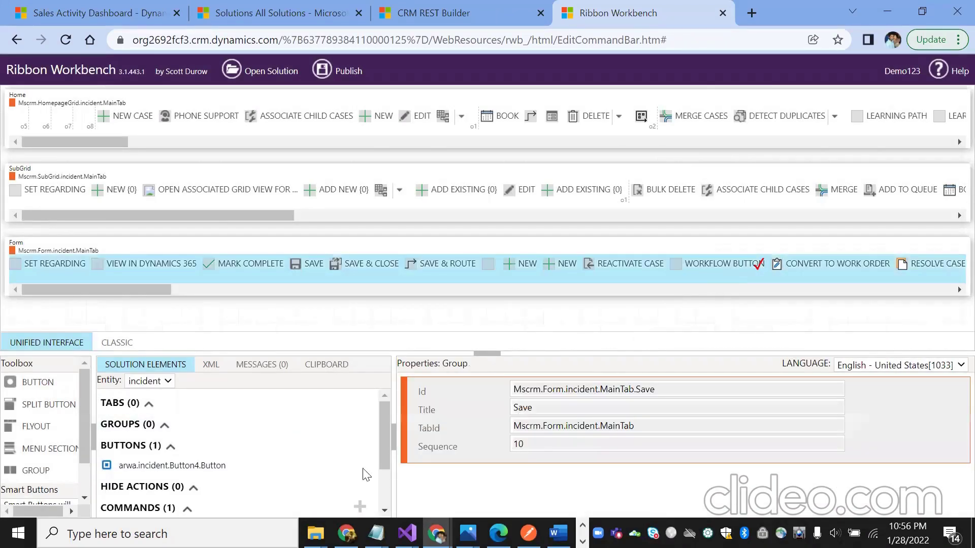
mouse_move(379, 434)
mouse_down()
mouse_move(388, 479)
mouse_move(387, 424)
mouse_up()
click(728, 270)
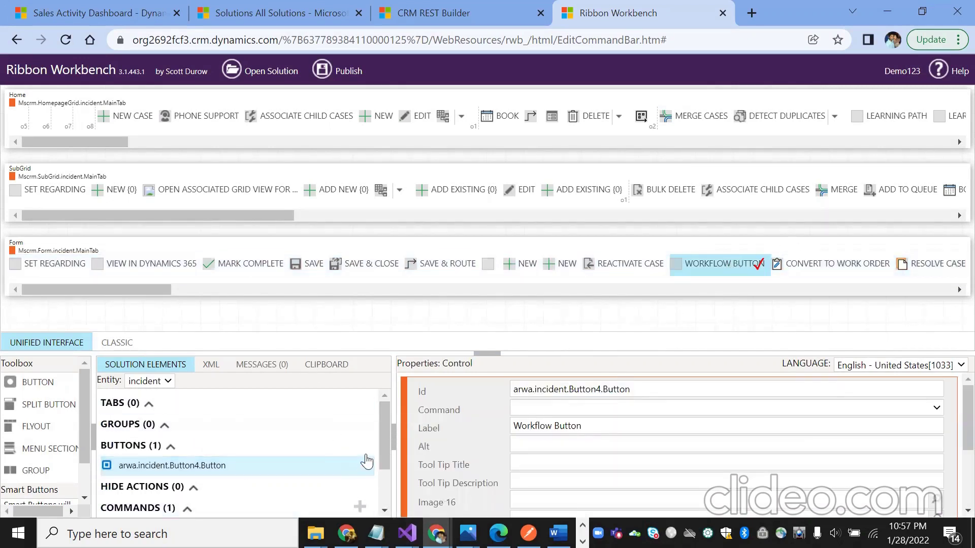
drag(383, 429, 383, 470)
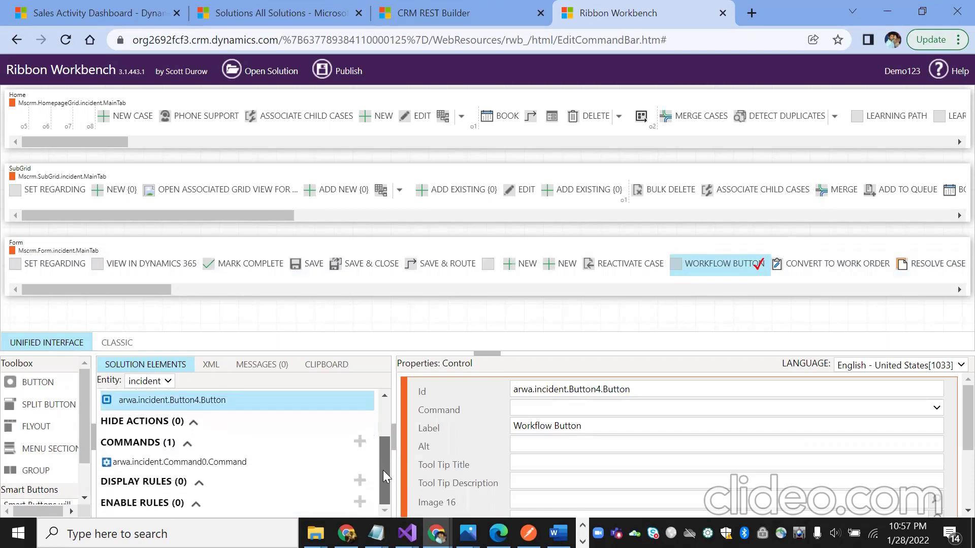
right_click(227, 466)
click(262, 479)
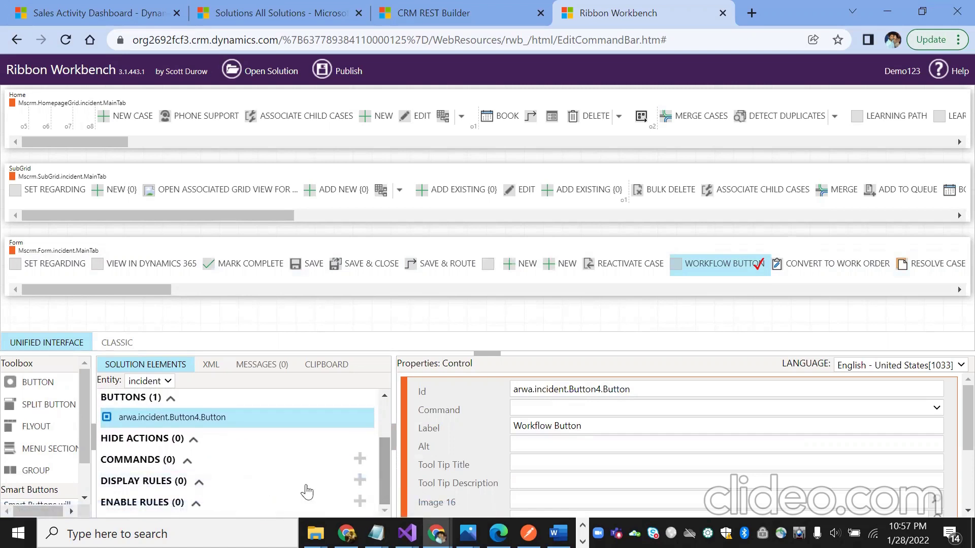
Add a new command to the incident entity's solution elements and assign it to the Workflow Button.
click(359, 463)
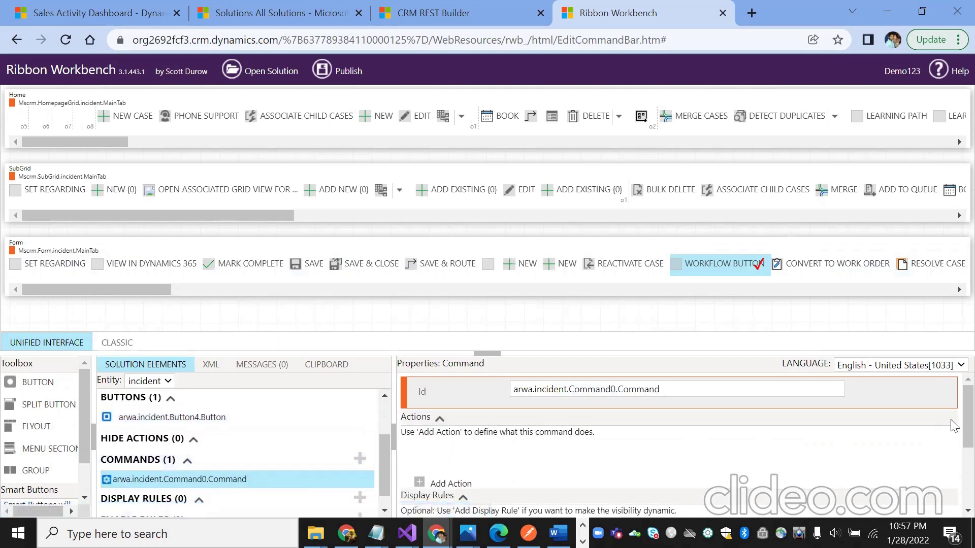
click(198, 425)
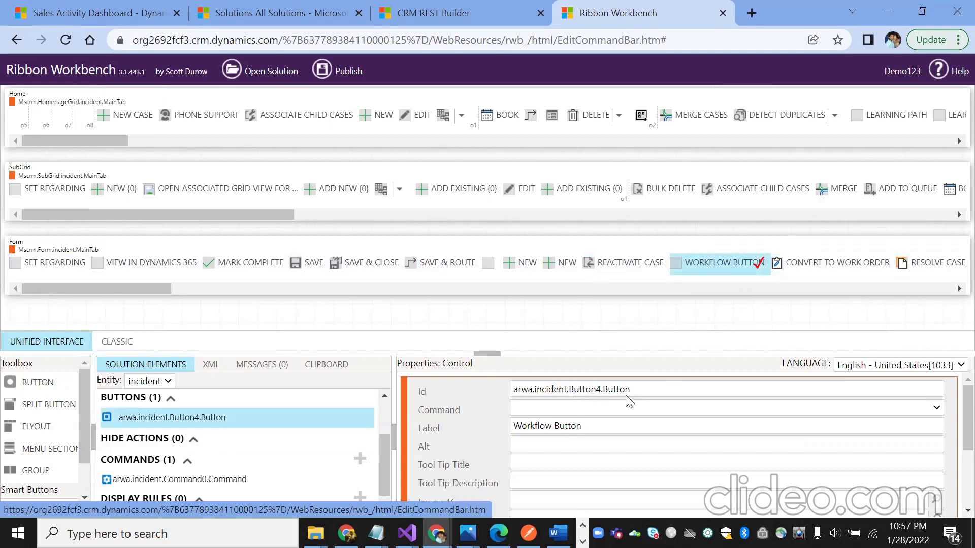
click(864, 409)
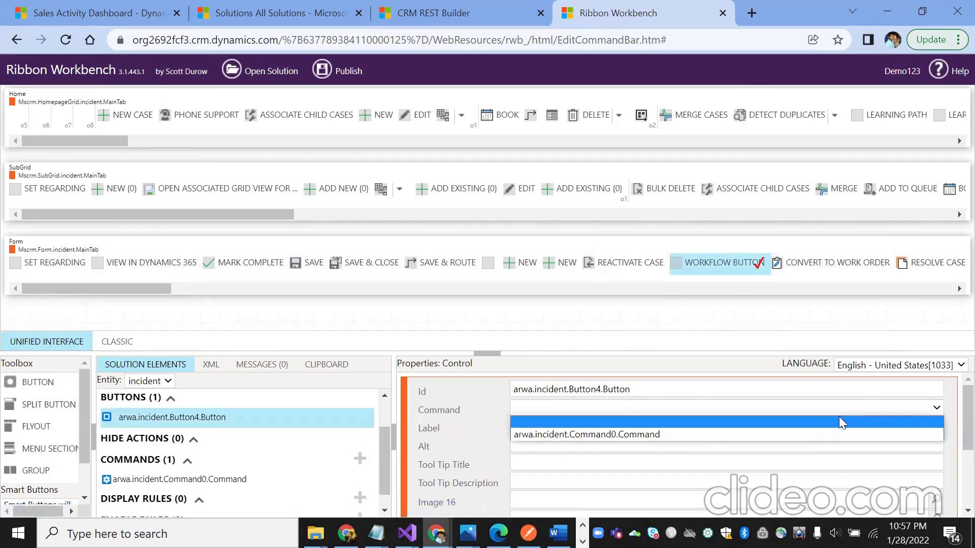
click(647, 434)
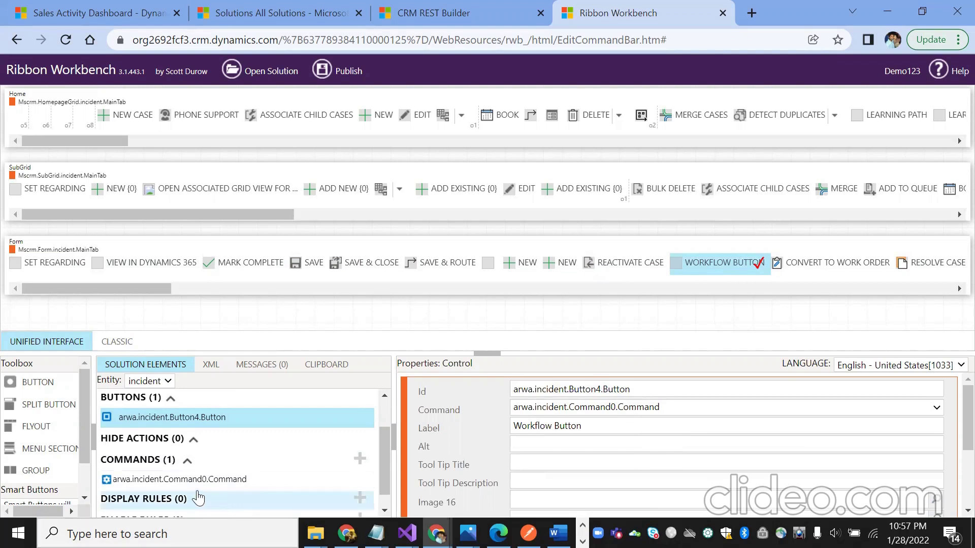
Add a custom JavaScript action to the incident command assigned to the Workflow Button.
click(186, 481)
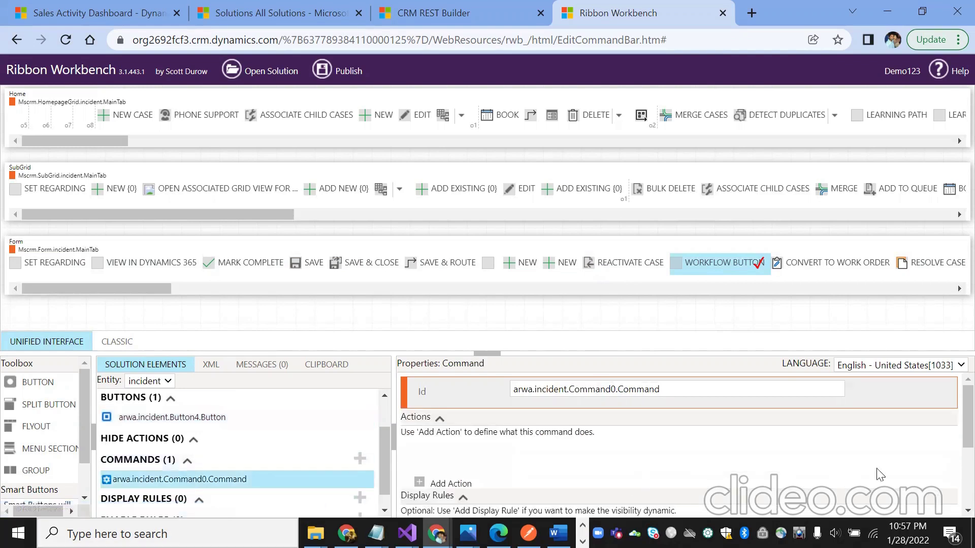
click(441, 483)
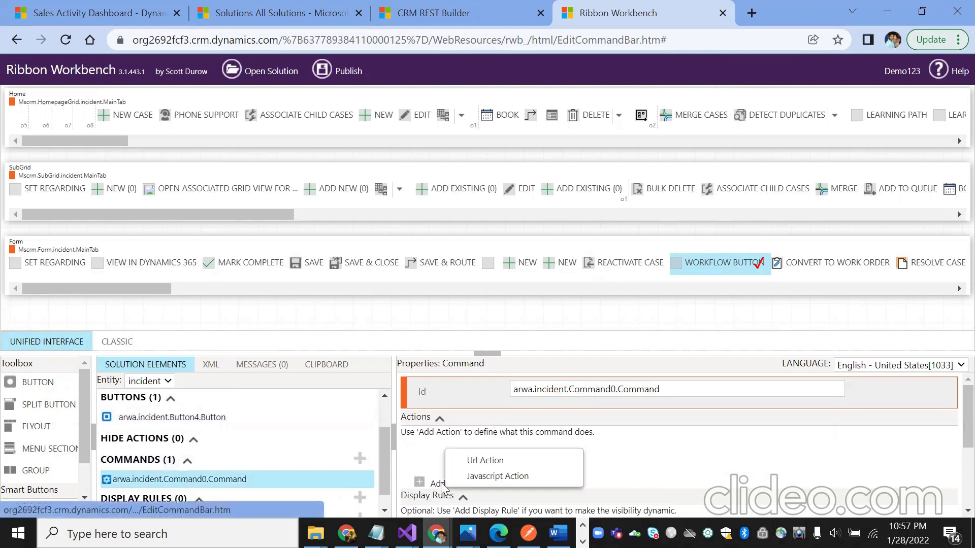
click(496, 476)
scroll(950, 424, down, 1)
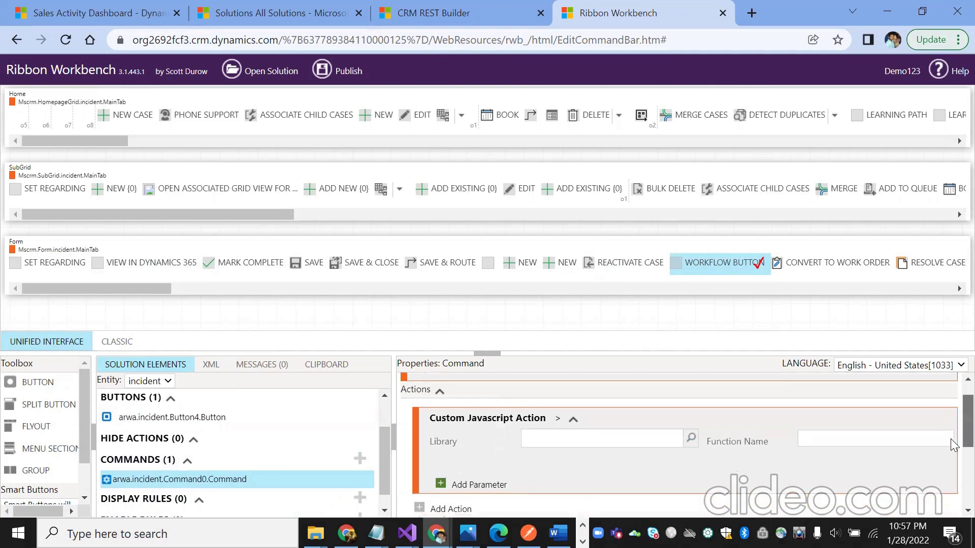
drag(951, 445, 944, 443)
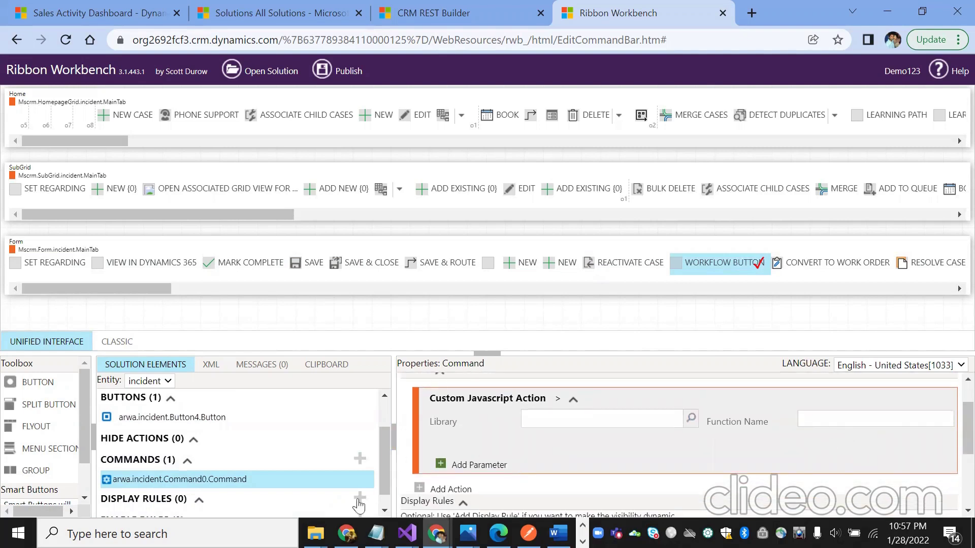
Switch to the Demo123 solution window, go to its web resources and start a new web resource.
mouse_move(435, 533)
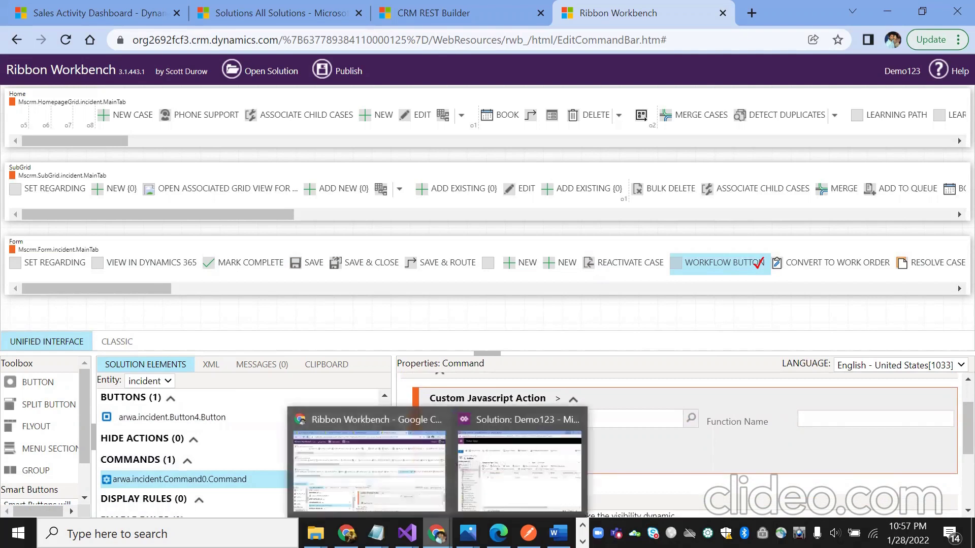
click(528, 472)
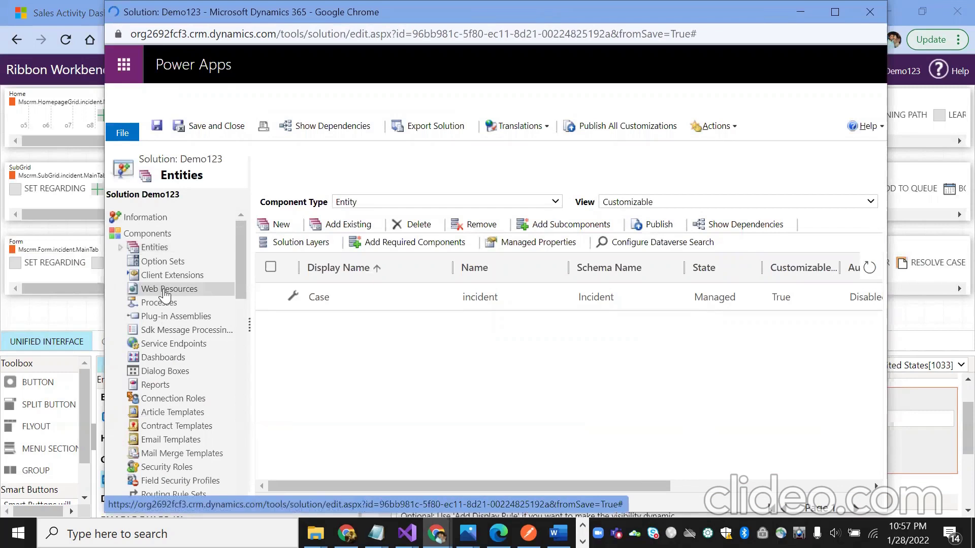
click(282, 226)
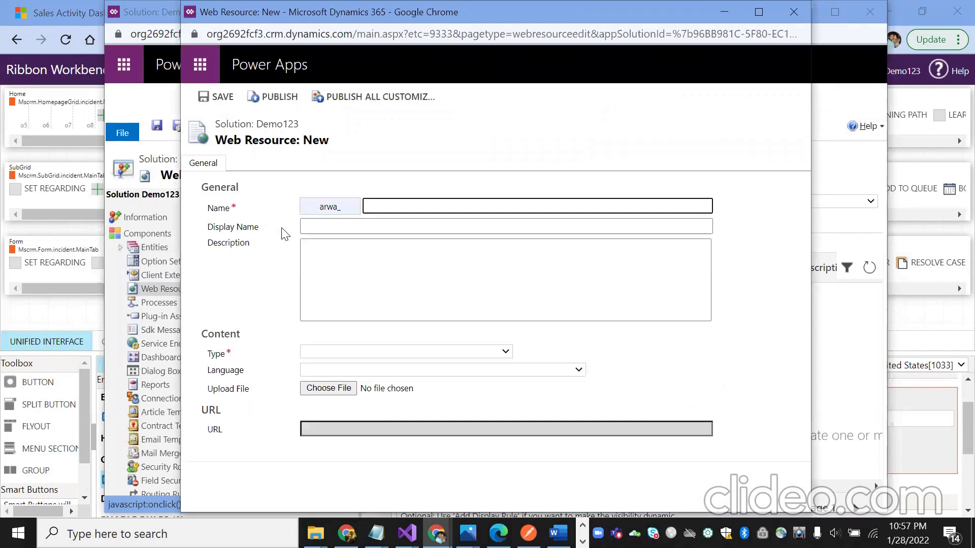
Switch to CRM REST Builder and set the request type to Action with Xrm.WebApi as the output format.
click(83, 11)
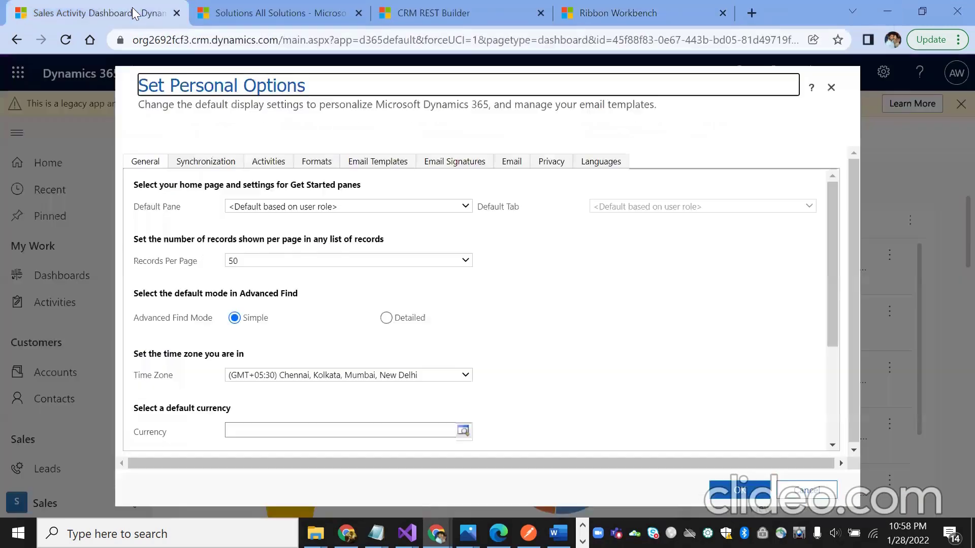
click(254, 14)
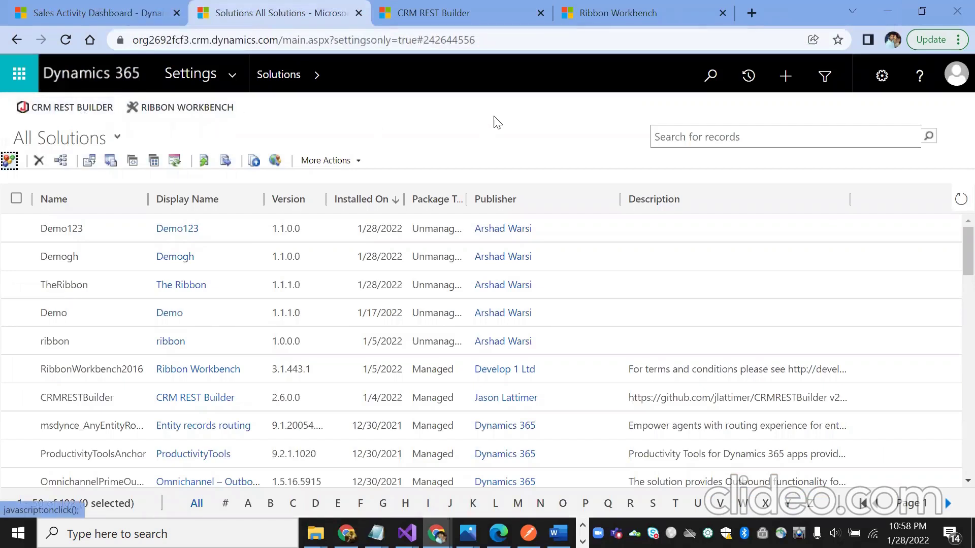
click(492, 23)
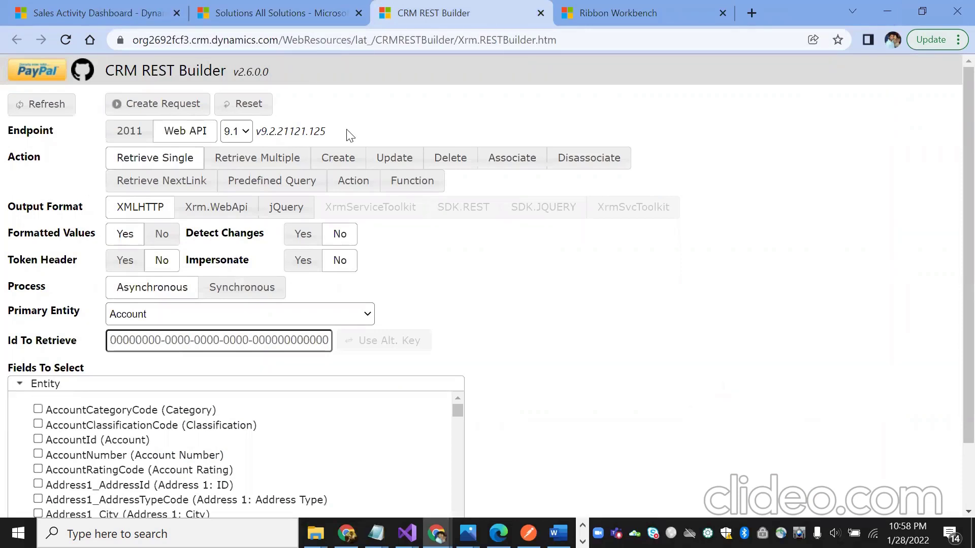
click(350, 195)
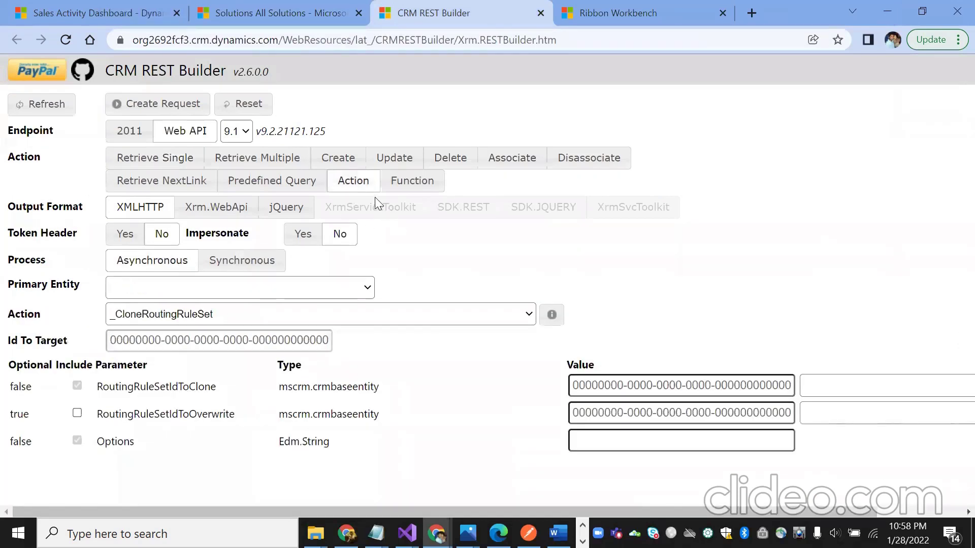
click(213, 216)
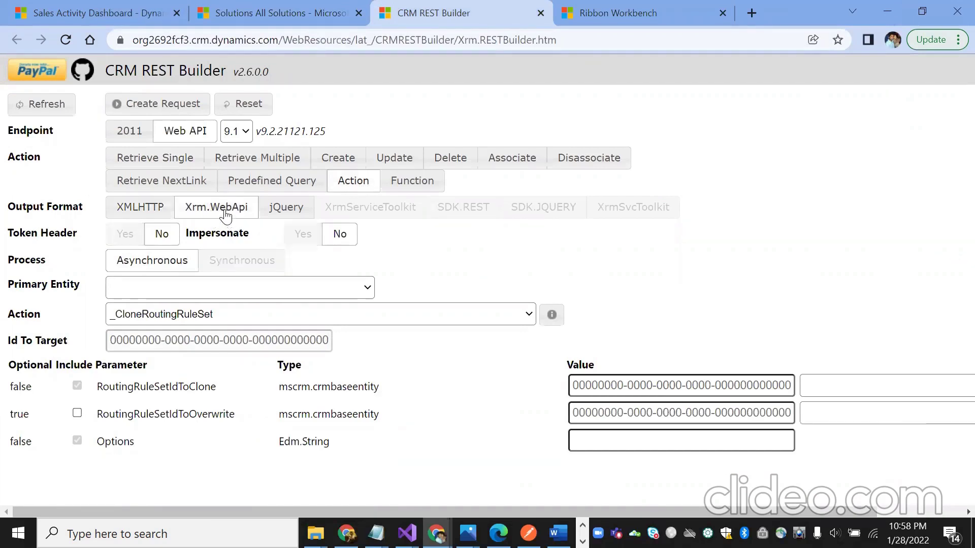
Set the request's primary entity to Workflow and its action to ExecuteWorkflow.
click(284, 292)
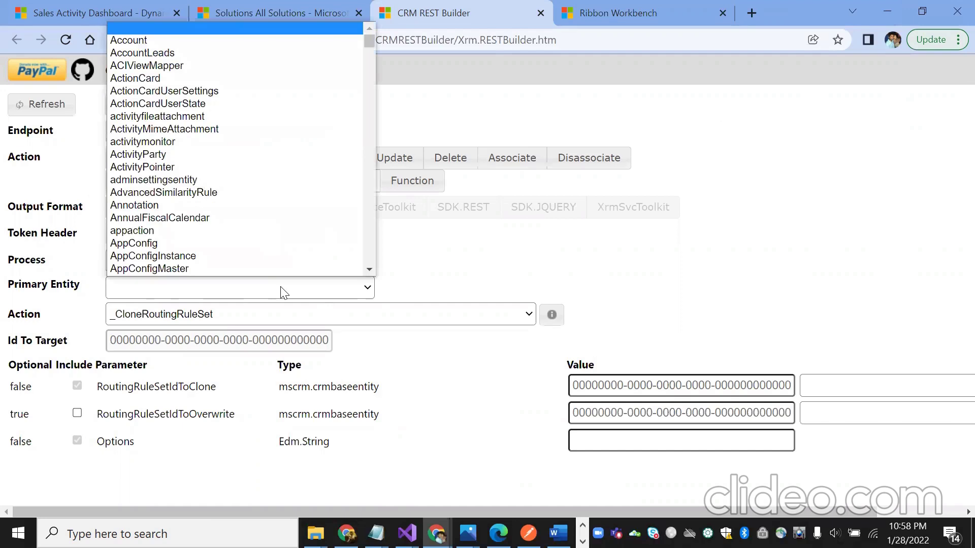
key(w)
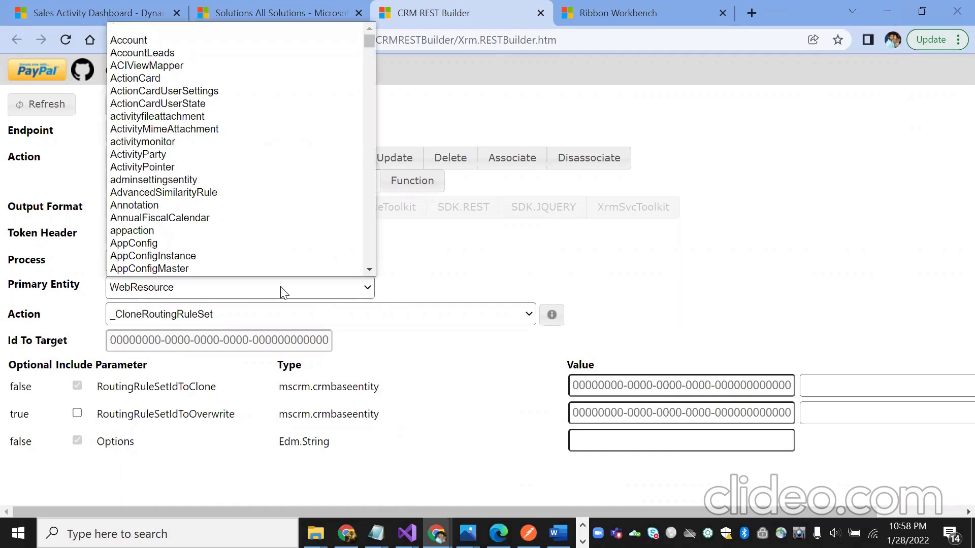
key(o)
key(Return)
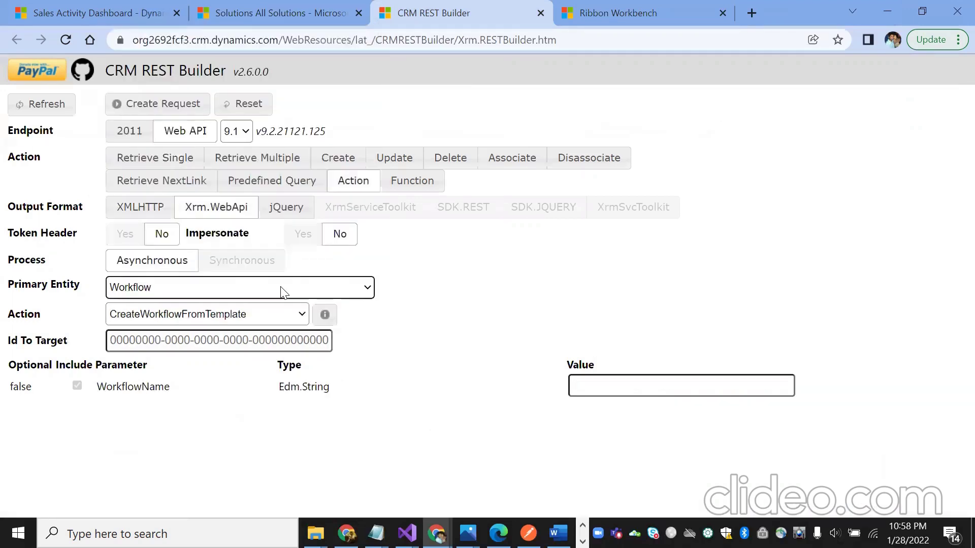
click(247, 316)
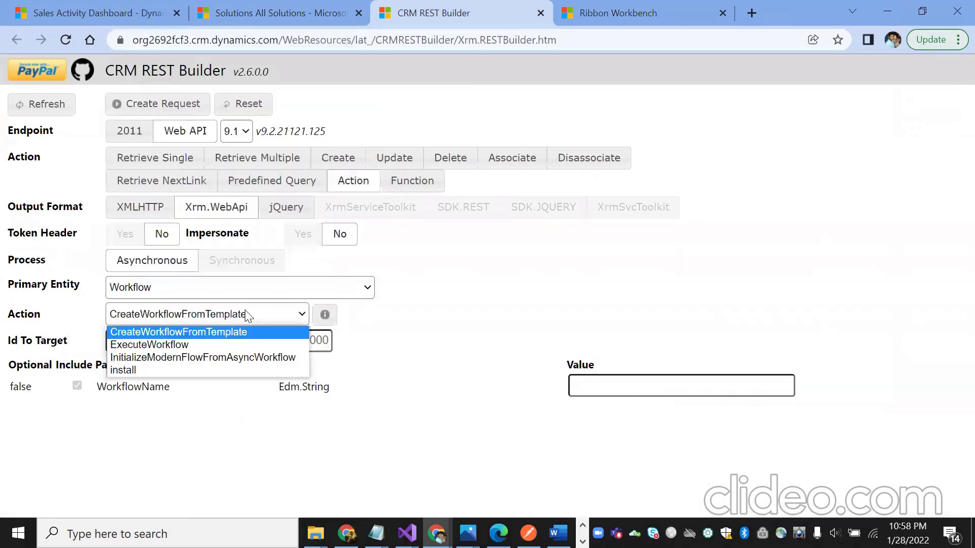
click(168, 345)
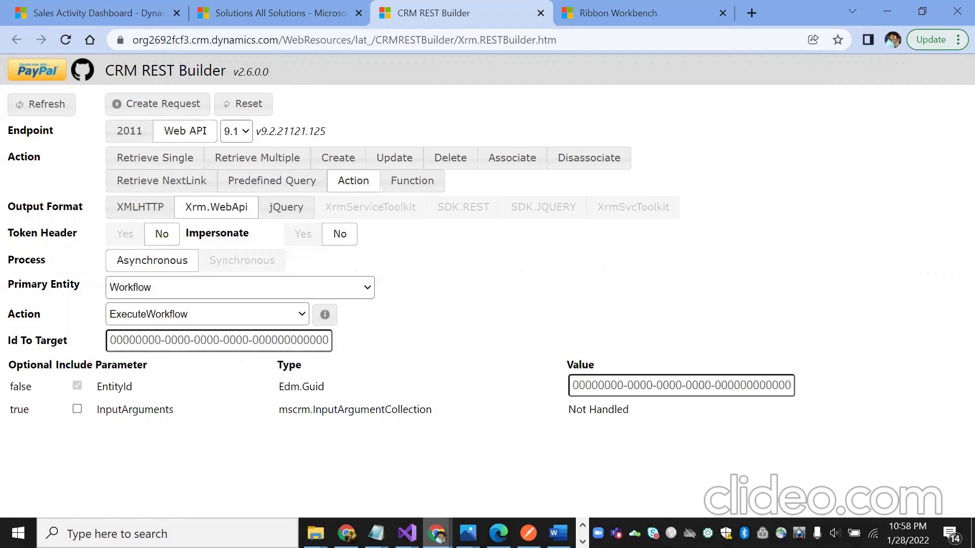
Return to the Demo123 solution window, go to its processes and start a new process.
mouse_move(436, 533)
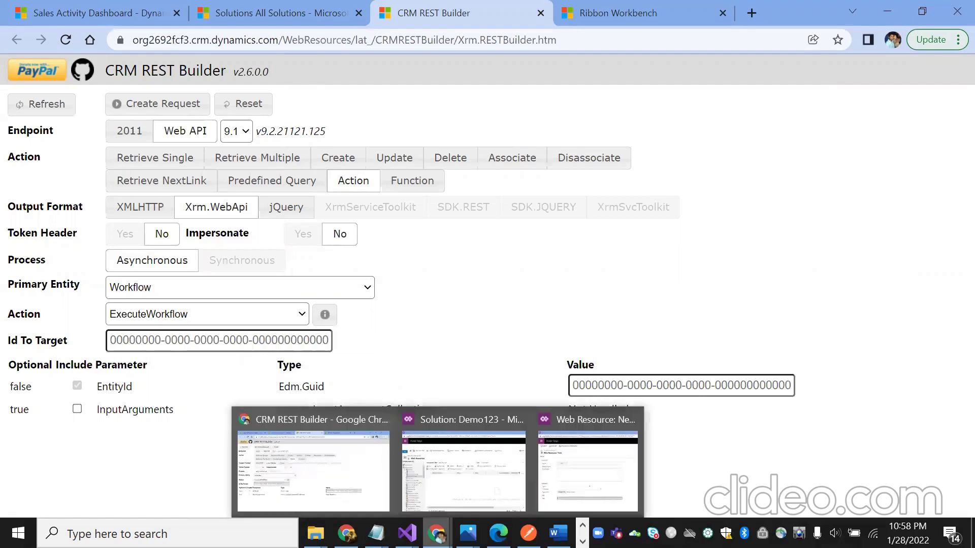
click(448, 487)
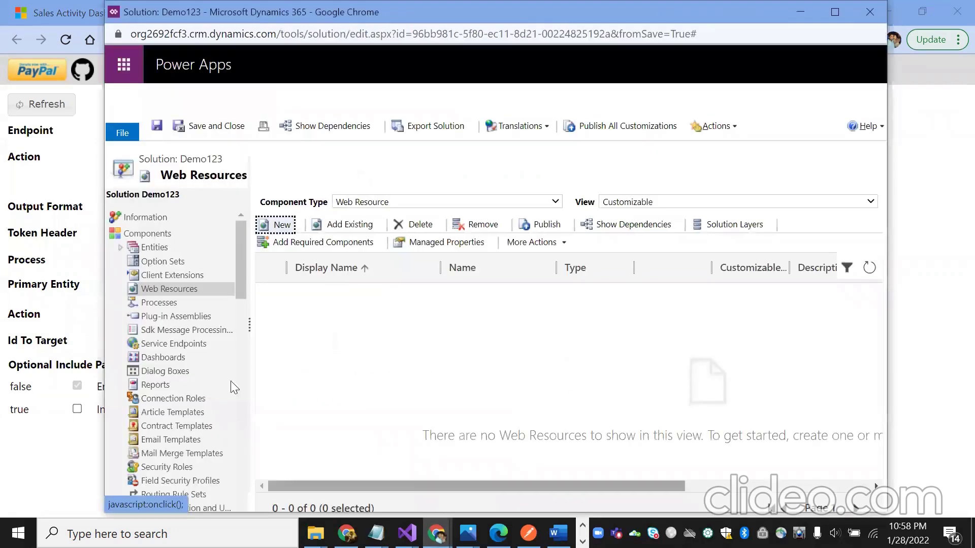
click(160, 303)
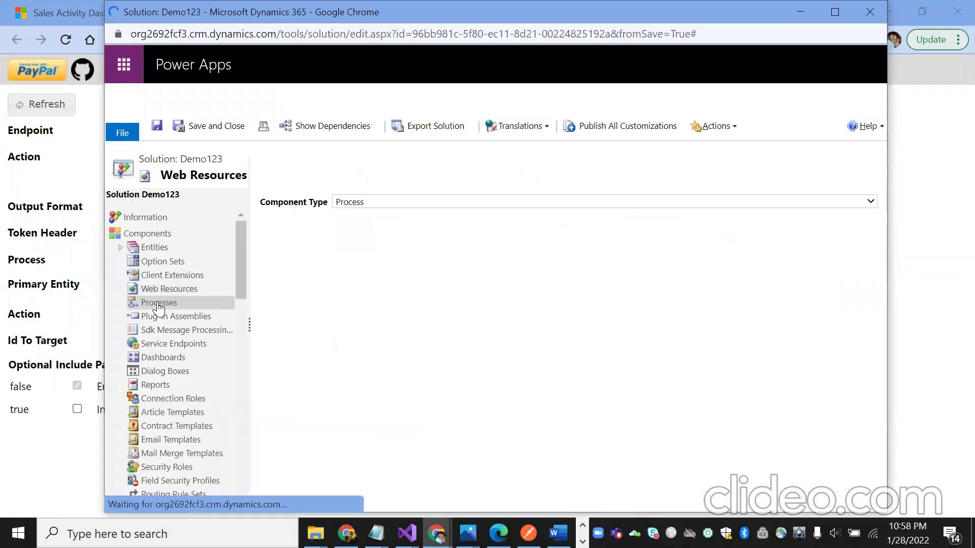
click(278, 227)
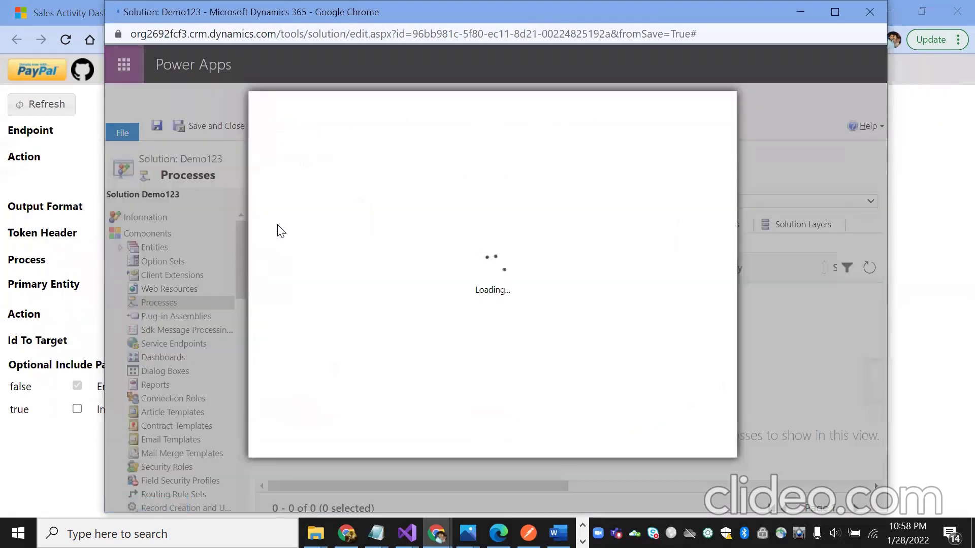
Name the process "Change the status of cases" and set its category to Workflow and its entity to Case.
click(404, 160)
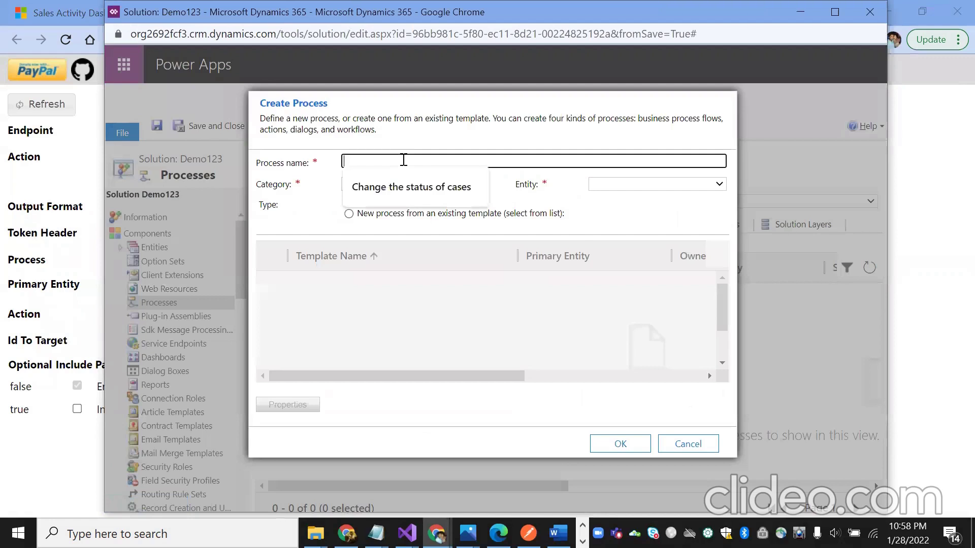
click(427, 187)
click(462, 184)
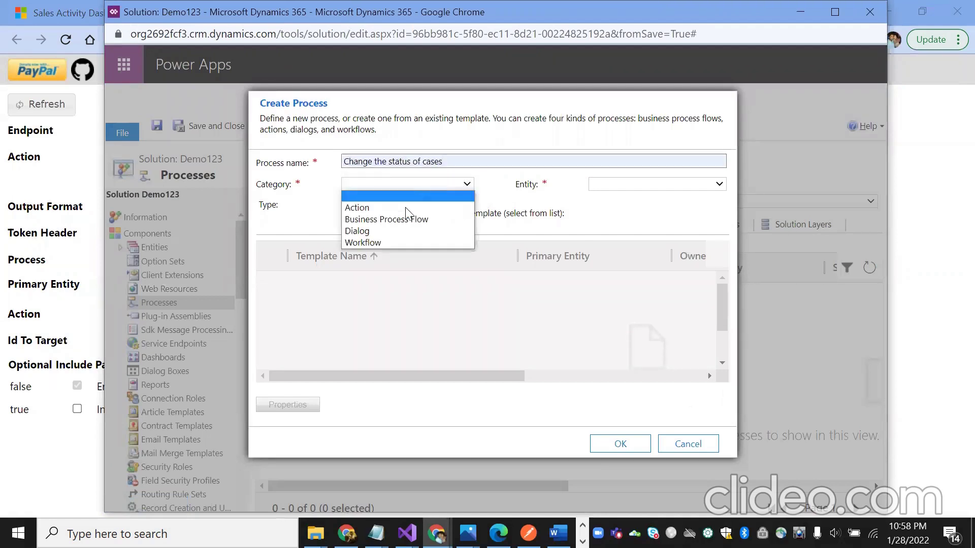
click(378, 242)
click(622, 187)
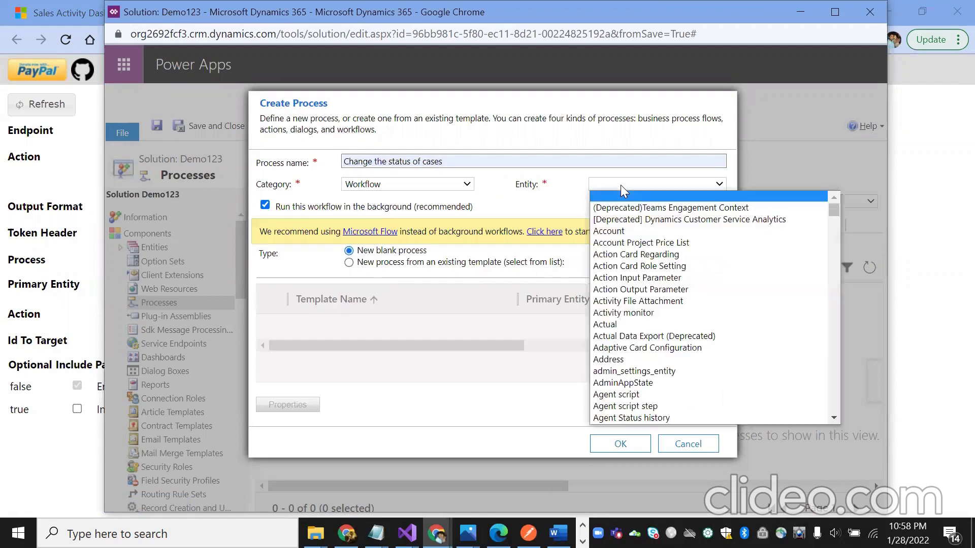
text(case)
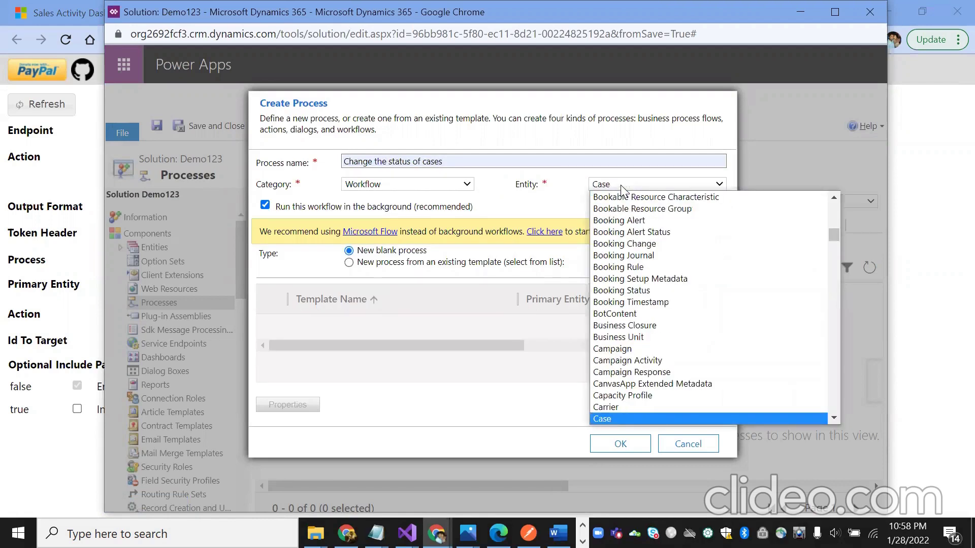
key(Return)
Shorten the process name to "Change the status" and create the process.
click(455, 163)
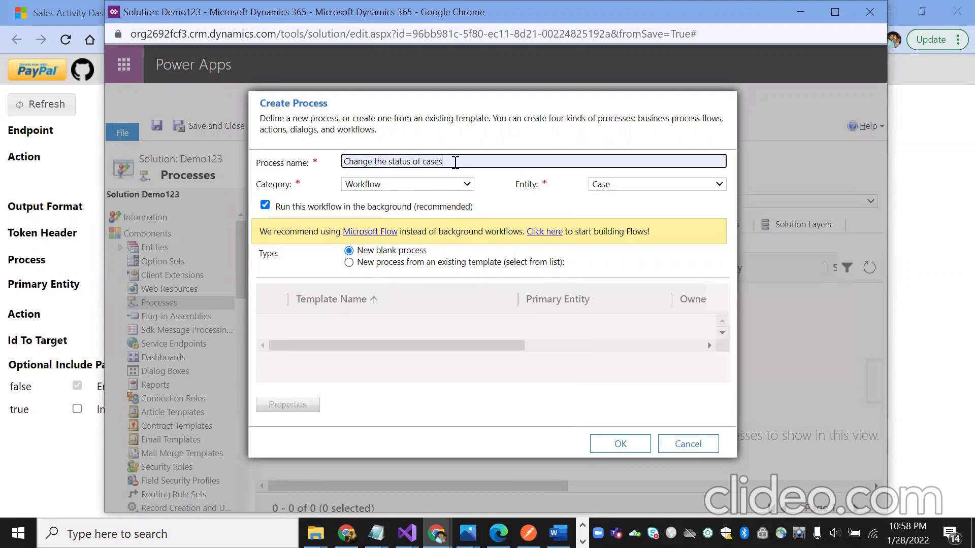
key(BackSpace)
key(BackSpace)
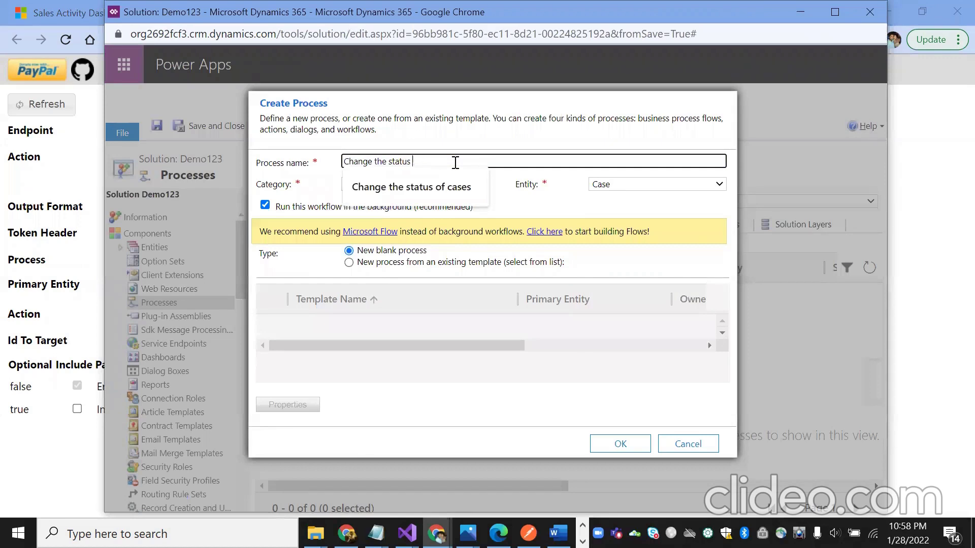
click(627, 449)
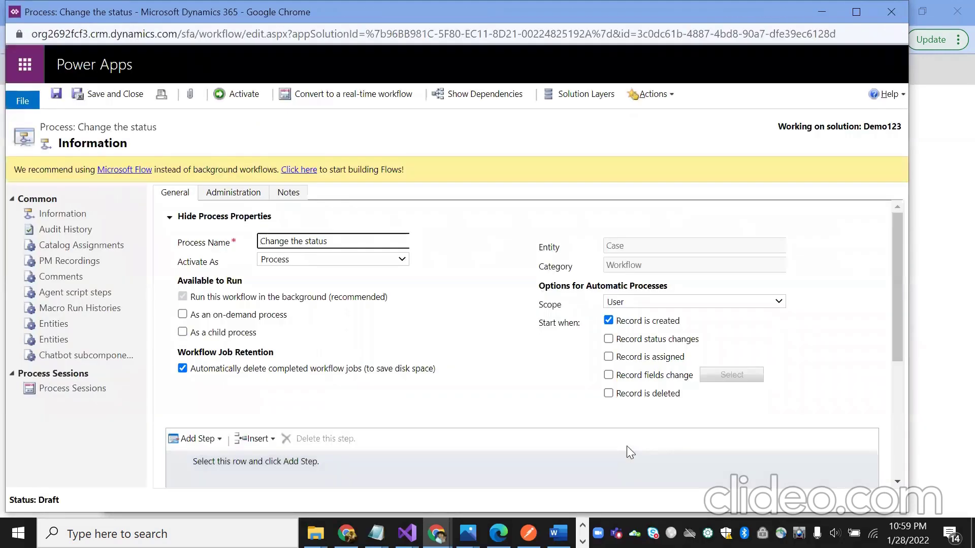
Make the workflow on-demand with Organization scope, and turn off its start trigger for record creation.
click(609, 321)
click(689, 301)
click(642, 354)
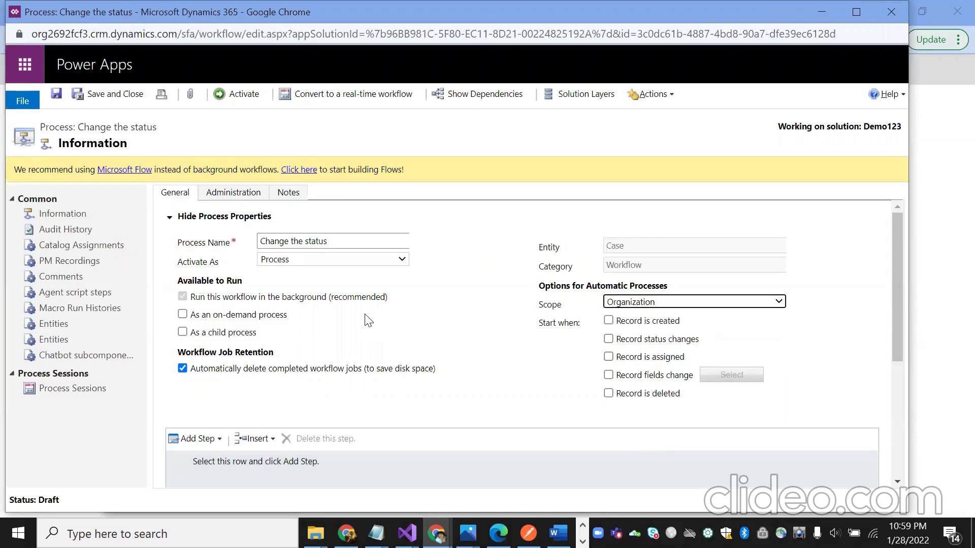
click(206, 315)
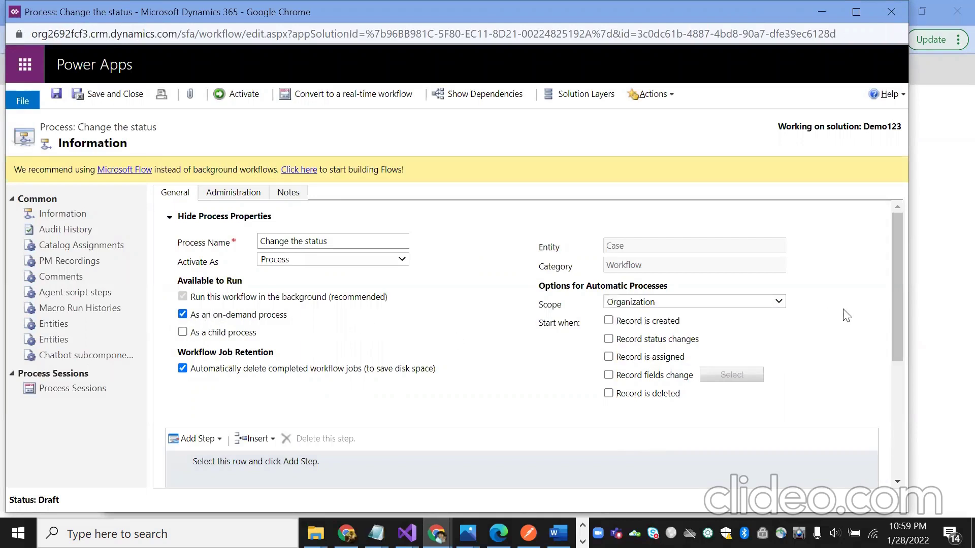
drag(899, 306, 900, 366)
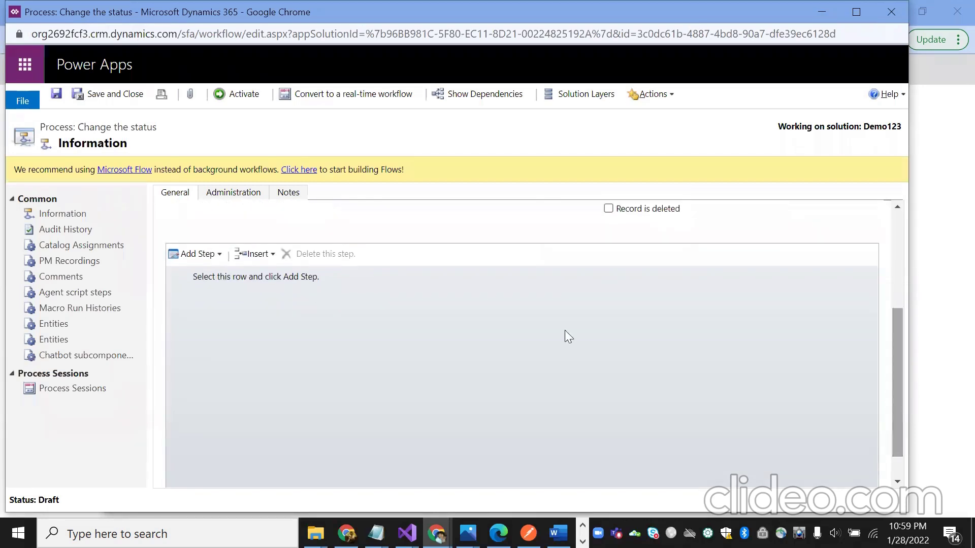
Add a Change Status step setting the Case to Researching, followed by a step that stops the workflow with status Succeeded.
click(211, 258)
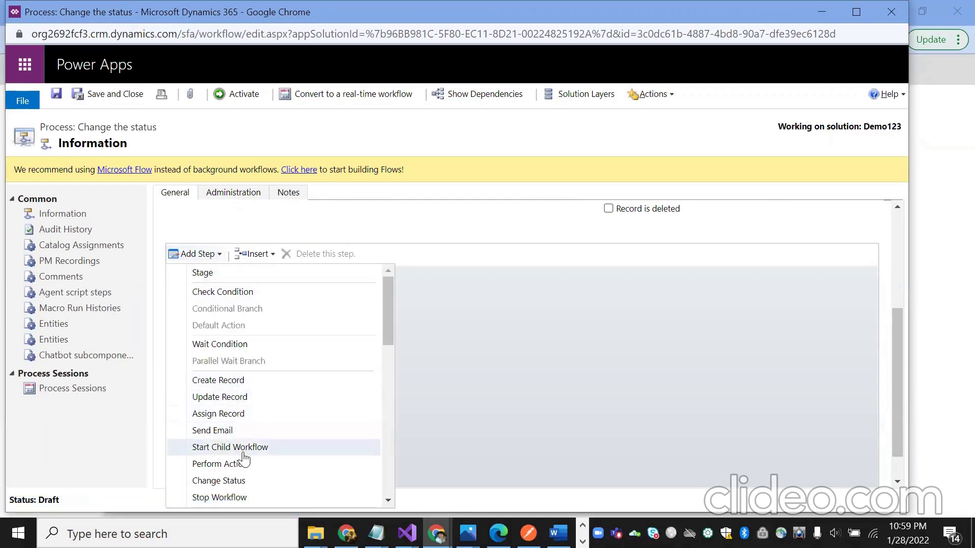
click(239, 486)
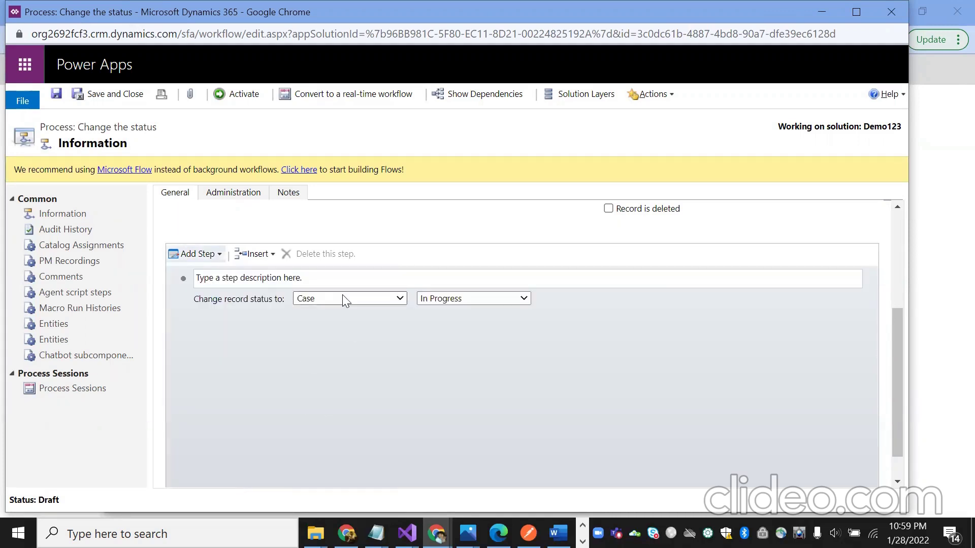
click(523, 299)
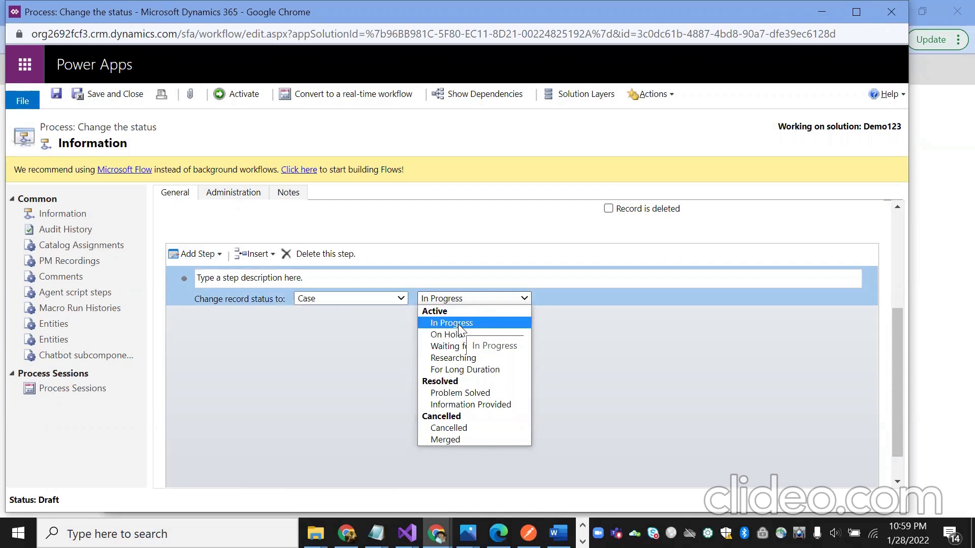
click(463, 361)
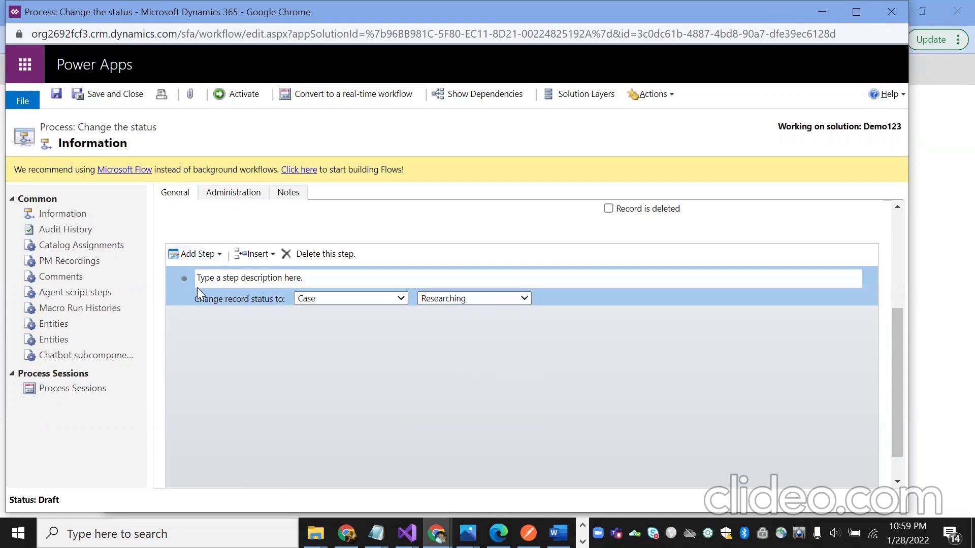
click(212, 256)
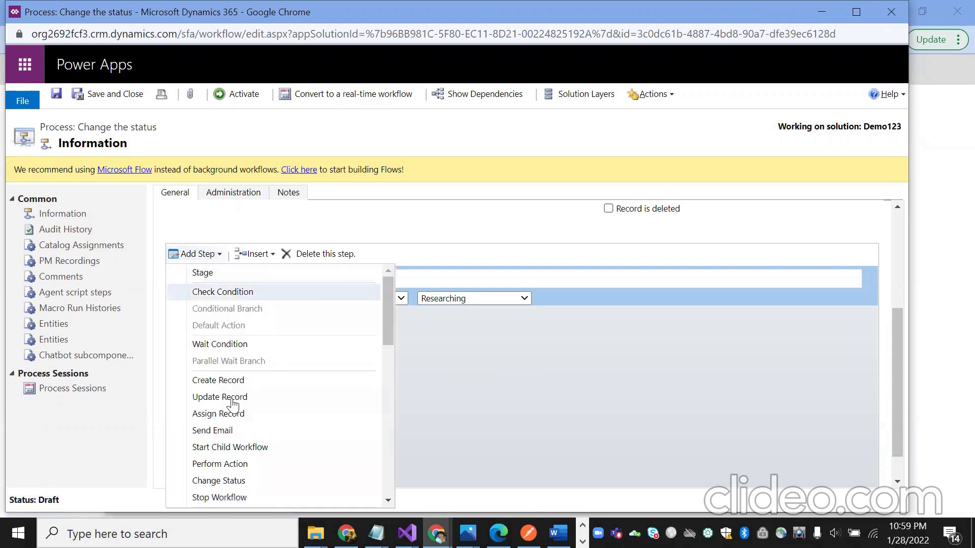
click(222, 499)
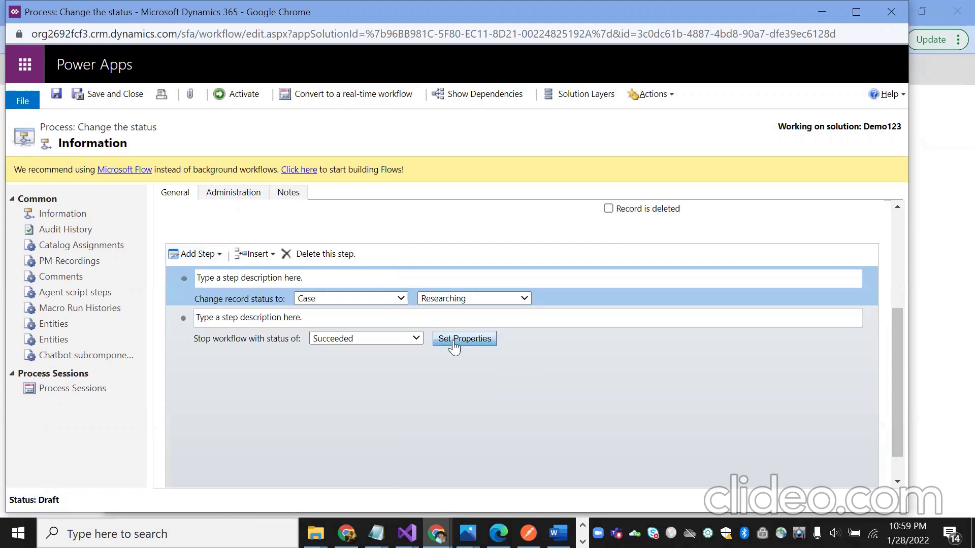
Save the Change the status process and activate it.
click(57, 96)
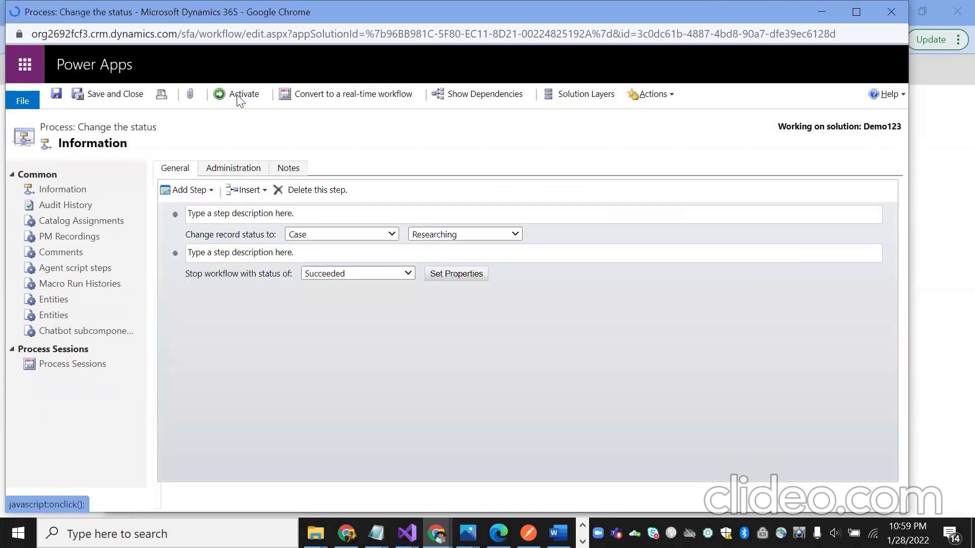
click(237, 94)
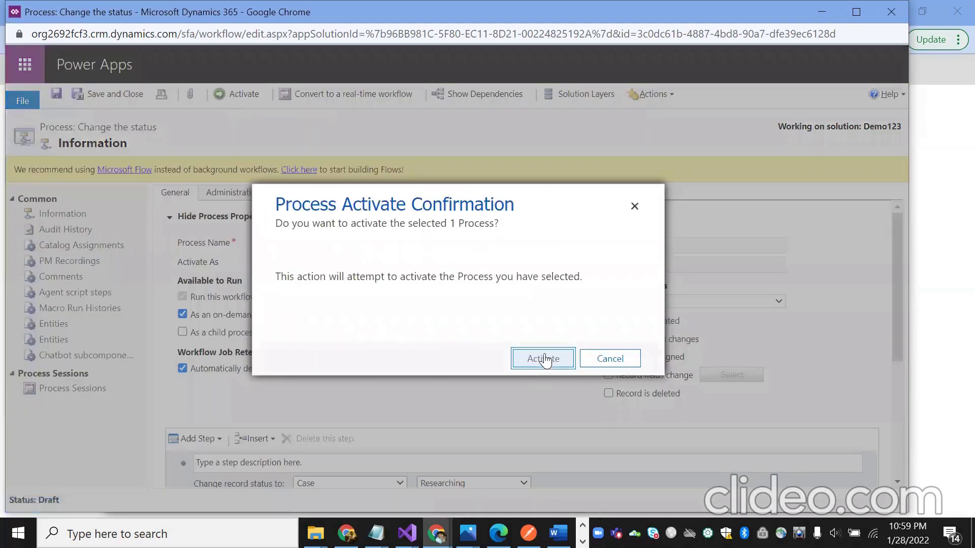
click(545, 359)
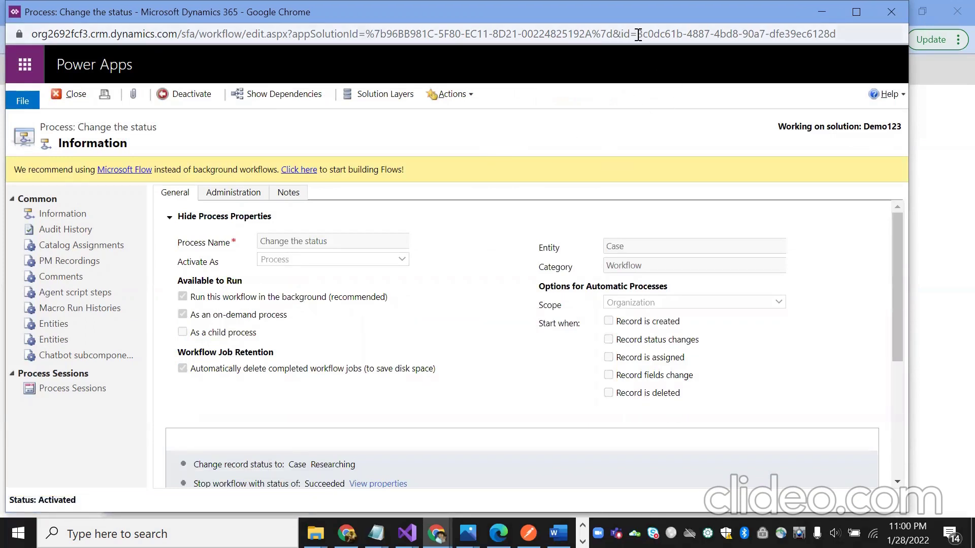
Copy the workflow's ID from its web address and enter it as the Id To Target in CRM REST Builder.
drag(638, 33, 839, 36)
key(ctrl+c)
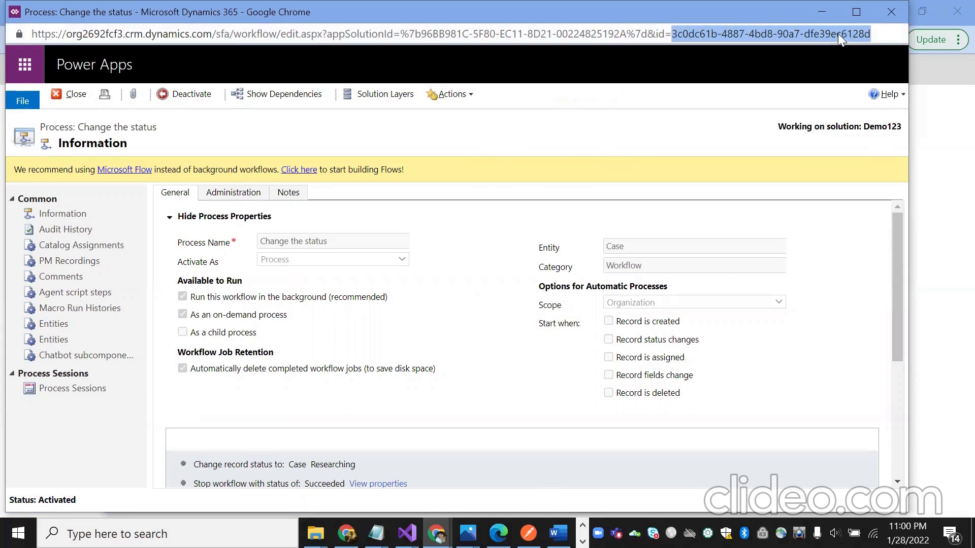
key(alt+Tab)
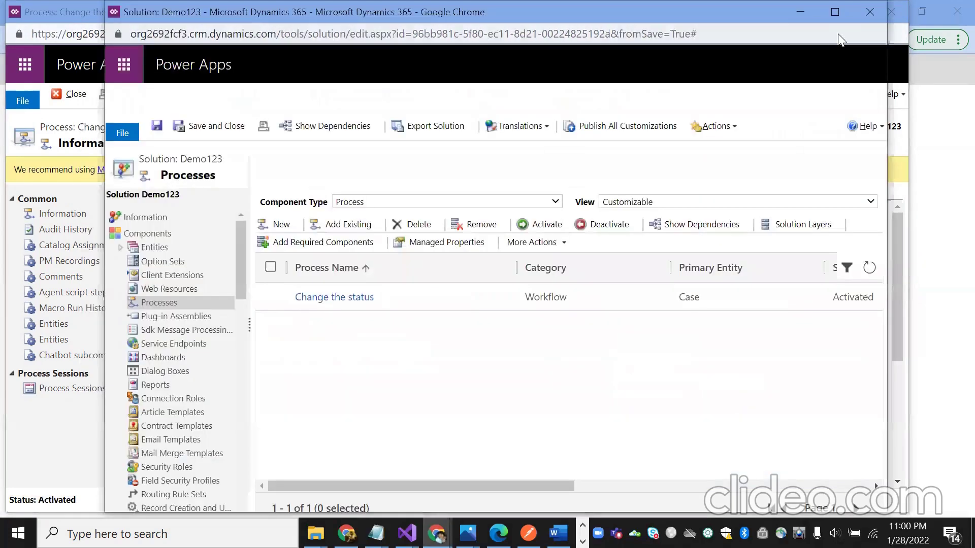
key(alt+Tab)
key(Tab)
click(116, 341)
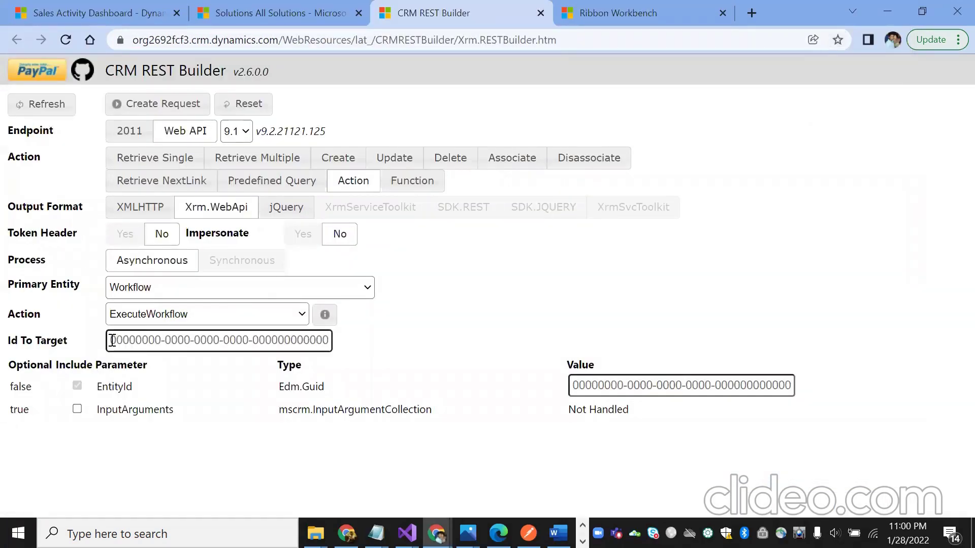
key(ctrl+v)
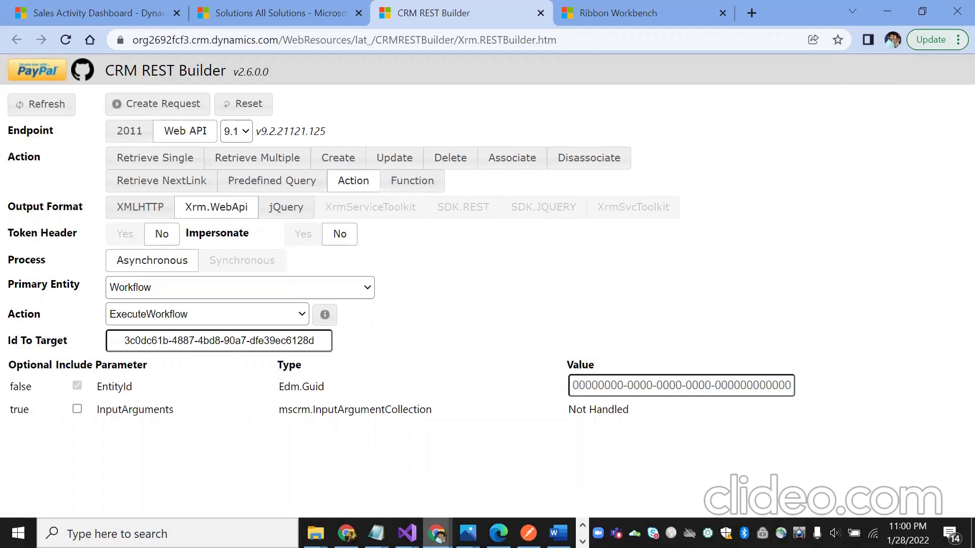
mouse_move(437, 533)
click(616, 459)
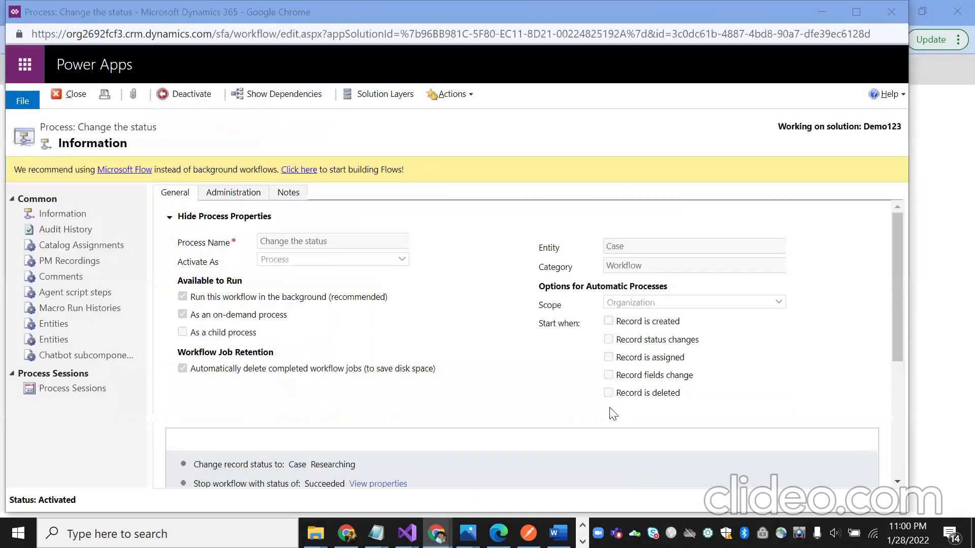
click(523, 126)
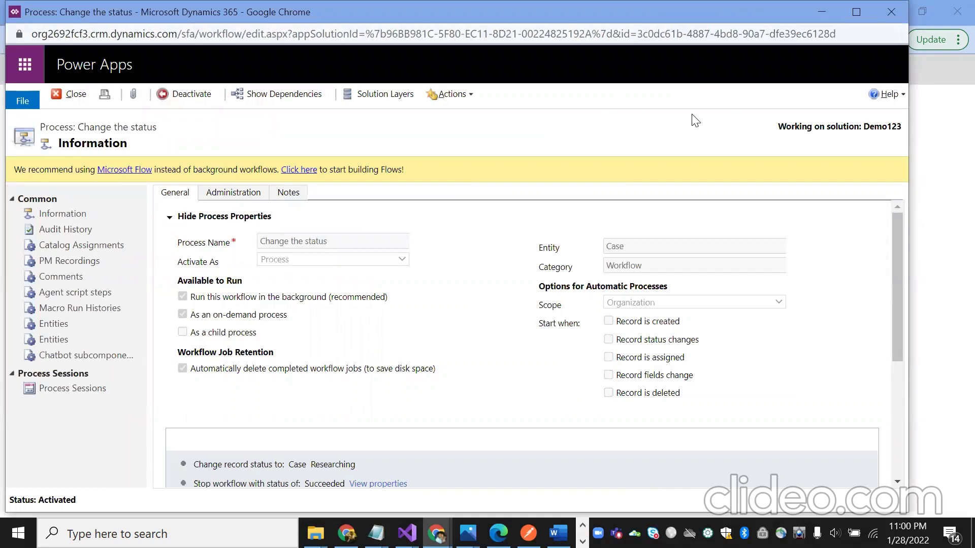
drag(895, 304, 892, 281)
Return to CRM REST Builder and generate the code for the ExecuteWorkflow request.
key(alt+Tab)
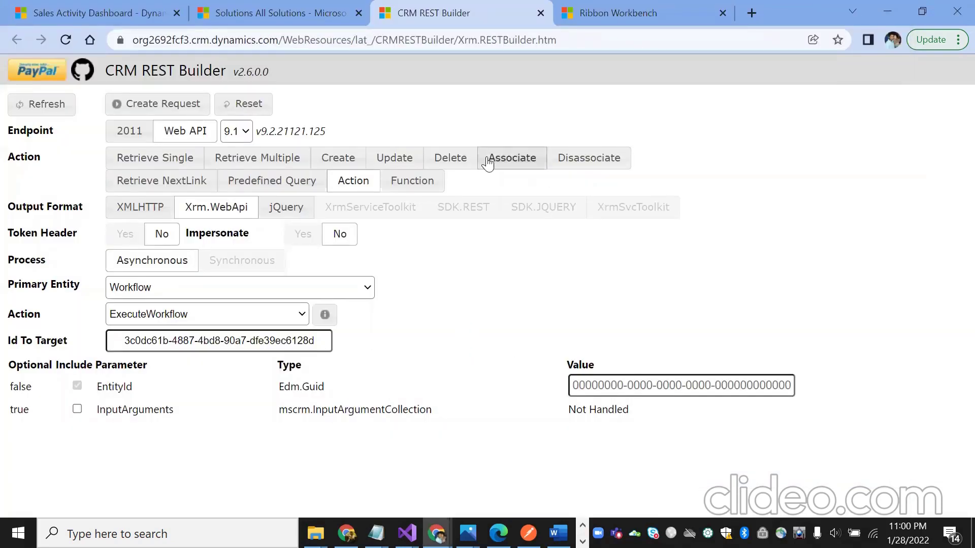
click(155, 104)
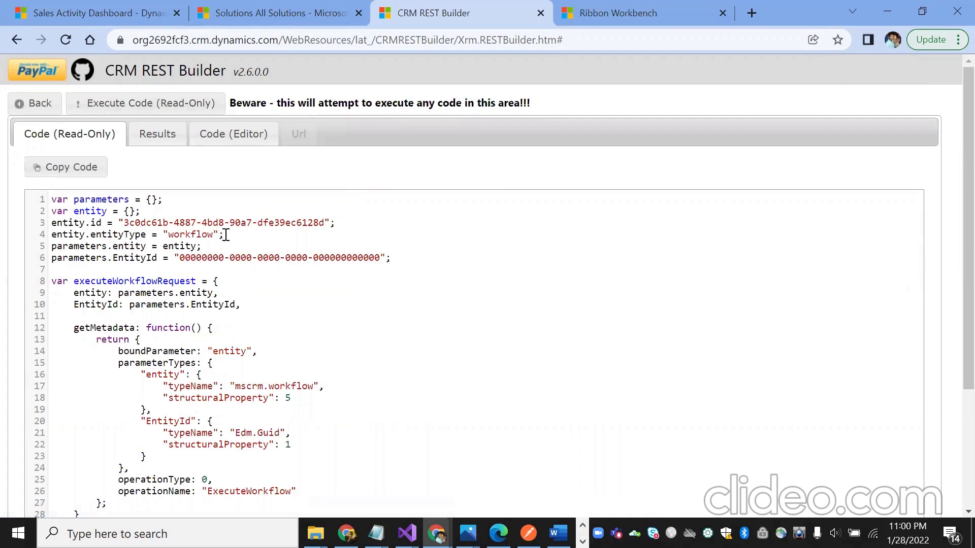
click(401, 256)
Dismiss the personal options in the Dynamics 365 tab and open the In Progress Demo123 case from the Service area's cases.
click(84, 14)
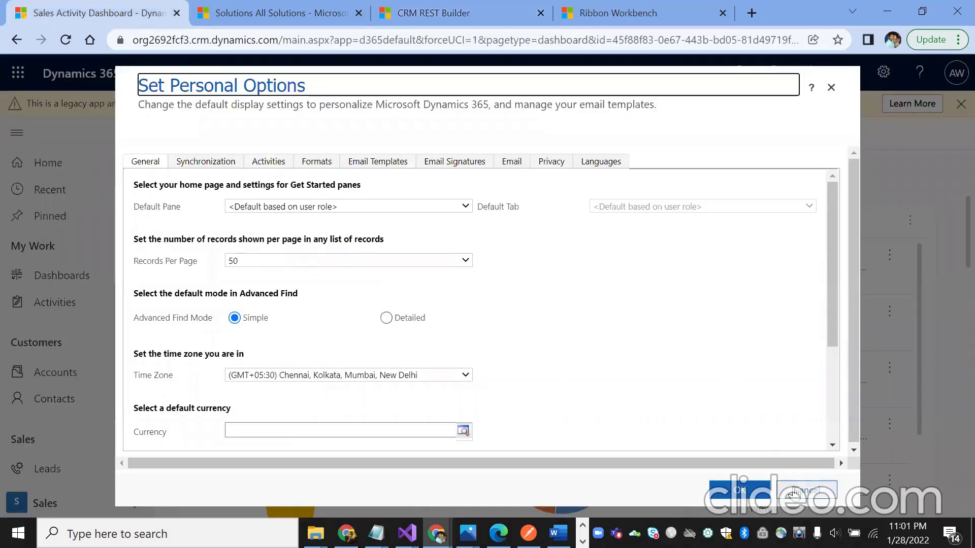
click(793, 492)
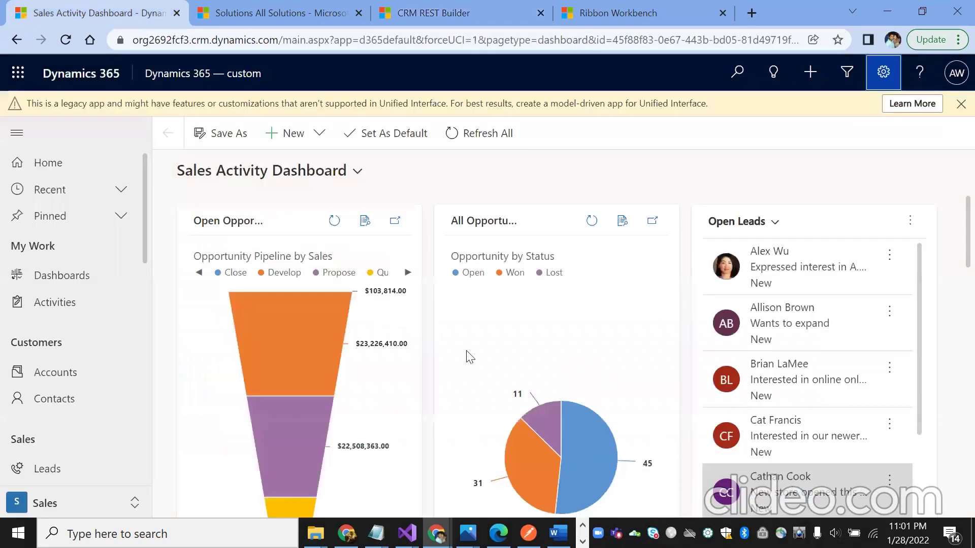
click(52, 495)
click(65, 425)
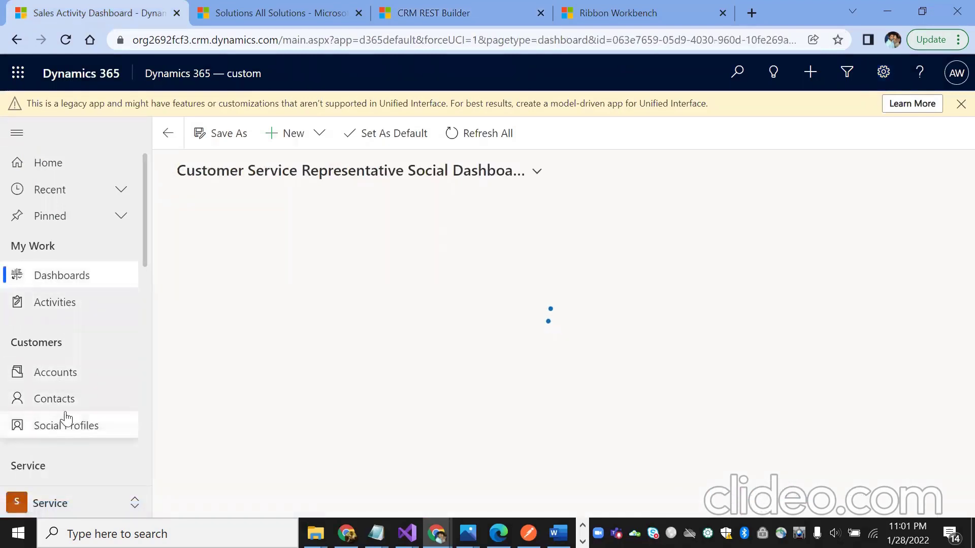
drag(142, 266, 146, 333)
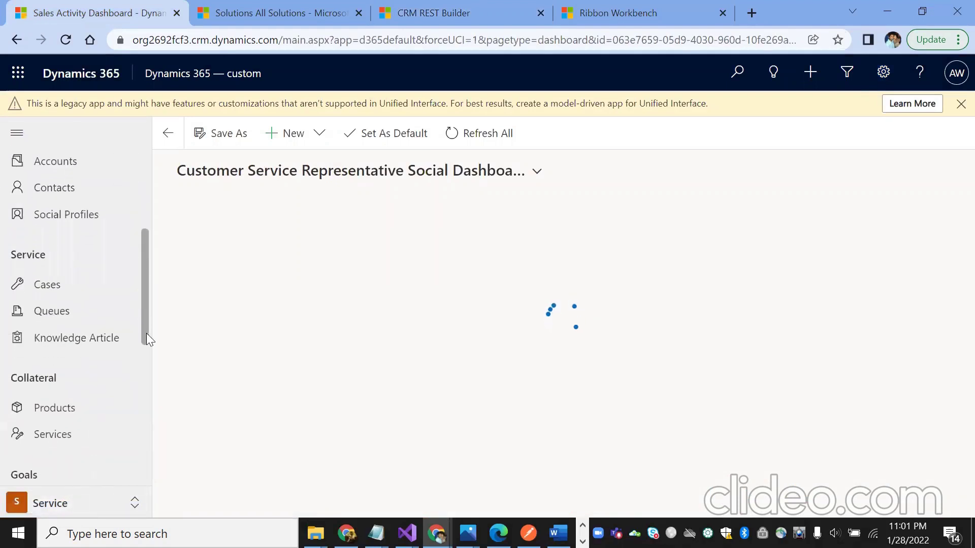
click(71, 297)
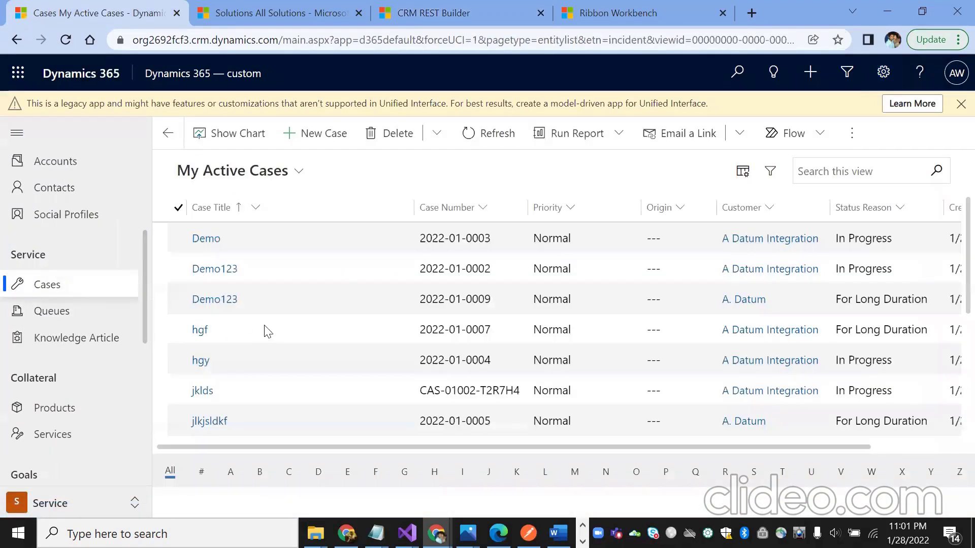
click(214, 270)
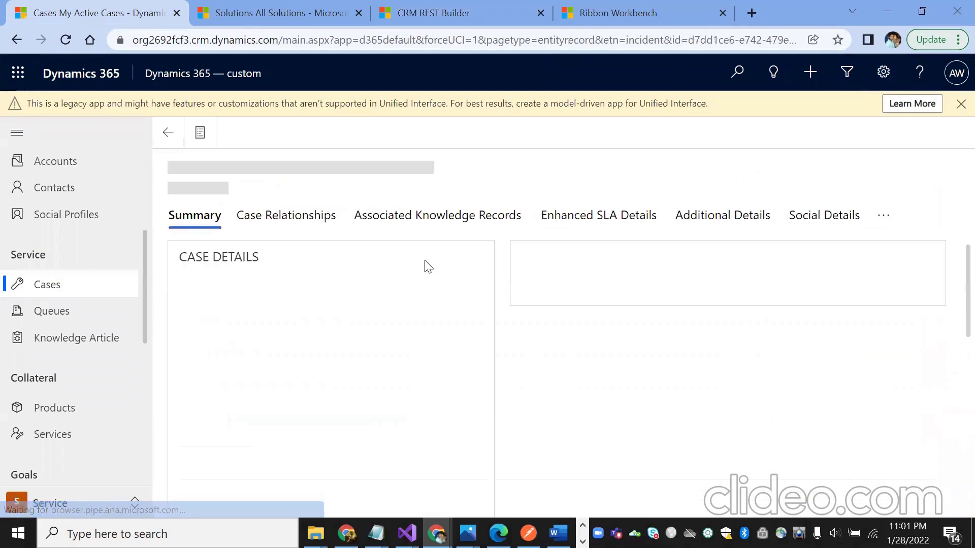
Examine the record ID at the end of the Demo123 case's web address.
click(690, 40)
drag(701, 40, 809, 50)
click(609, 39)
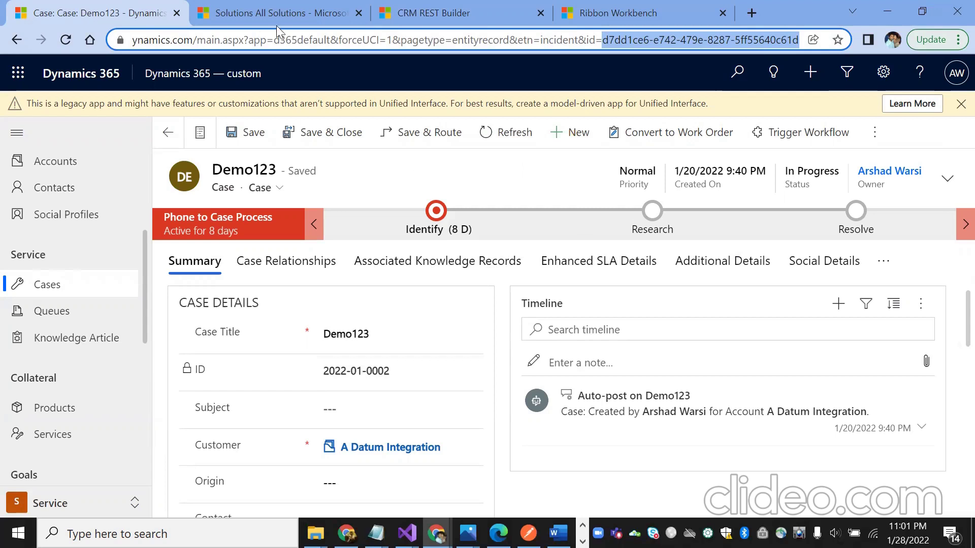
Open the generated request code for editing in CRM REST Builder and delete its six opening parameter and entity lines.
click(450, 26)
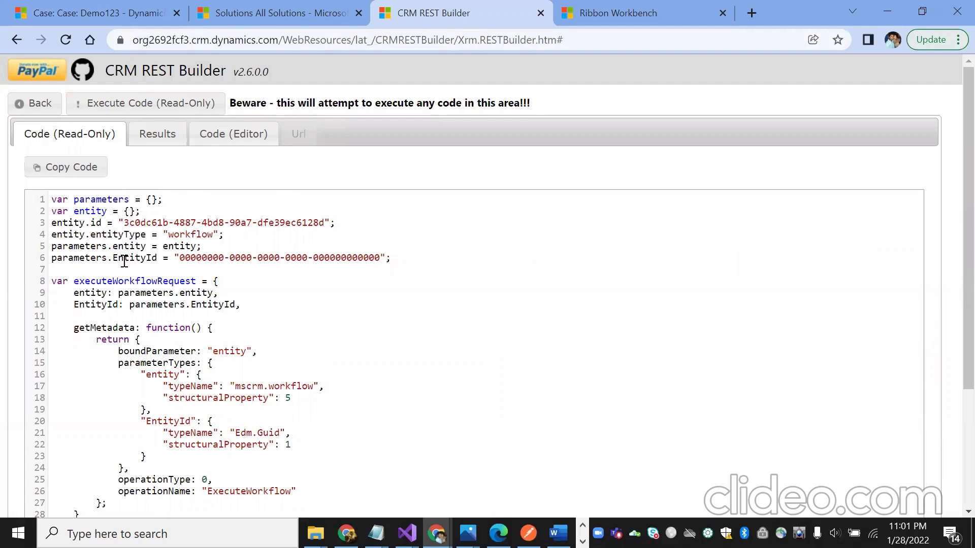
click(228, 139)
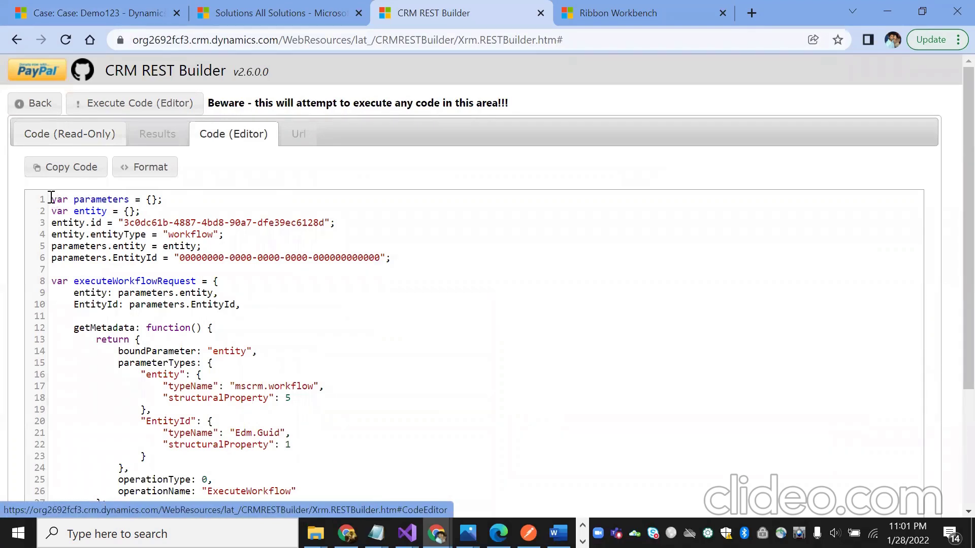
drag(52, 198, 395, 261)
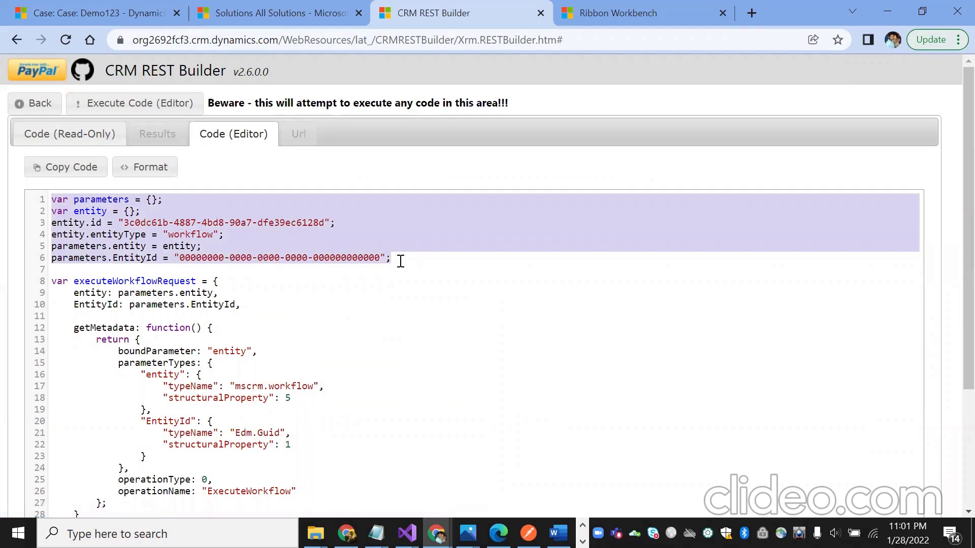
key(Delete)
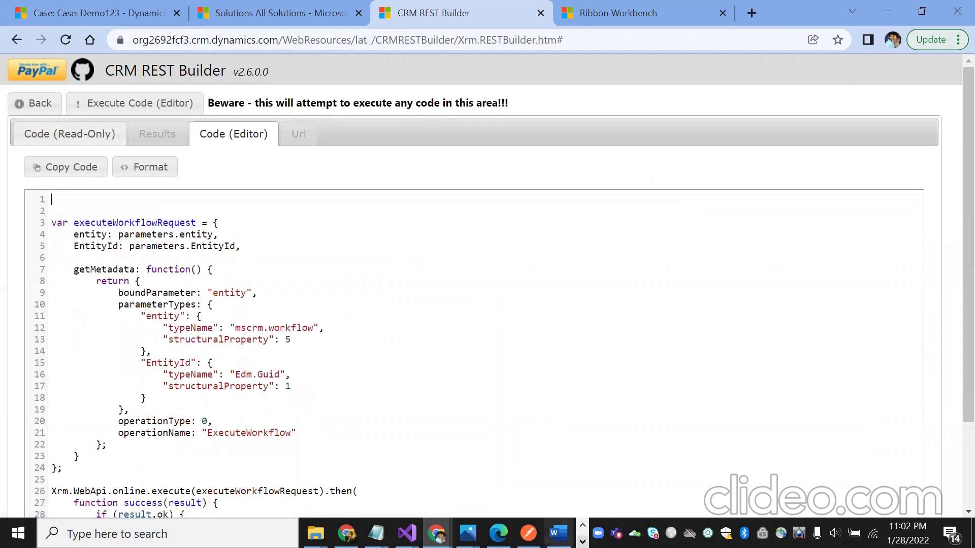
Copy the triggerWorkflow1(primaryControl) function opening from the Notepad draft and paste it at the start of the request code.
mouse_move(374, 533)
click(489, 482)
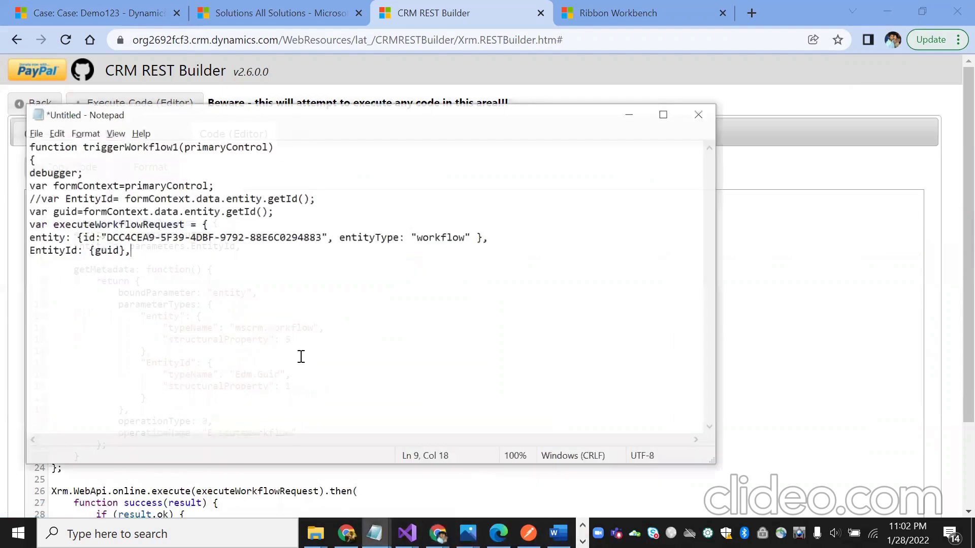
drag(21, 137, 284, 248)
key(ctrl+c)
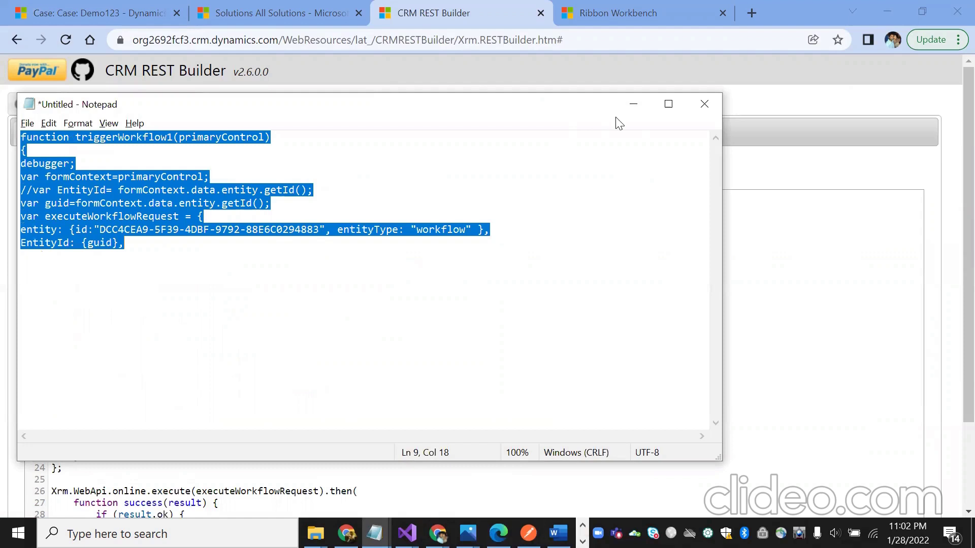
click(632, 105)
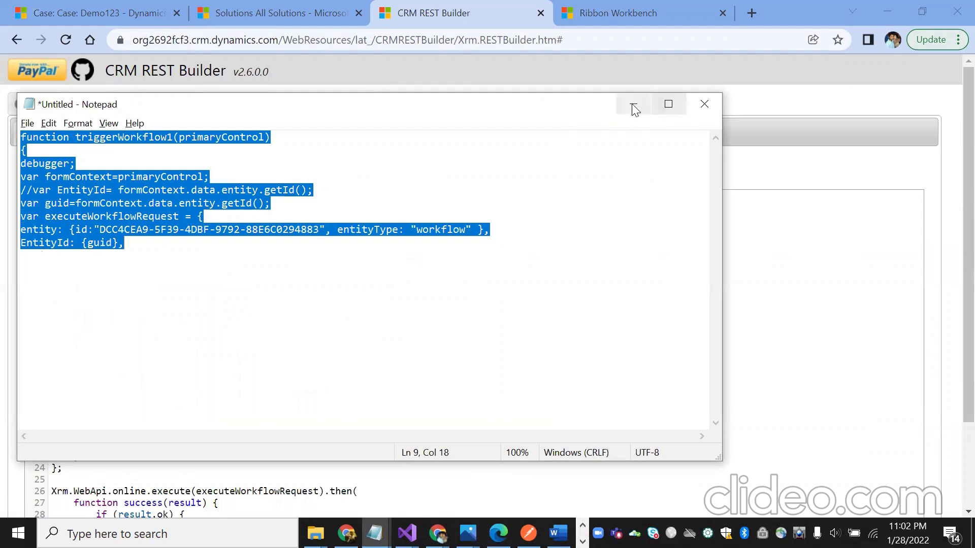
click(62, 202)
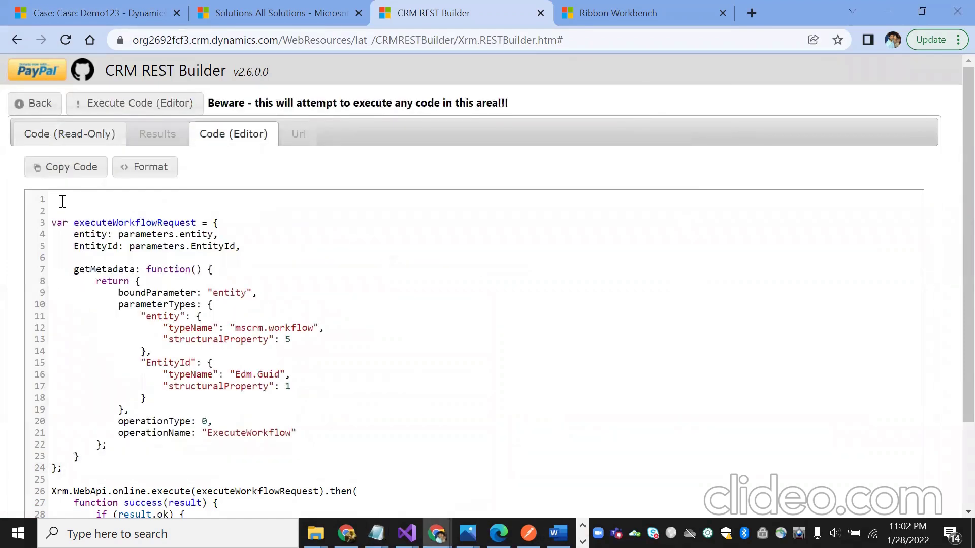
key(ctrl+v)
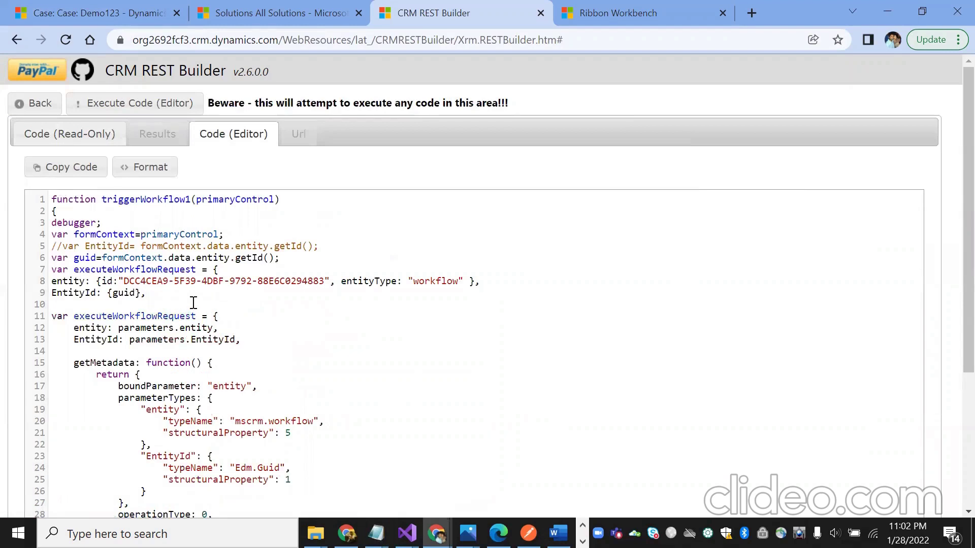
Delete the duplicate executeWorkflowRequest declaration, the parameters.entity and parameters.EntityId lines and the surrounding blank lines from the request code.
click(194, 303)
key(BackSpace)
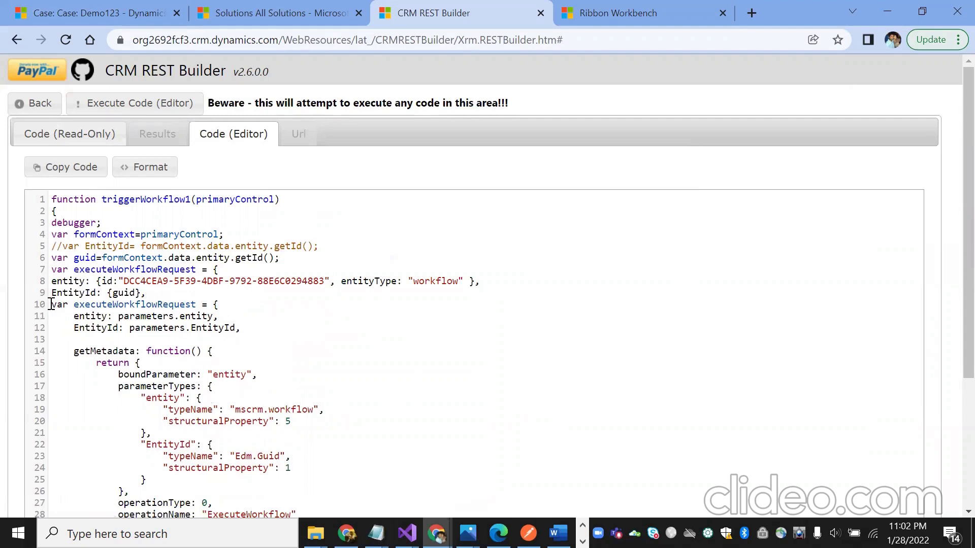
drag(52, 303, 237, 305)
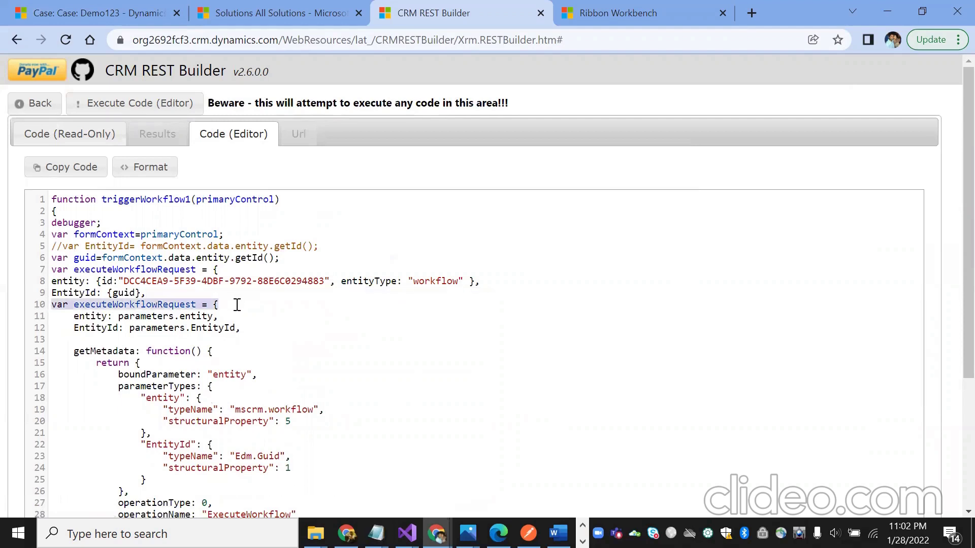
key(BackSpace)
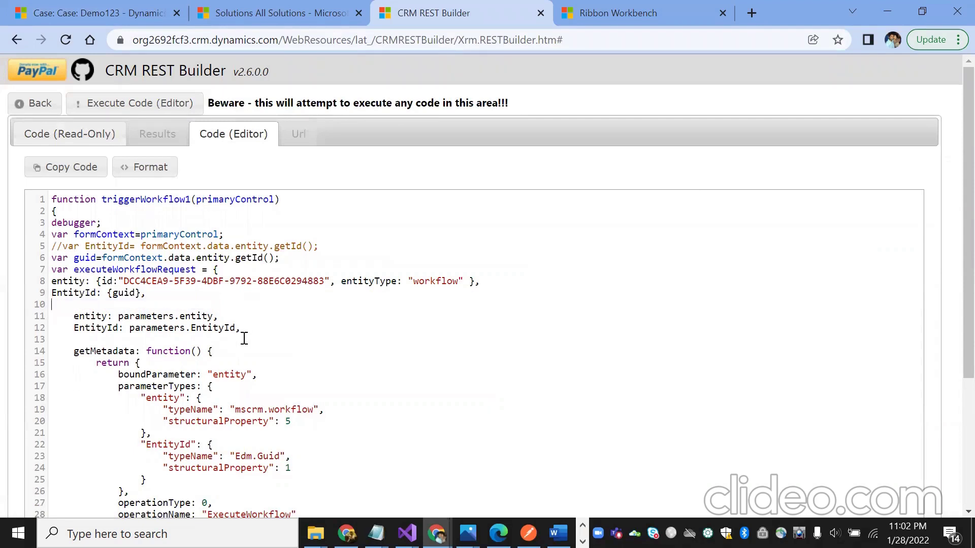
drag(70, 316, 252, 330)
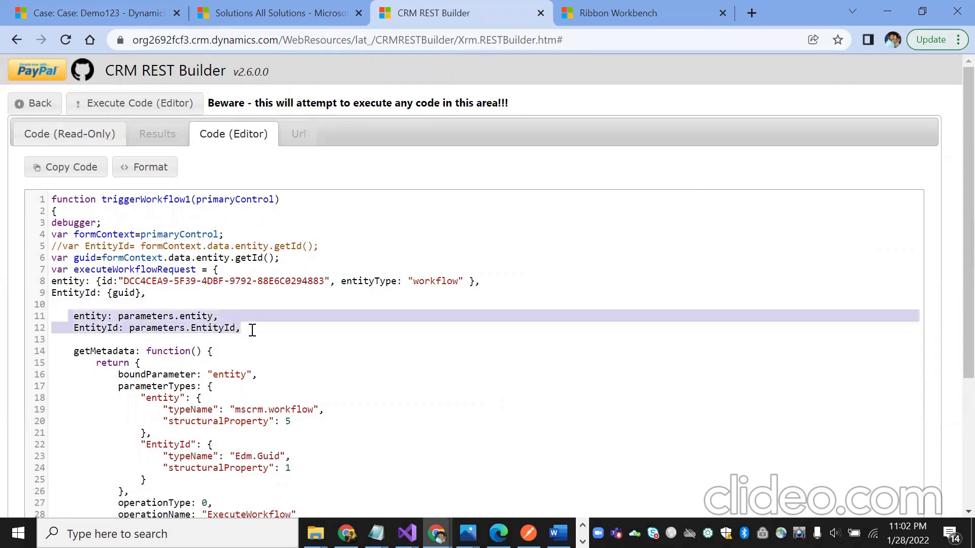
key(BackSpace)
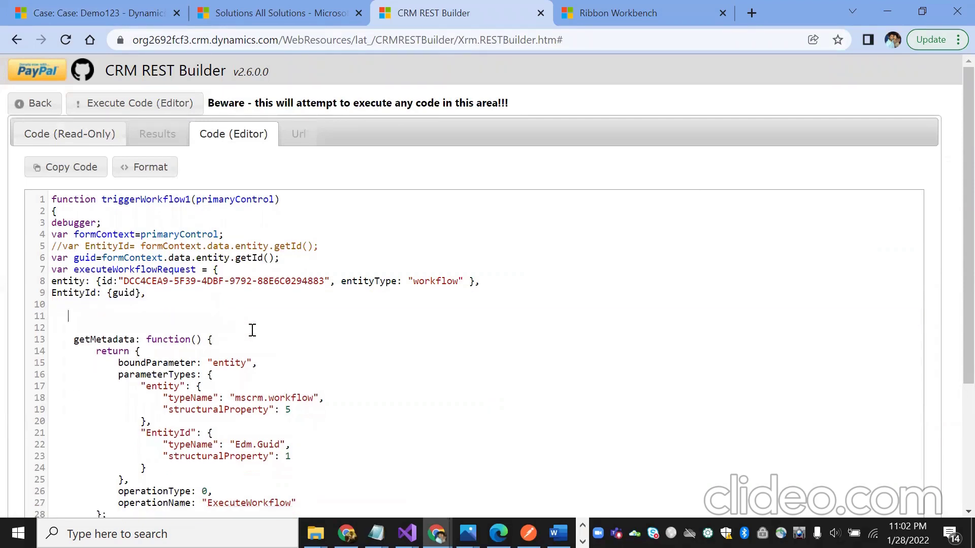
key(BackSpace)
key(BackSpace)
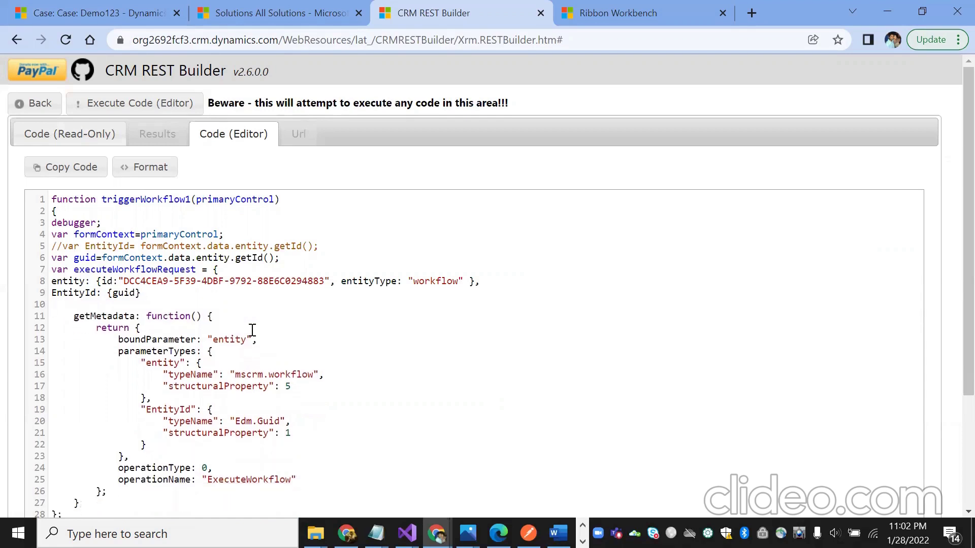
key(Delete)
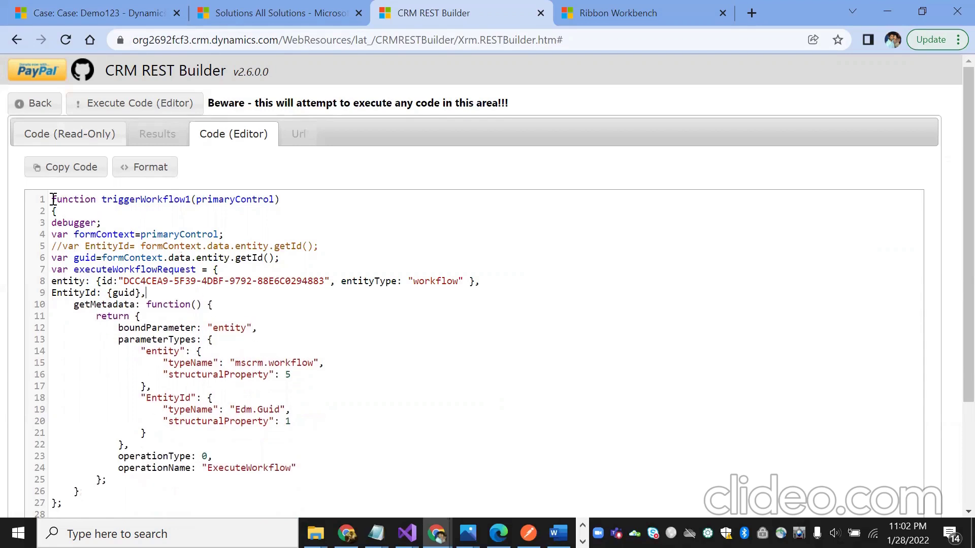
Copy the entire function code, search for "js online compiler" in a new browser tab and open Programiz's JavaScript online compiler.
drag(51, 199, 132, 521)
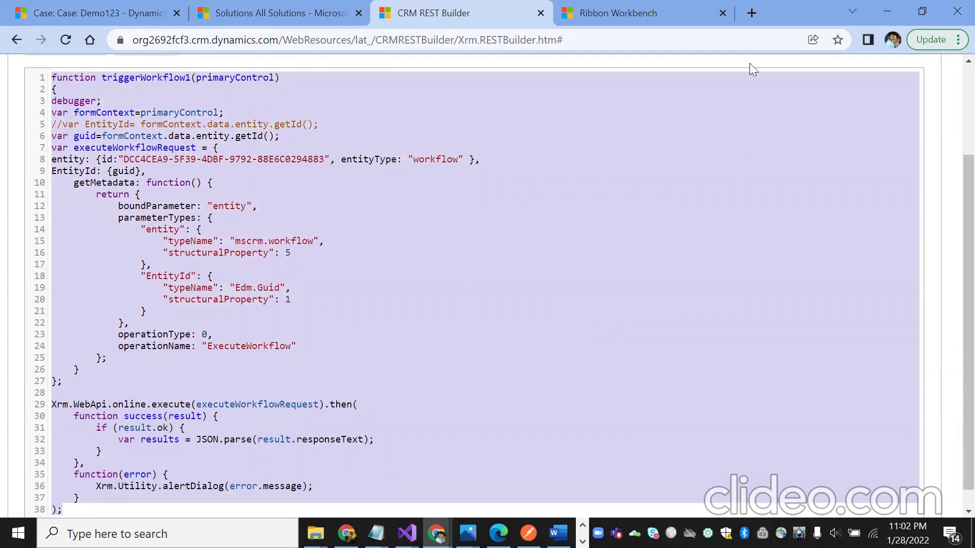
click(751, 13)
click(536, 41)
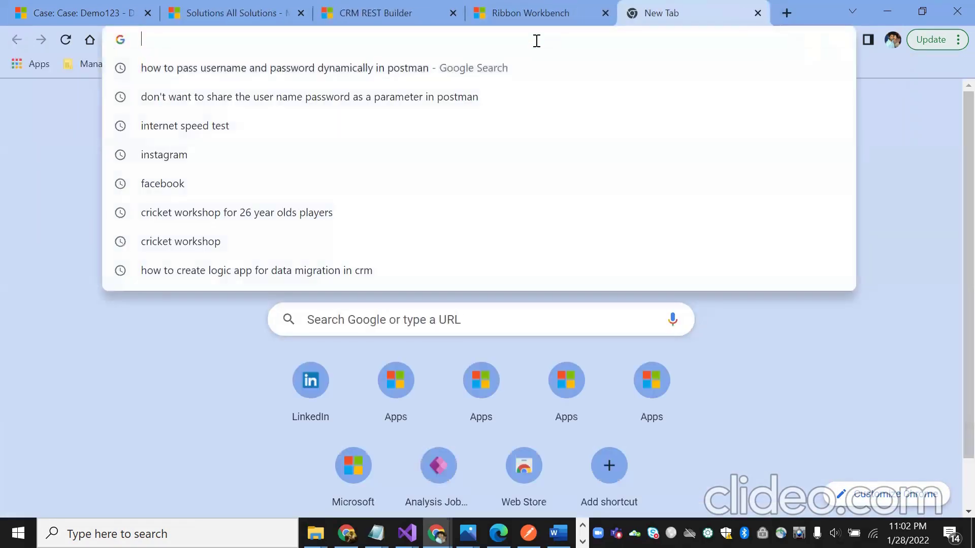
text(JS)
key(Down)
key(Up)
key(Up)
key(Down)
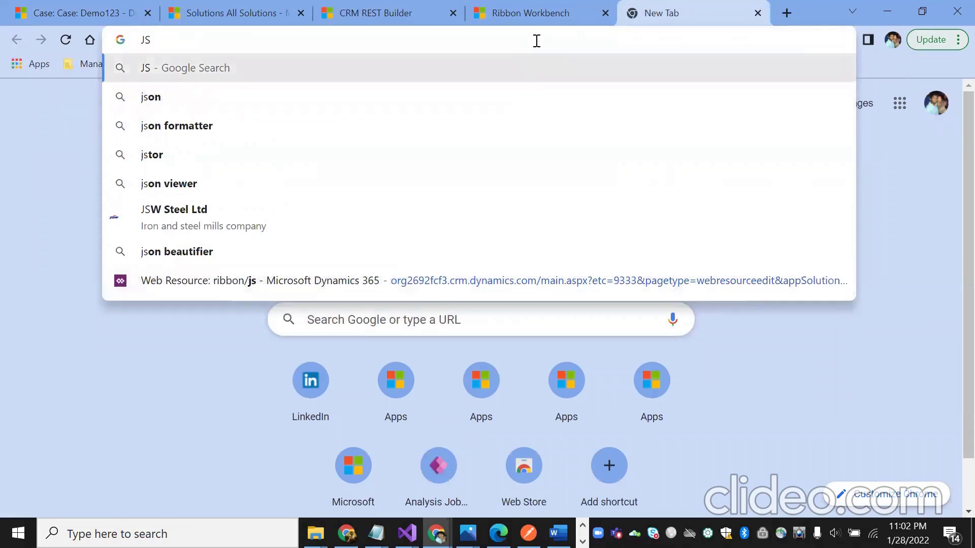
text(O)
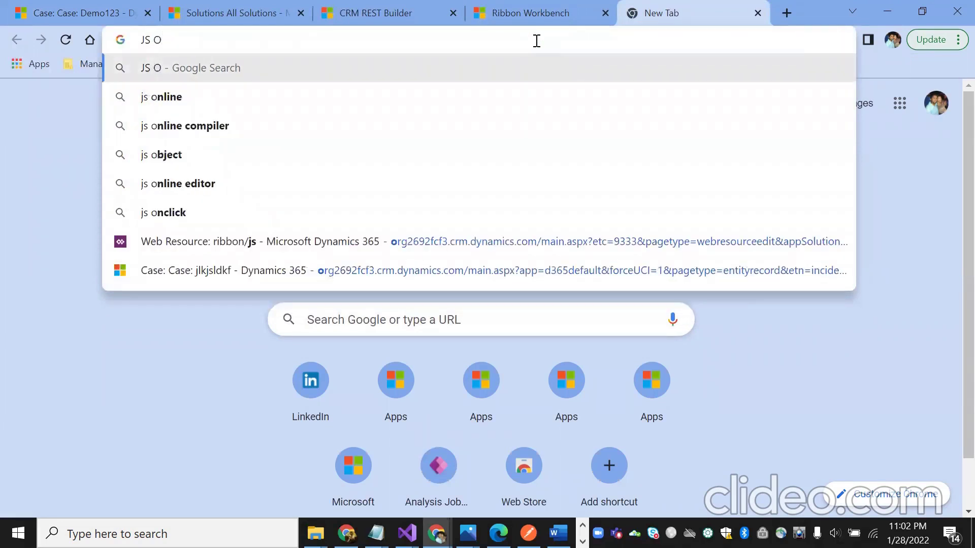
key(Down)
key(Down)
key(Return)
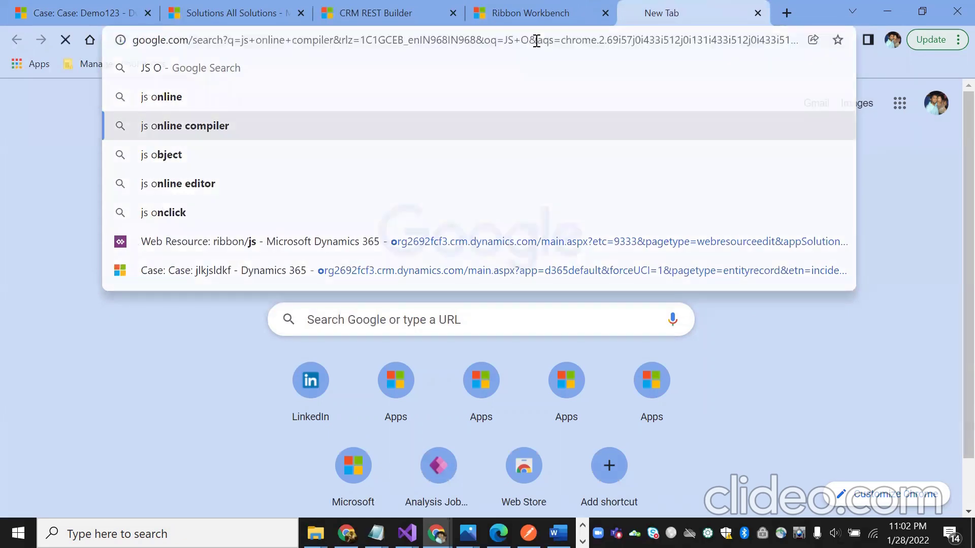
click(155, 228)
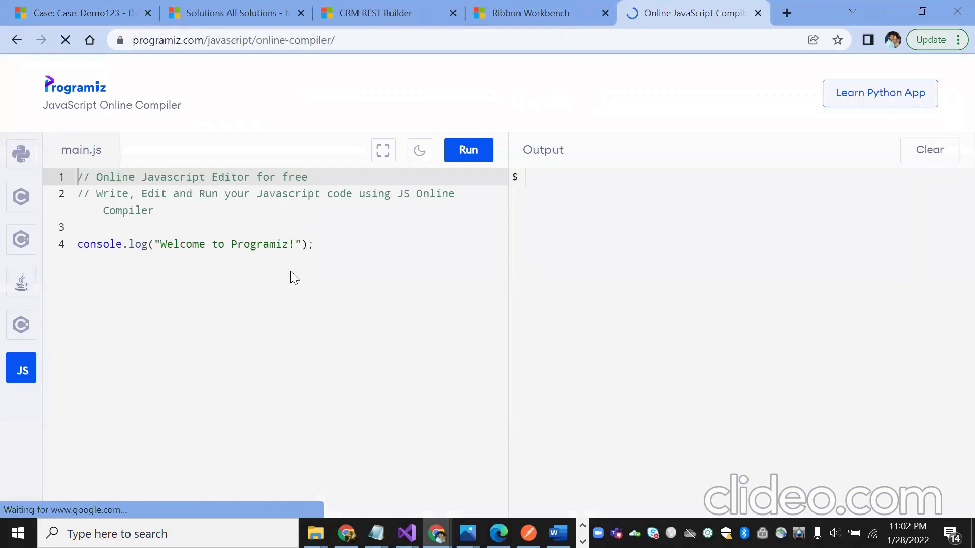
Replace the sample code in main.js with the copied function and add a closing brace on a new last line.
drag(328, 243, 77, 176)
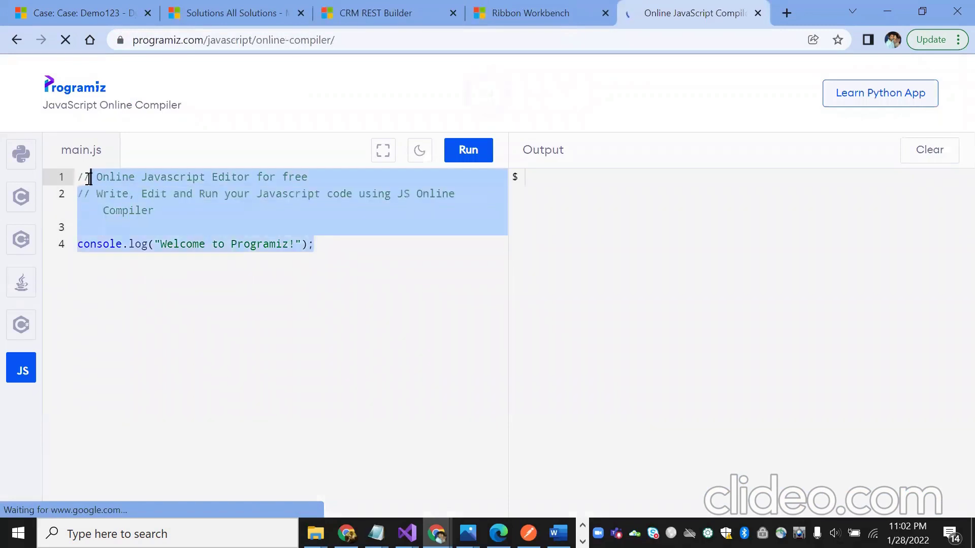
key(BackSpace)
key(ctrl+v)
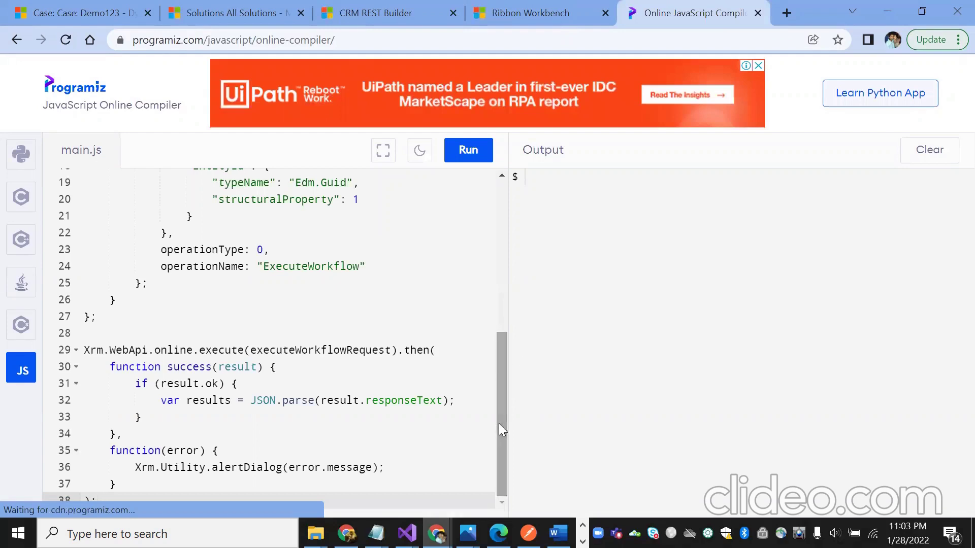
key(Return)
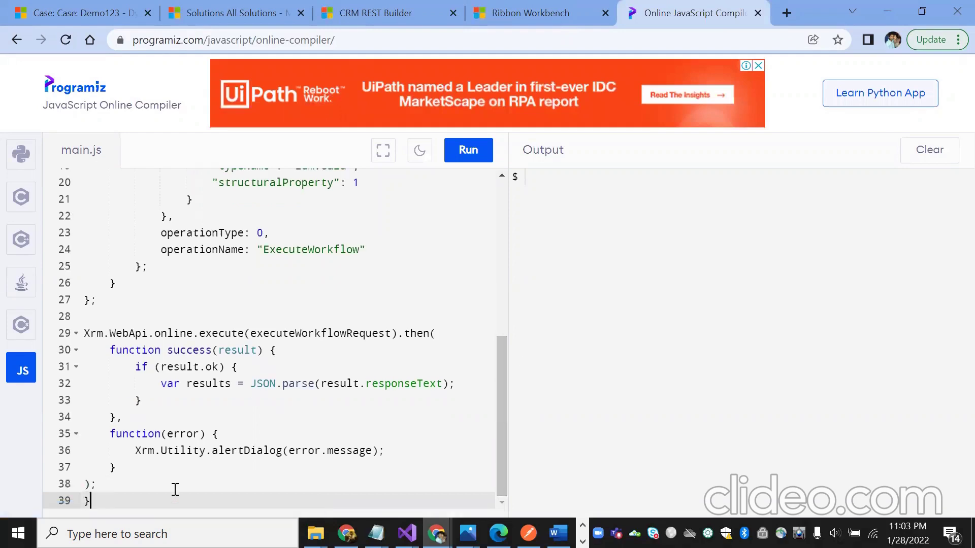
Run the pasted code in the online compiler to check its syntax.
click(471, 154)
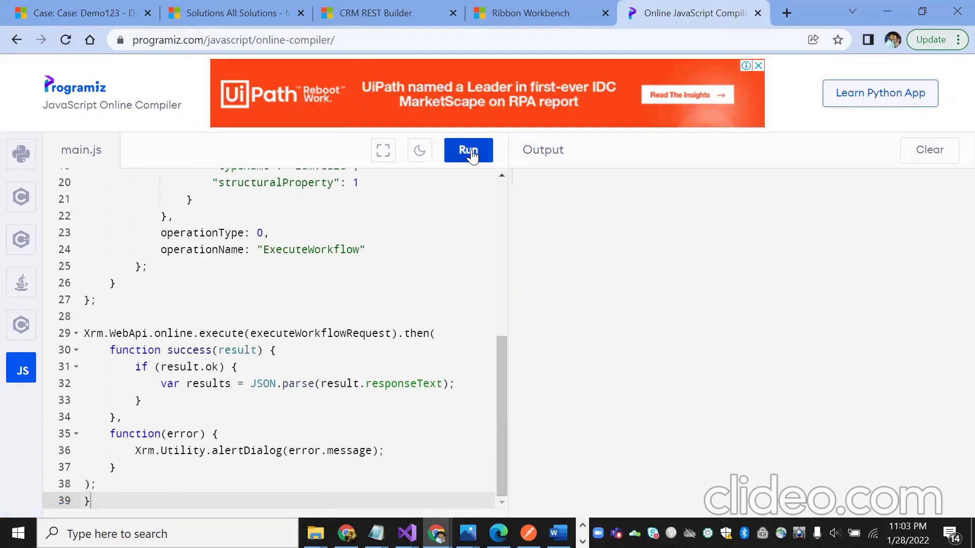
click(472, 155)
click(472, 154)
Rename the function in the first line to triggerWorkflow12 and select all of the code.
drag(503, 374, 505, 172)
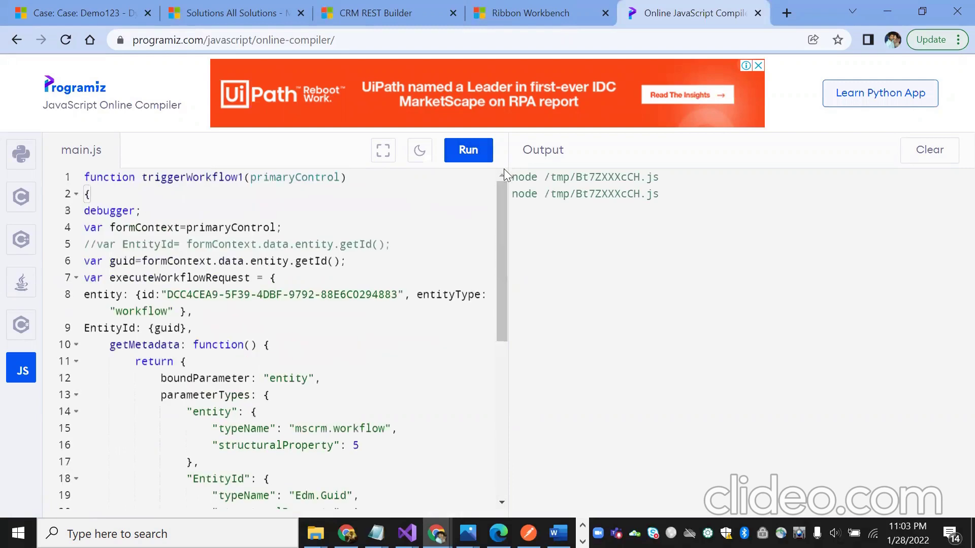
click(244, 177)
key(BackSpace)
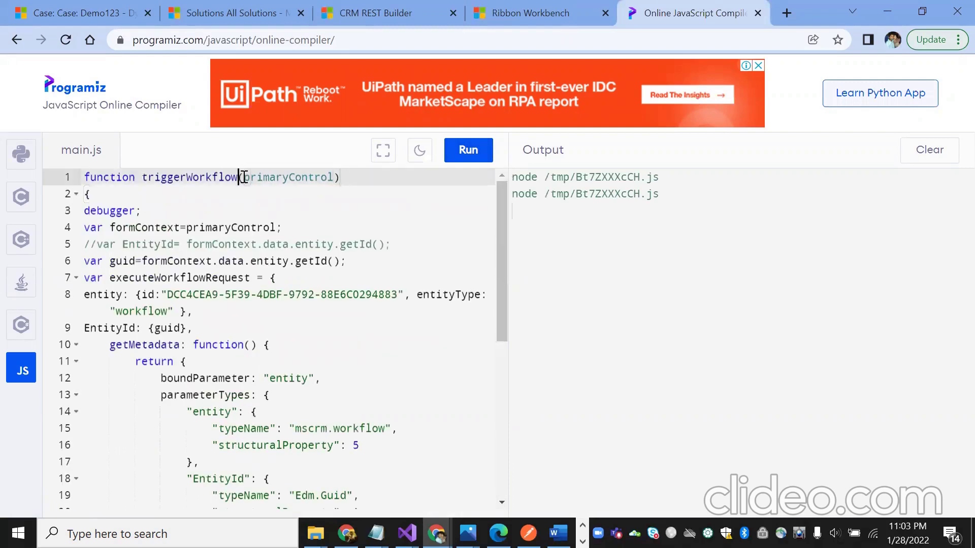
text(12)
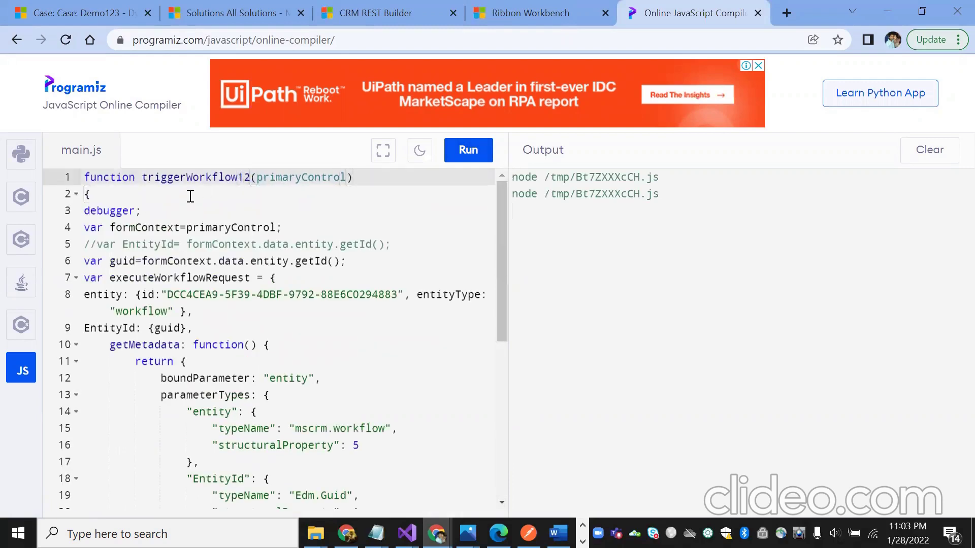
drag(142, 176, 250, 180)
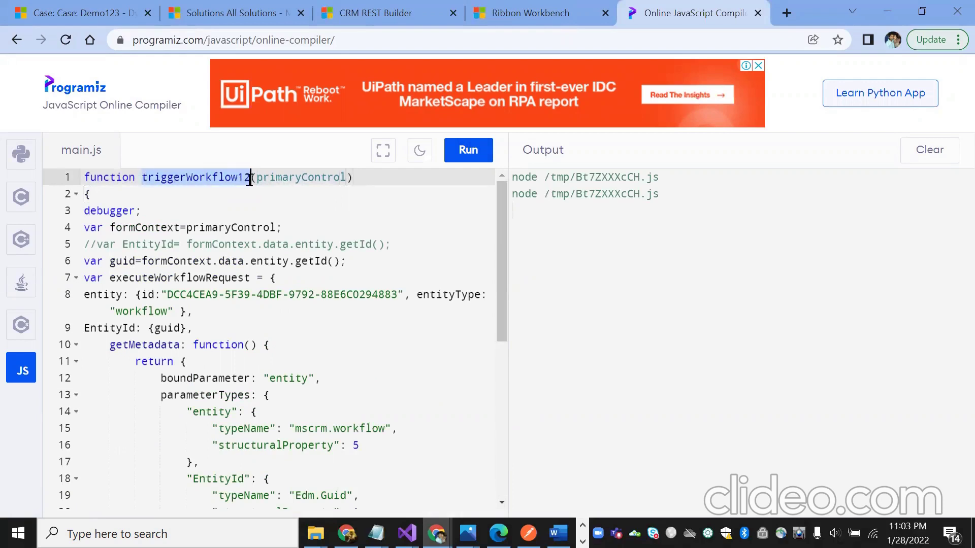
click(85, 175)
key(ctrl+a)
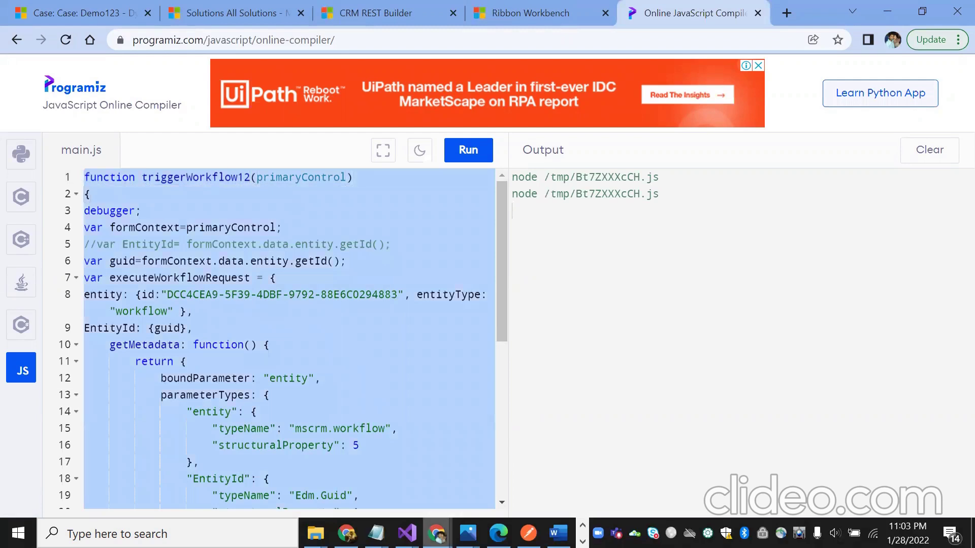
Switch to the new web resource window and enter ribbo123n/js as both its name and display name.
mouse_move(437, 533)
click(509, 482)
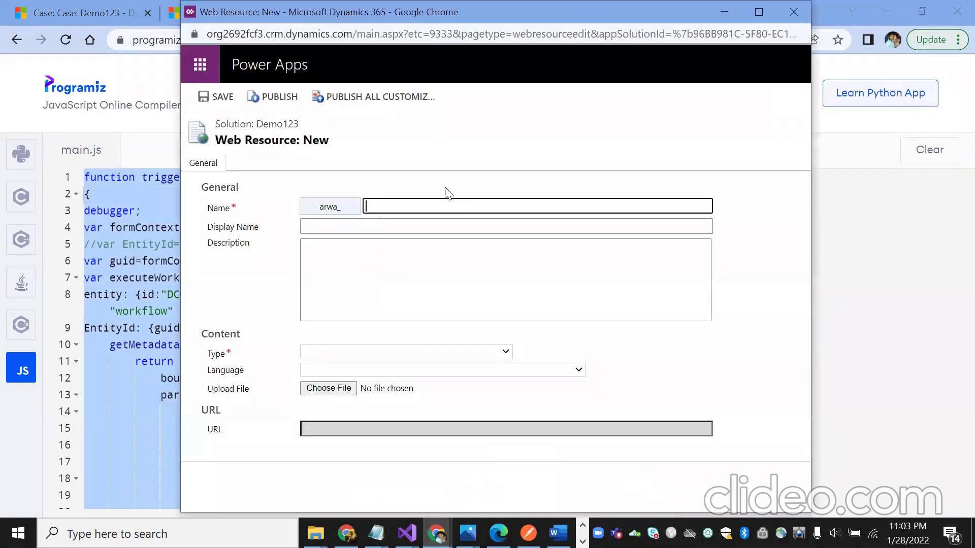
click(400, 208)
click(391, 234)
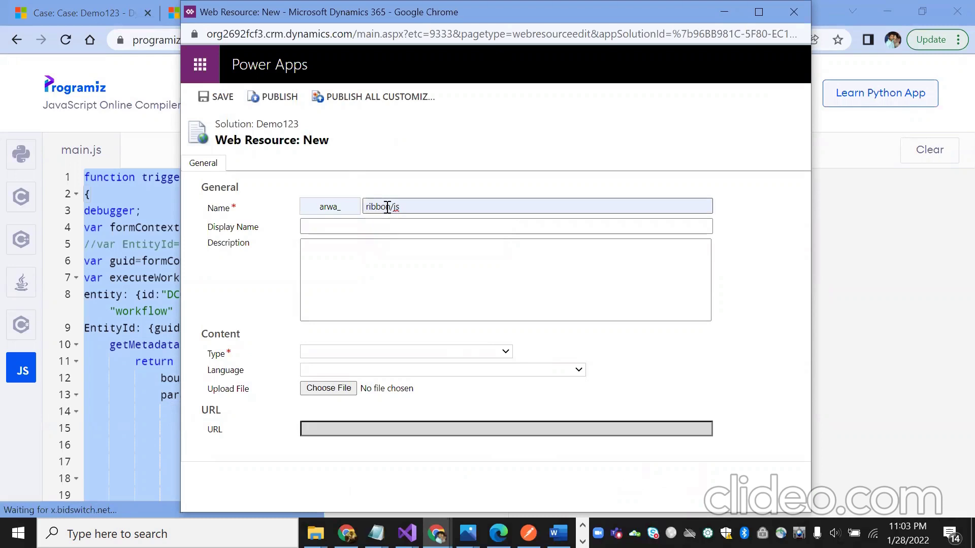
click(386, 207)
text(123)
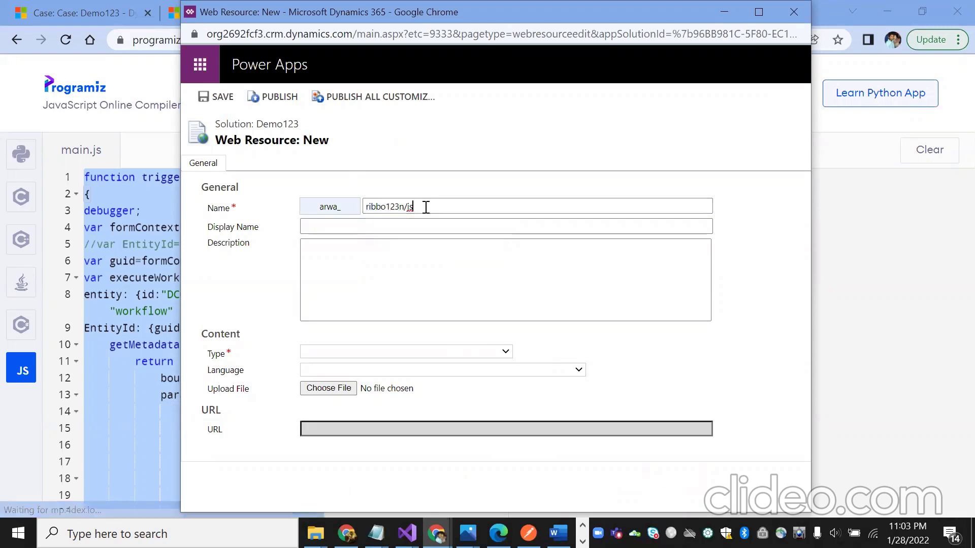
drag(425, 207, 330, 210)
key(ctrl+c)
click(335, 227)
key(ctrl+v)
Set the web resource's type to Script (JScript) and its language to English.
click(460, 352)
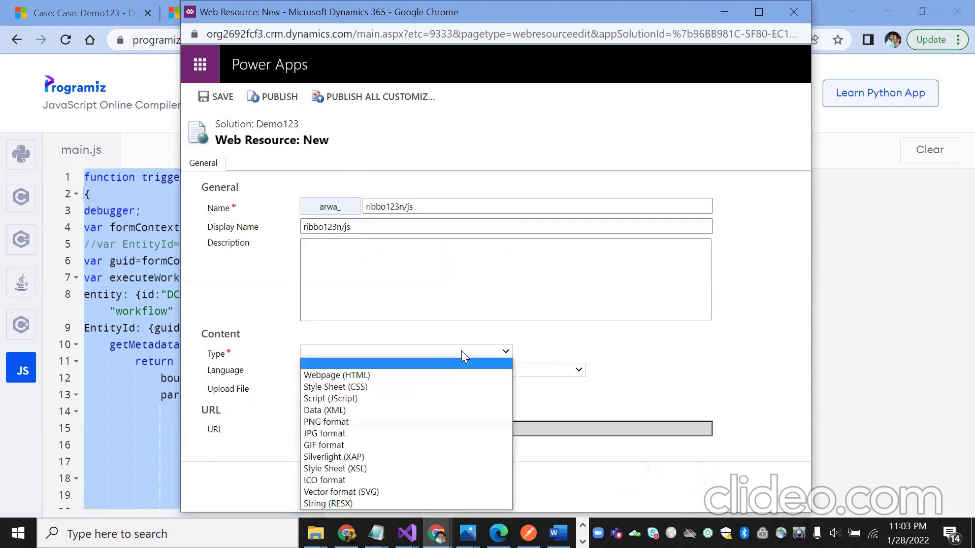
click(345, 399)
click(509, 377)
click(507, 394)
Copy all the code from the online compiler into the web resource's text editor and accept the content.
click(548, 354)
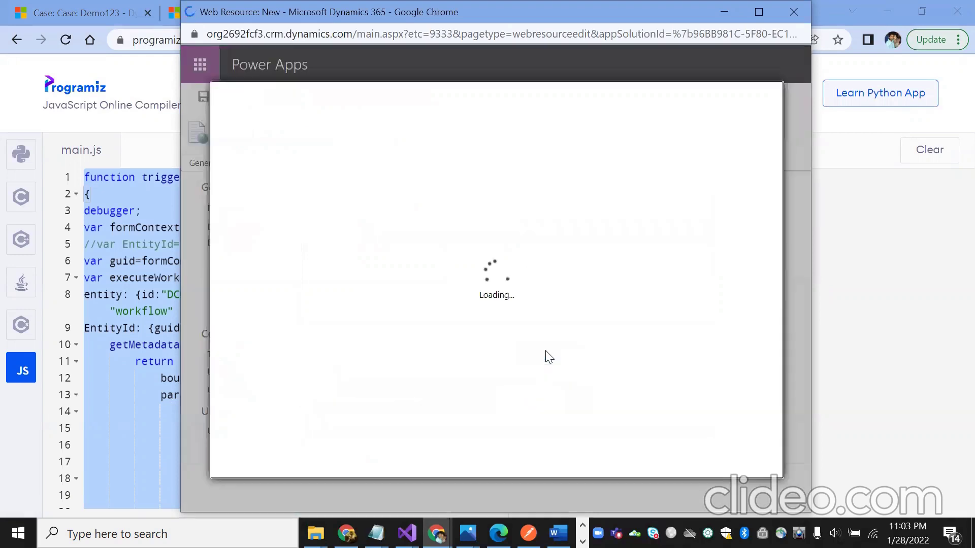
click(103, 195)
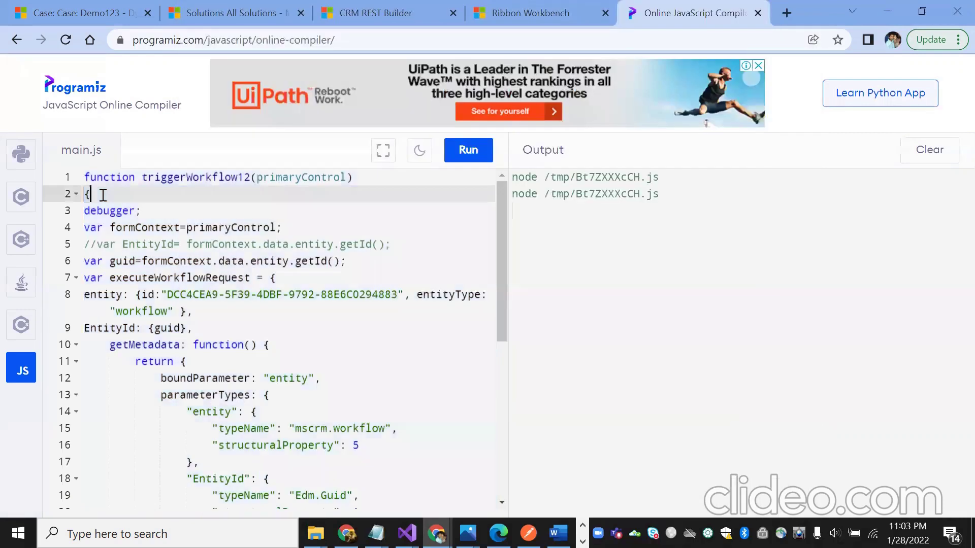
key(ctrl+a)
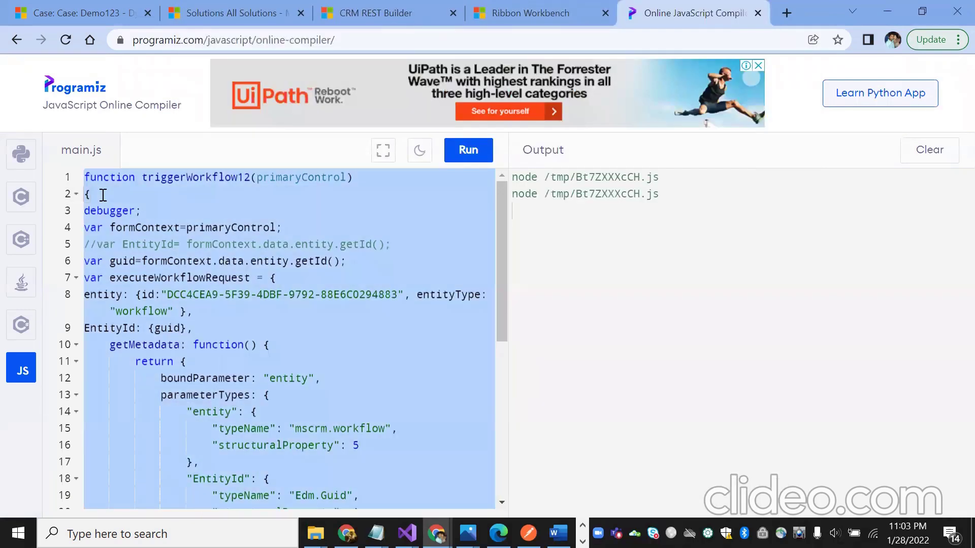
key(alt+Tab)
click(263, 210)
key(ctrl+v)
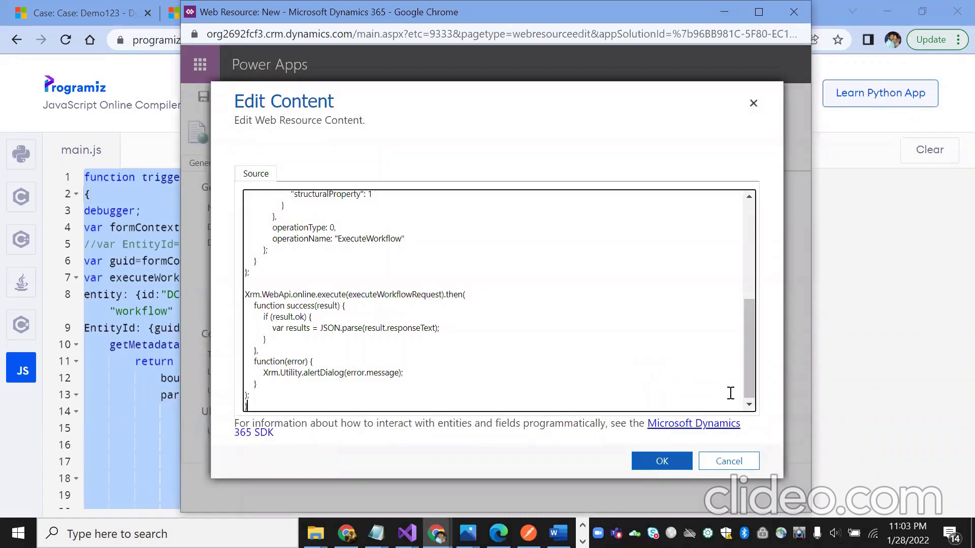
click(676, 461)
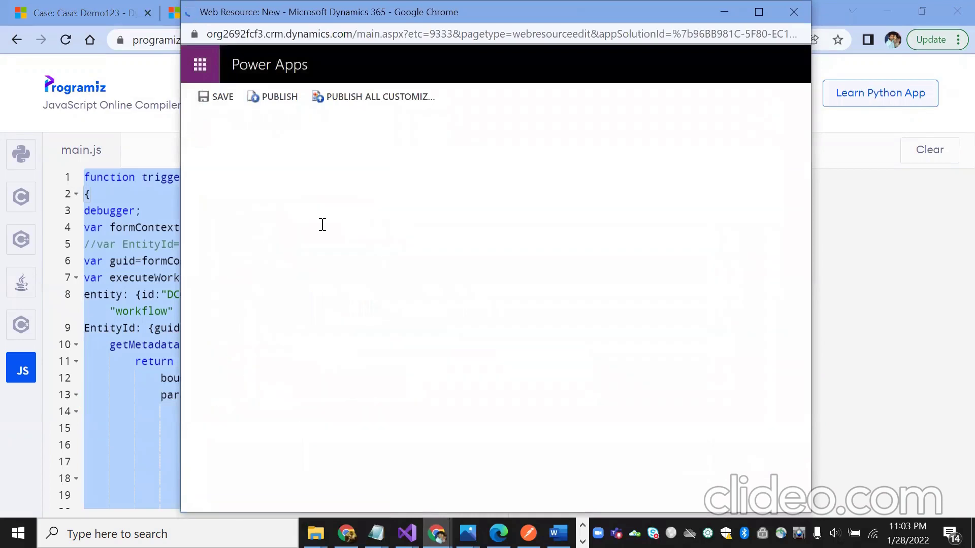
Save and publish the ribbo123n/js web resource.
click(221, 104)
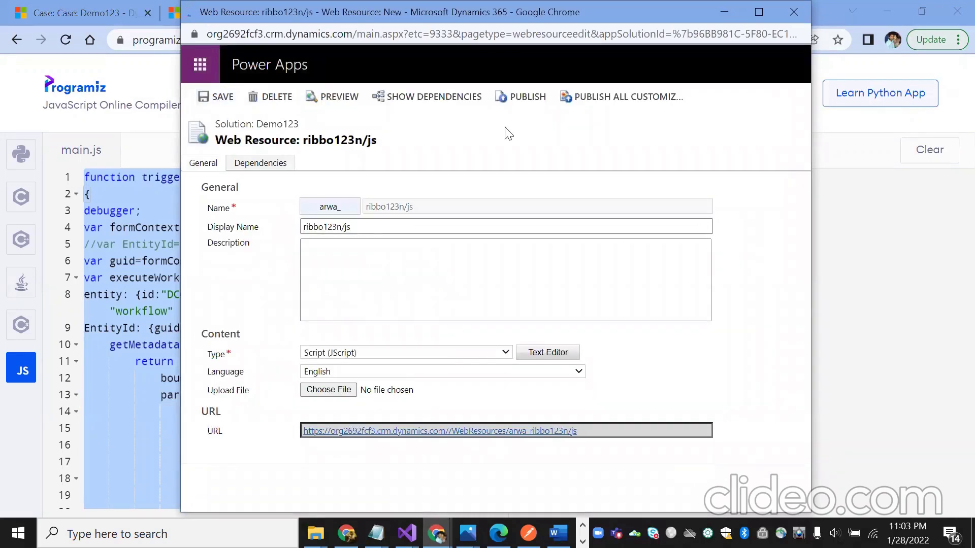
click(514, 99)
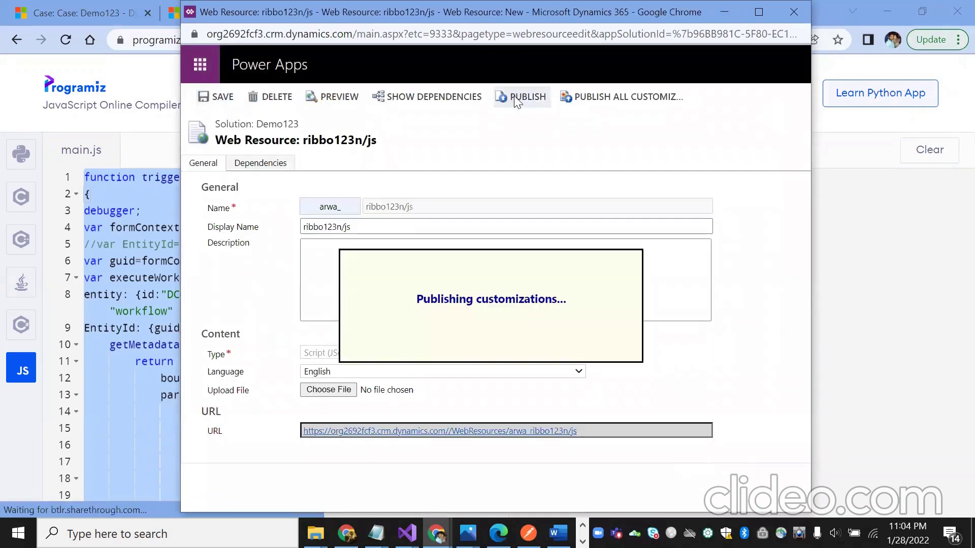
Copy the function name triggerWorkflow12 from the online compiler into the function name of the command's custom JavaScript action in Ribbon Workbench.
click(139, 188)
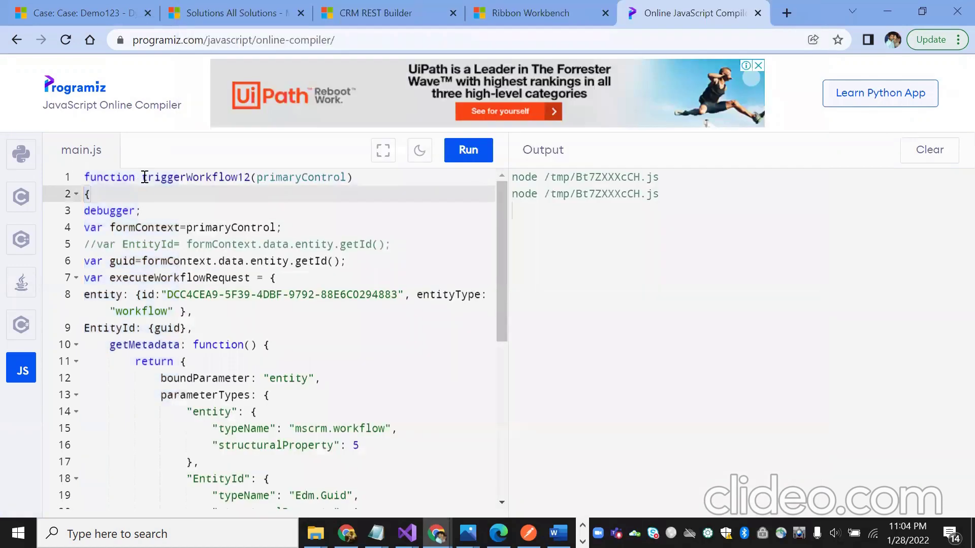
drag(145, 177, 251, 182)
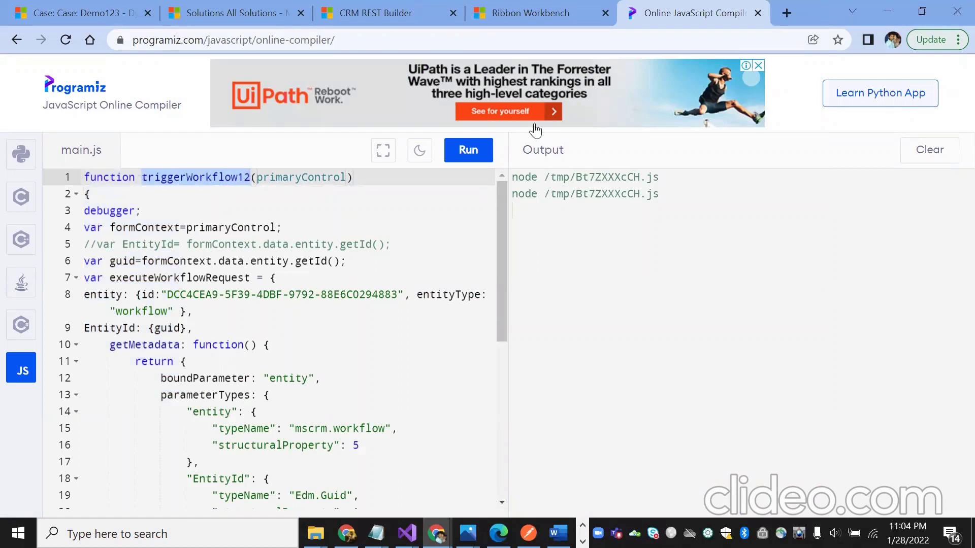
click(517, 23)
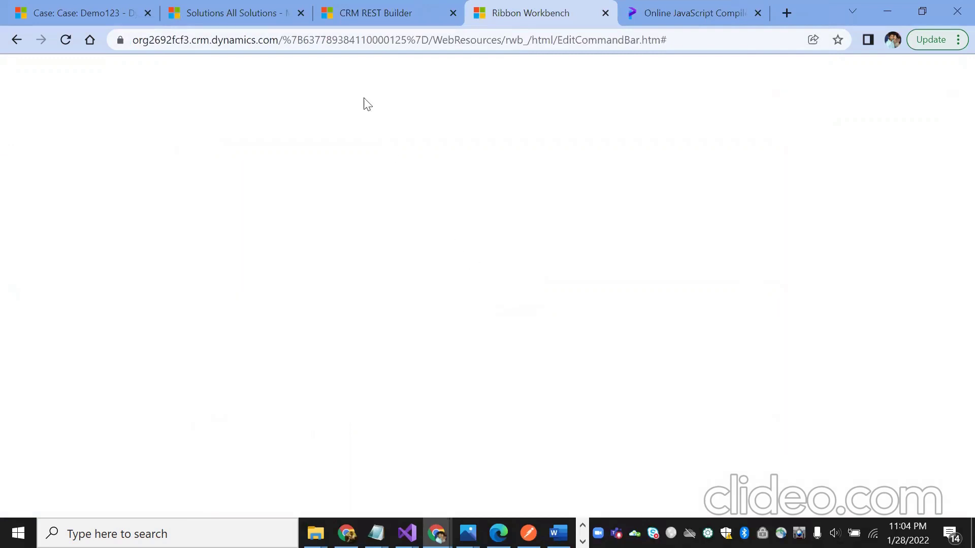
click(339, 17)
key(ctrl+shift+Tab)
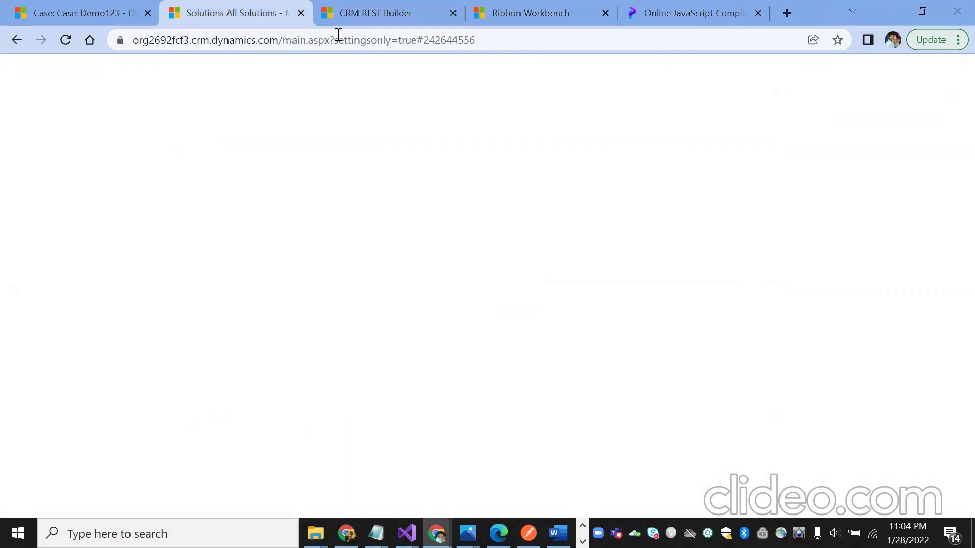
click(424, 24)
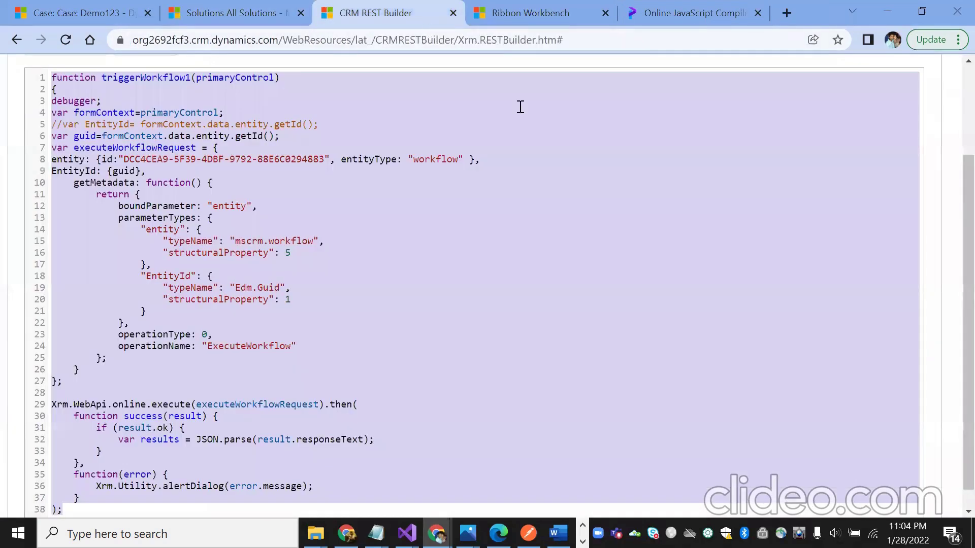
click(533, 20)
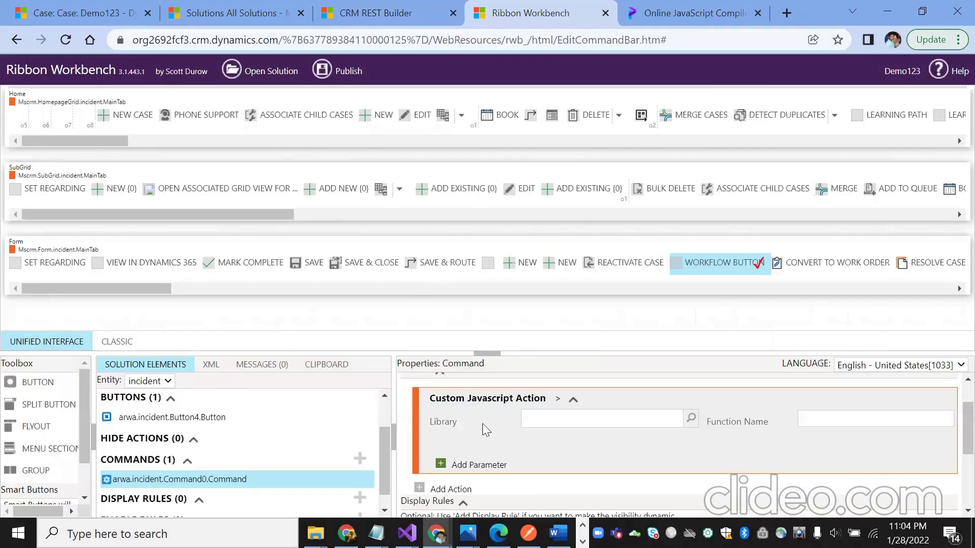
click(813, 418)
key(ctrl+v)
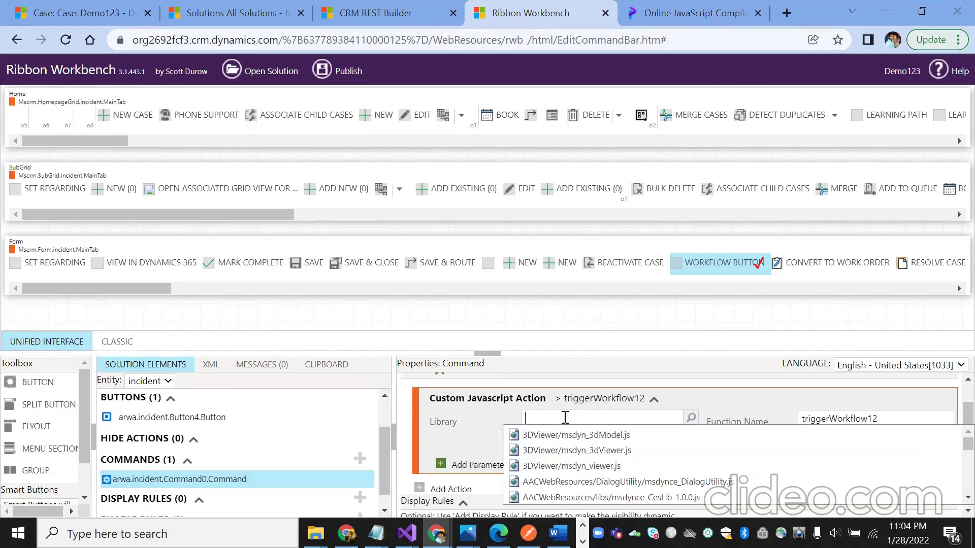
Copy the web resource's name ribbo123n/js and set the JavaScript action's library to arwa_ribbo123n/js.
key(alt+Tab)
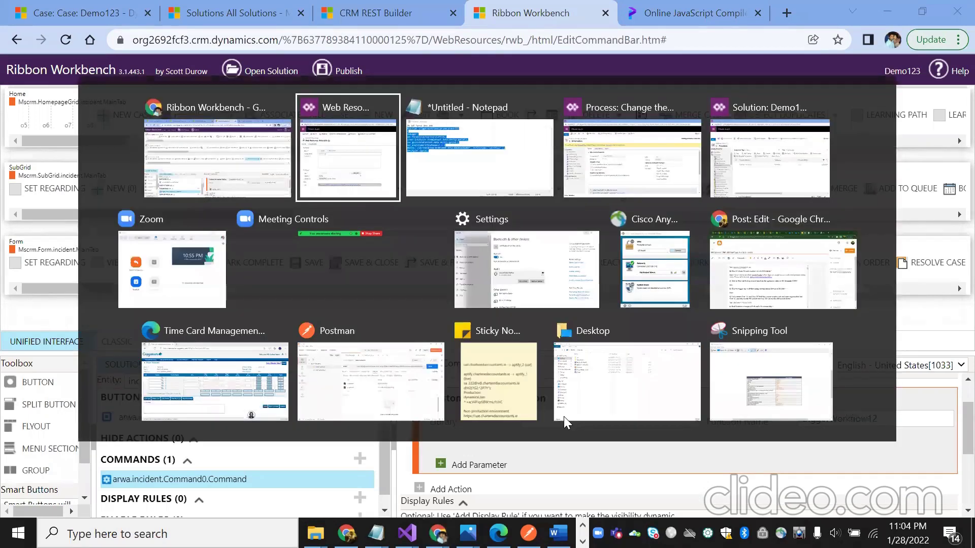
drag(415, 207, 363, 211)
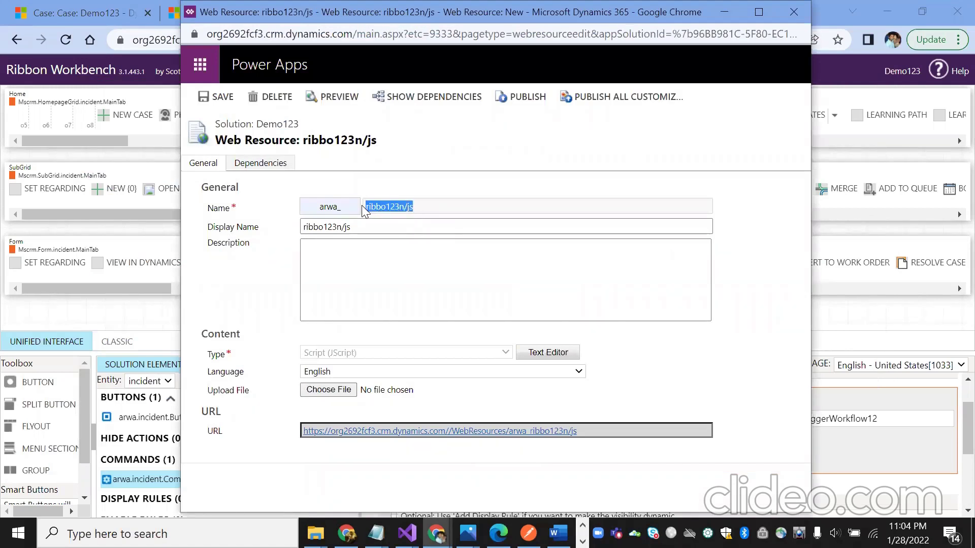
key(alt+Tab)
key(ctrl+v)
click(693, 419)
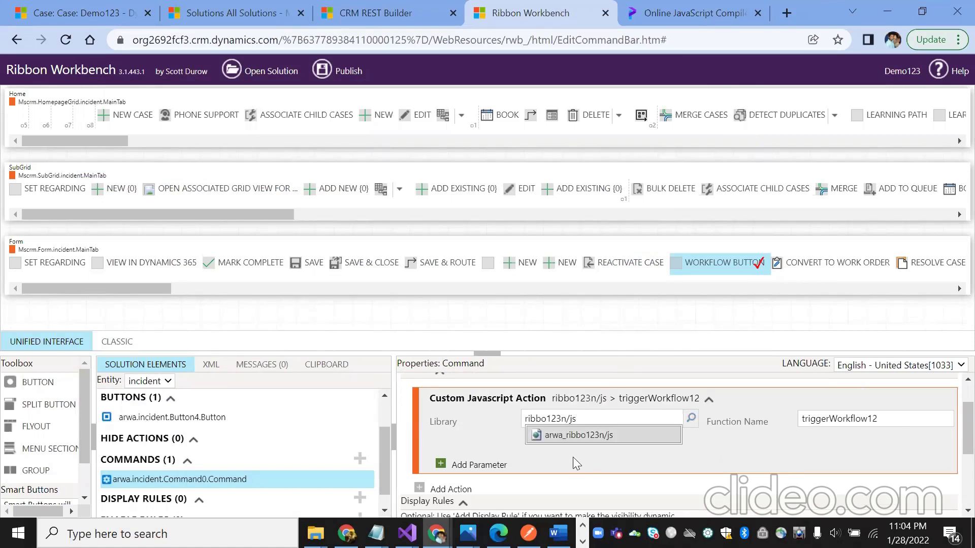
click(583, 435)
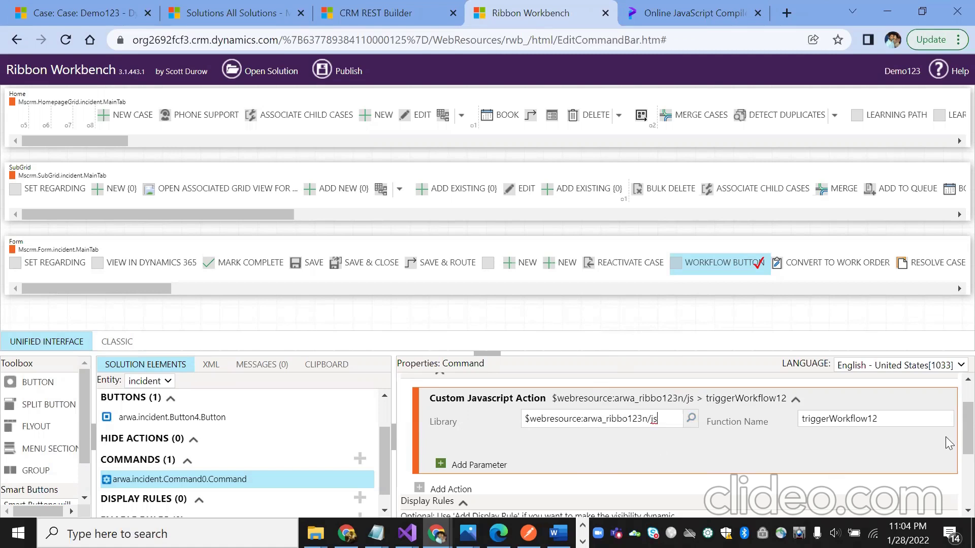
Add a CRM parameter with the value PrimaryControl to the custom JavaScript action.
scroll(954, 449, down, 1)
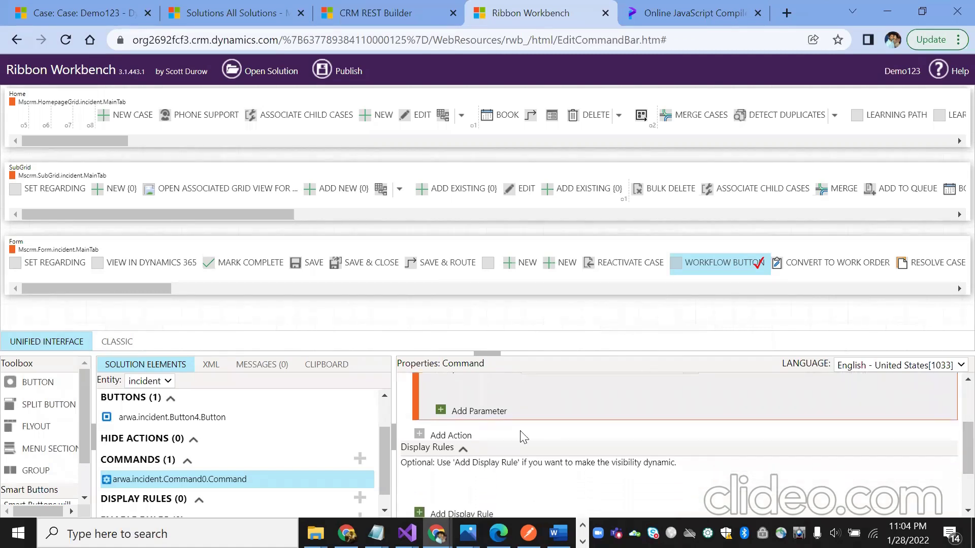
click(475, 412)
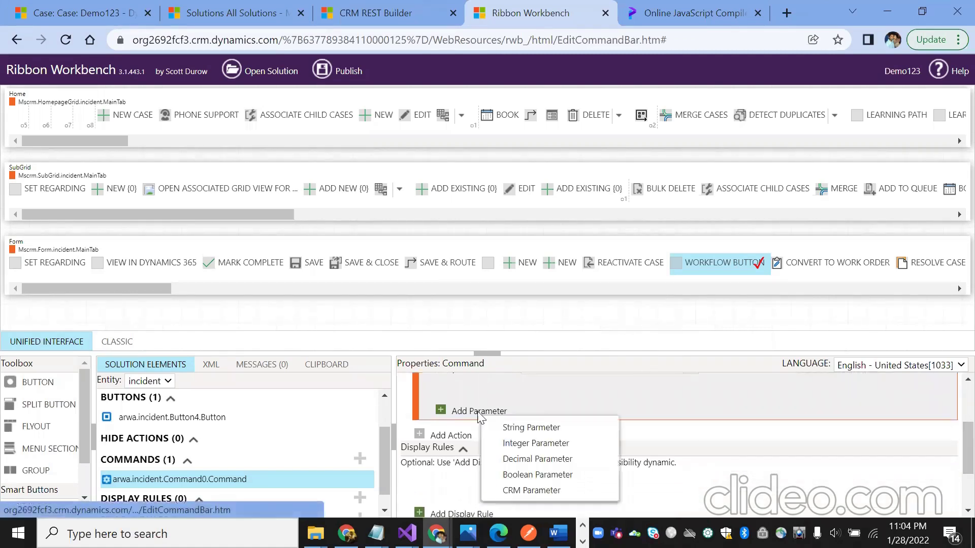
click(526, 491)
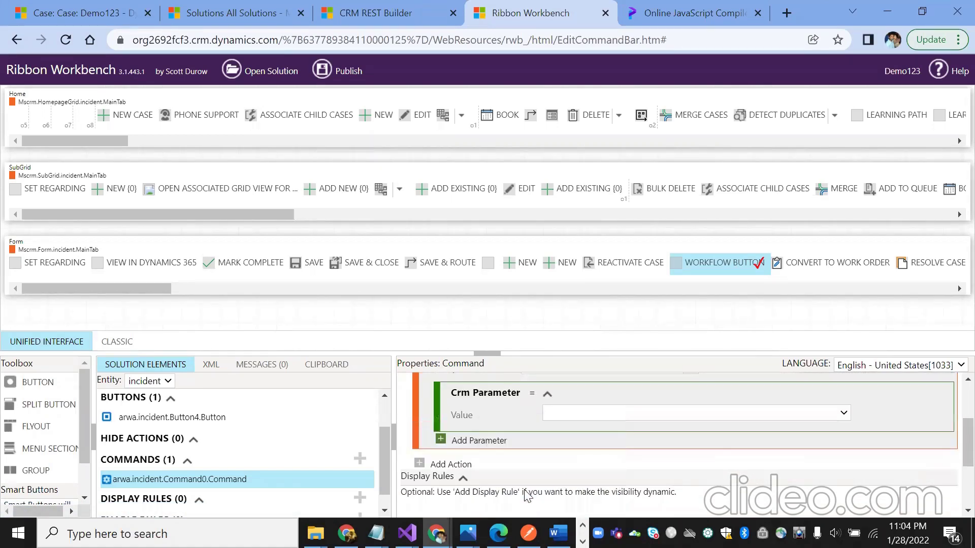
click(734, 413)
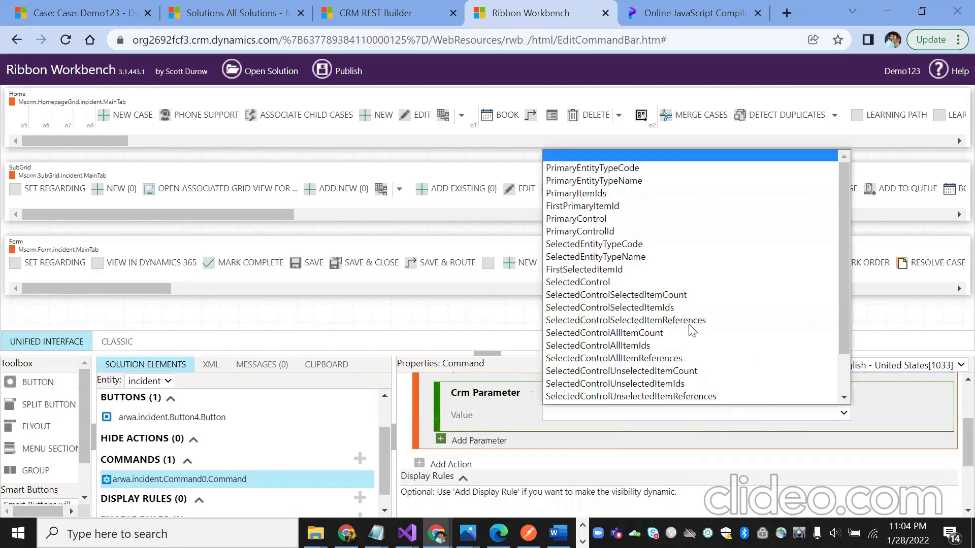
click(587, 219)
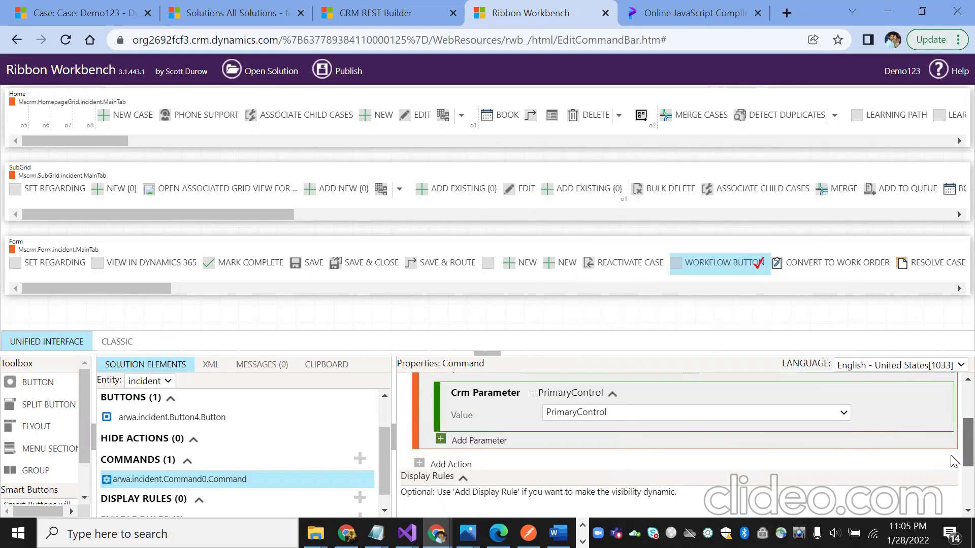
Compare the function's argument in the online compiler with the library, function name and parameter set in the Ribbon Workbench command.
scroll(953, 454, up, 2)
key(alt+Tab)
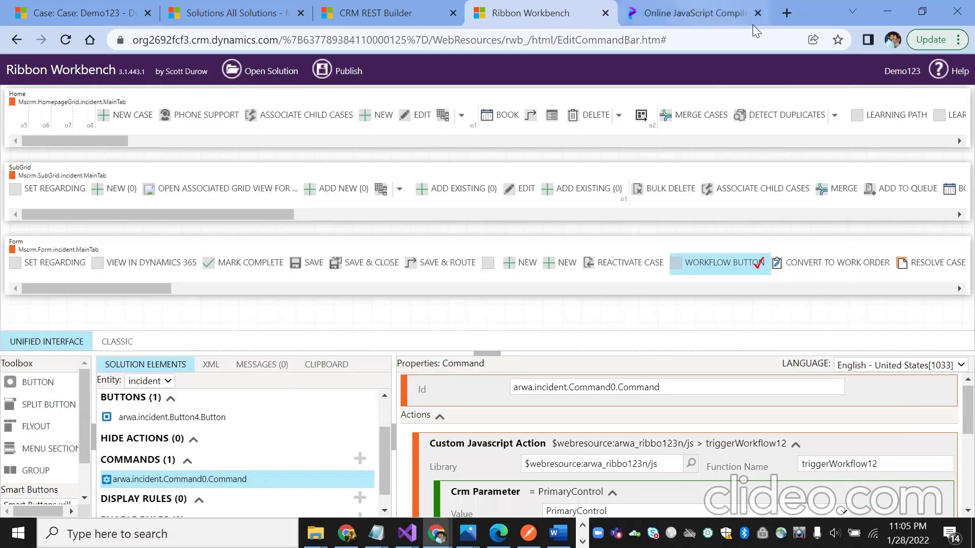
click(752, 25)
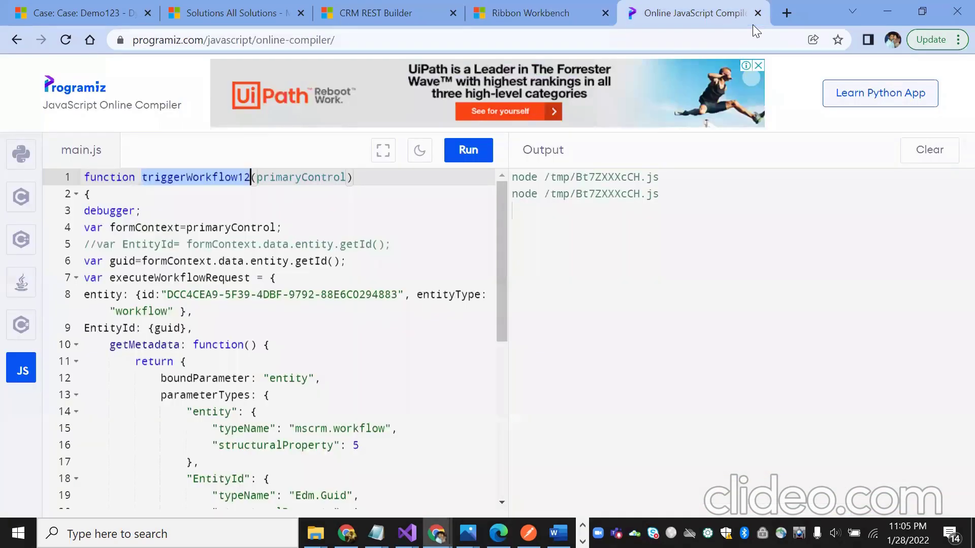
click(258, 177)
drag(285, 177, 347, 178)
click(367, 183)
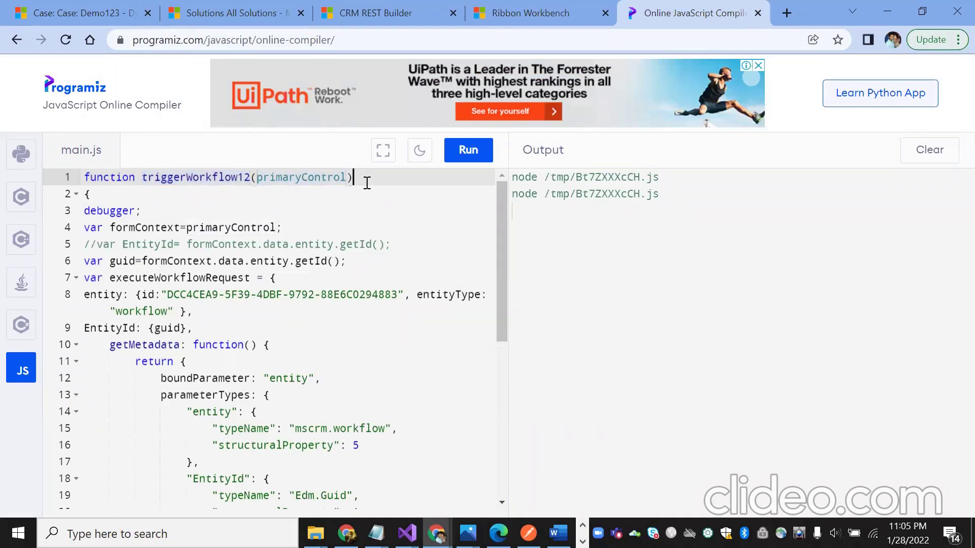
click(512, 25)
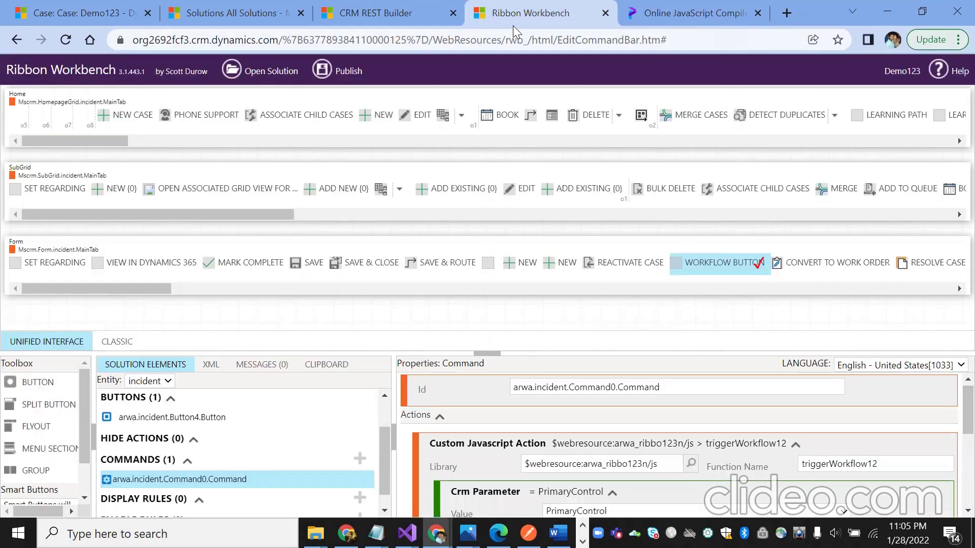
scroll(955, 433, down, 1)
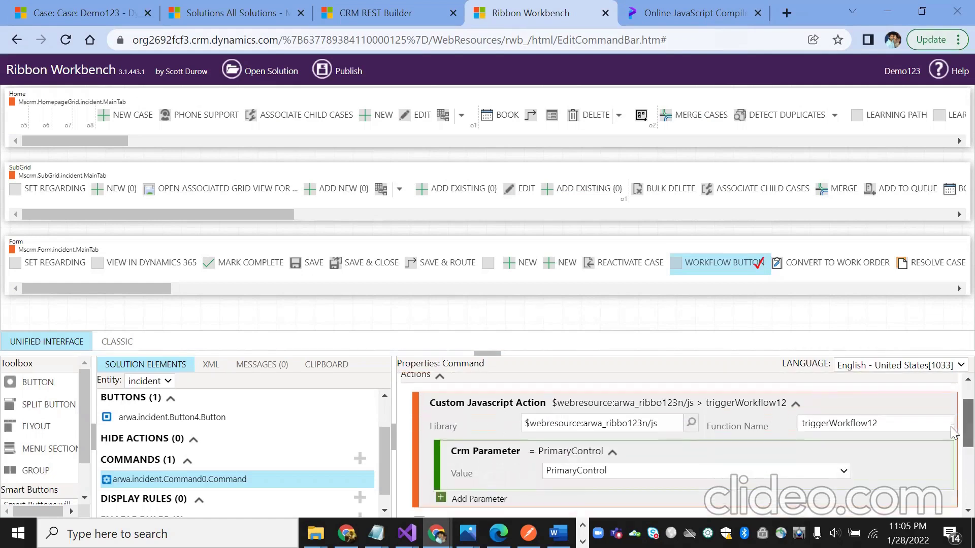
scroll(955, 433, down, 4)
scroll(953, 432, up, 3)
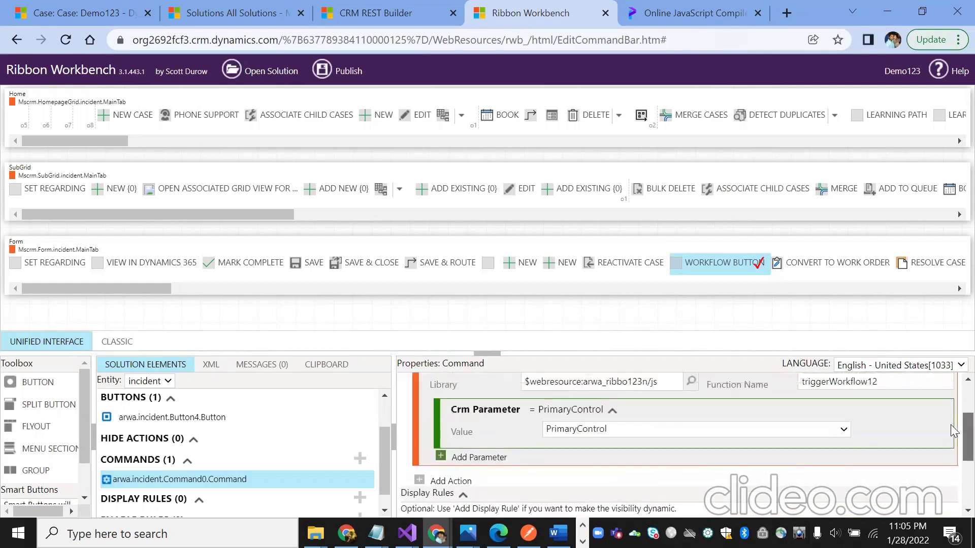
scroll(951, 431, up, 2)
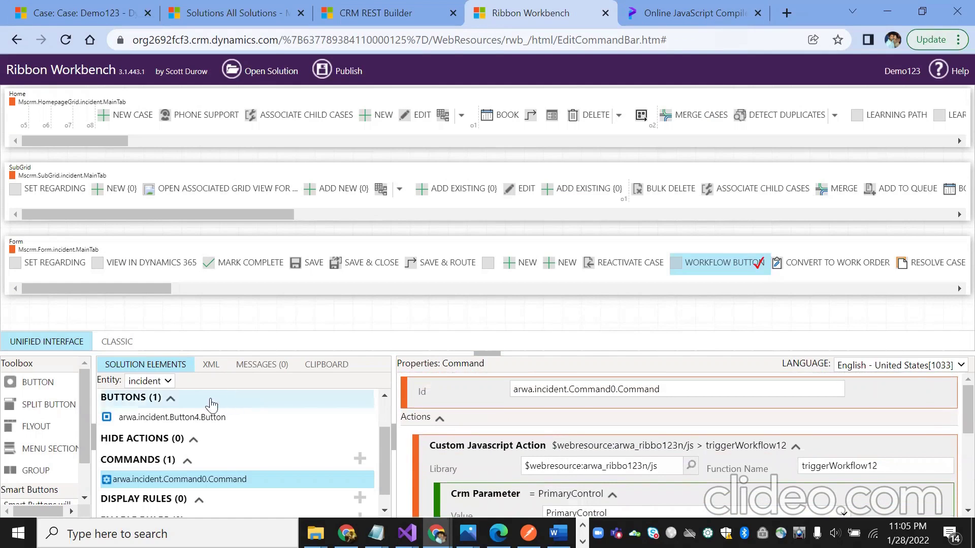
Publish the Demo123 ribbon customizations, confirm the backup prompt and check the publish messages.
click(341, 70)
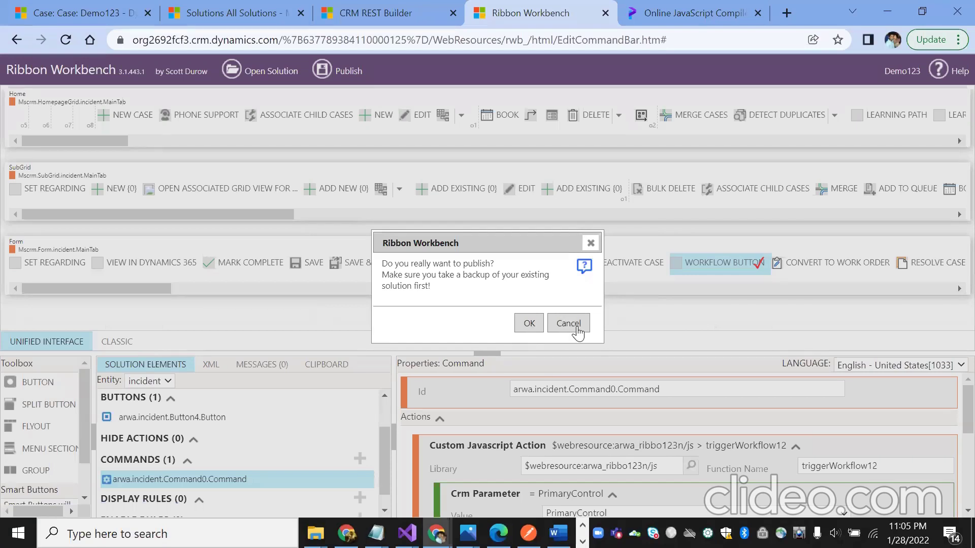
click(529, 328)
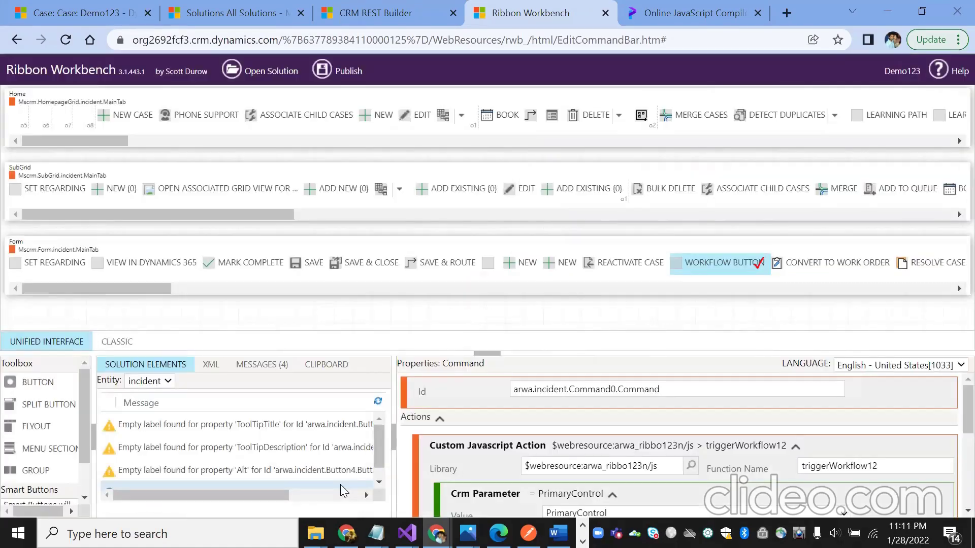
scroll(377, 449, down, 1)
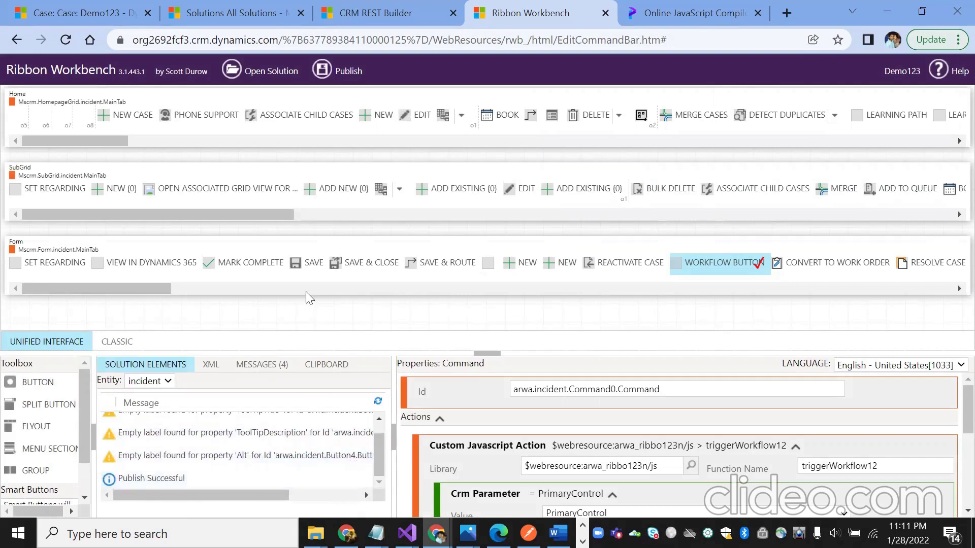
Start a new case in Dynamics 365, reload its form and compare the command bar with the button defined in Ribbon Workbench.
click(109, 8)
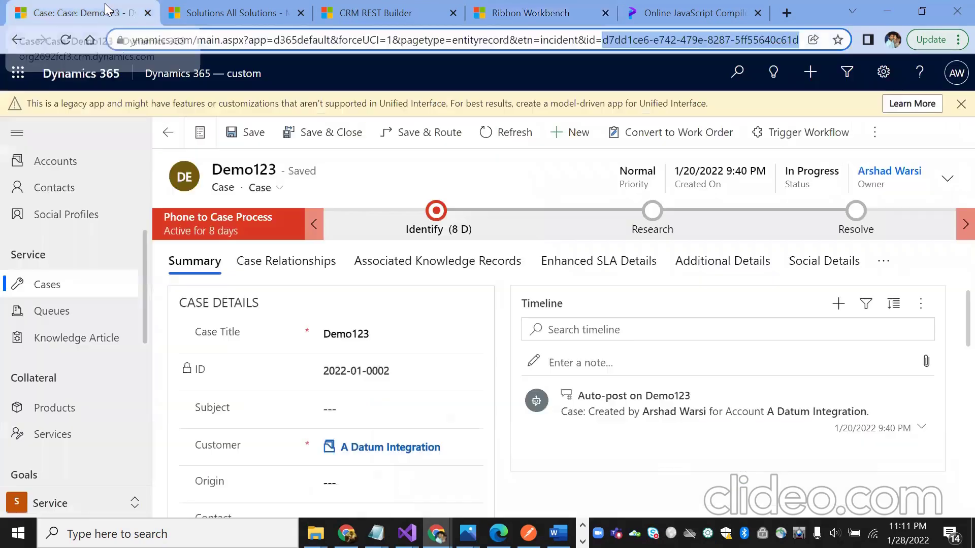
click(168, 132)
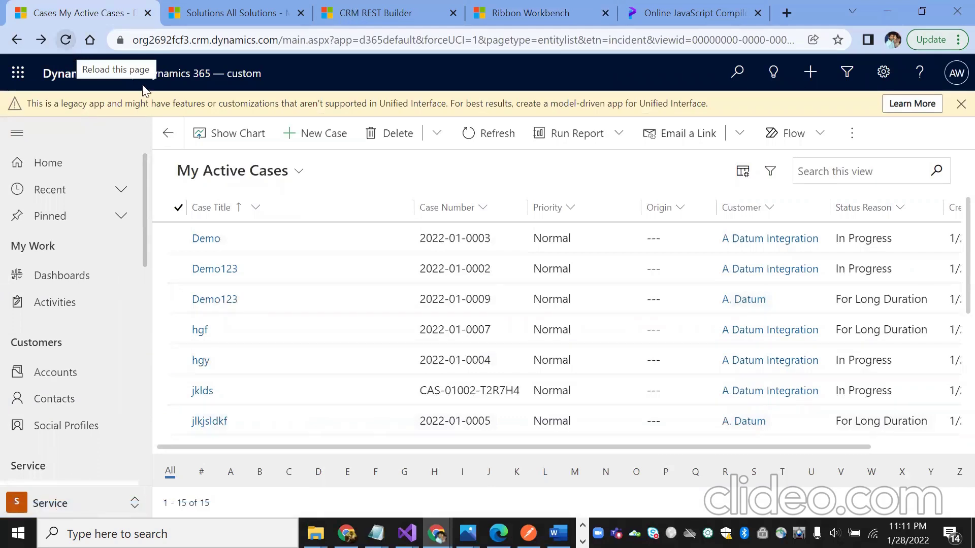
click(321, 136)
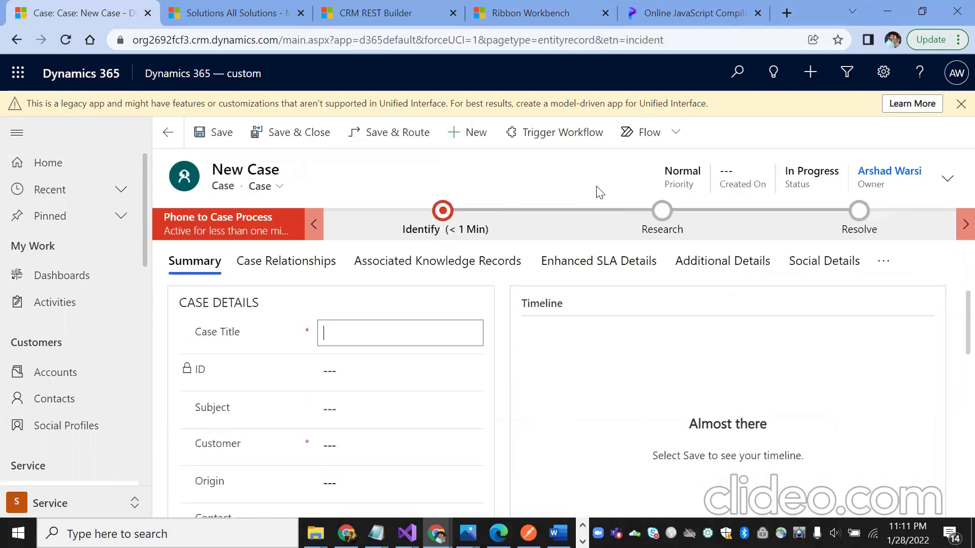
click(69, 40)
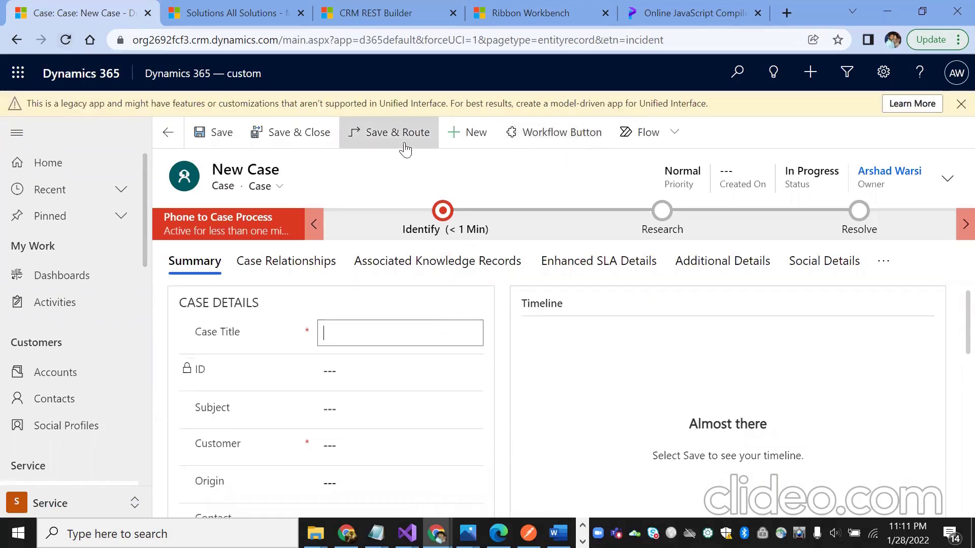
click(510, 24)
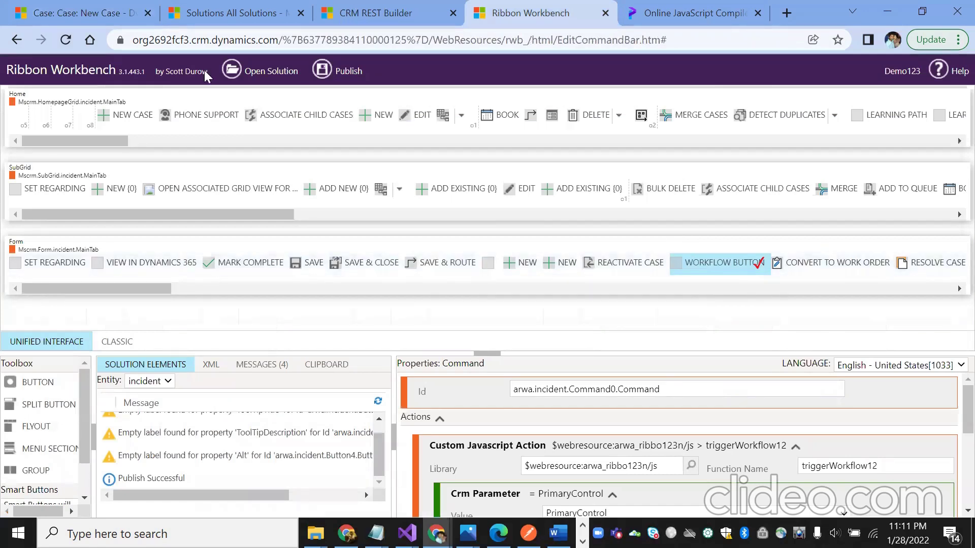
click(76, 13)
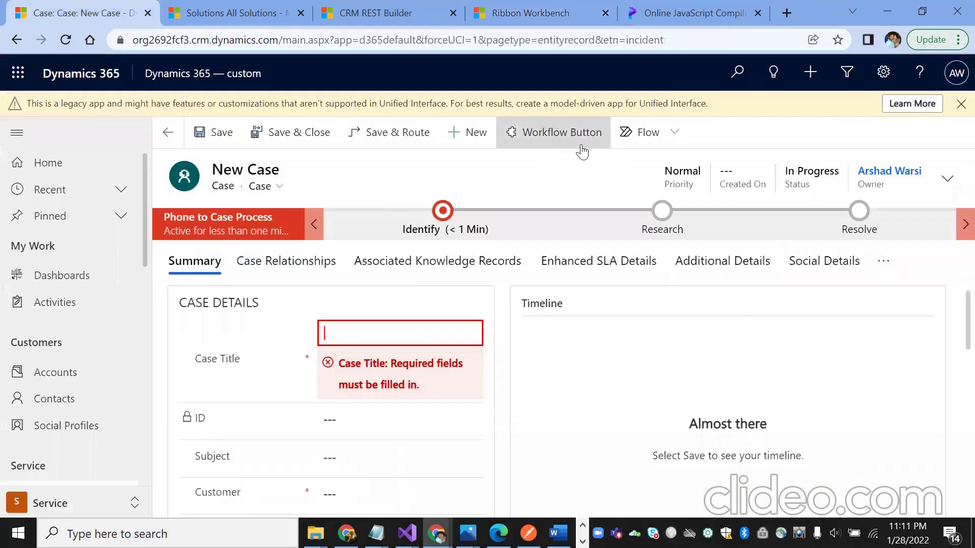
Enter tESLJKDKJISD456 as the new case's title and select A Datum Integration as its customer.
text(tES)
text(LKDKJISD456)
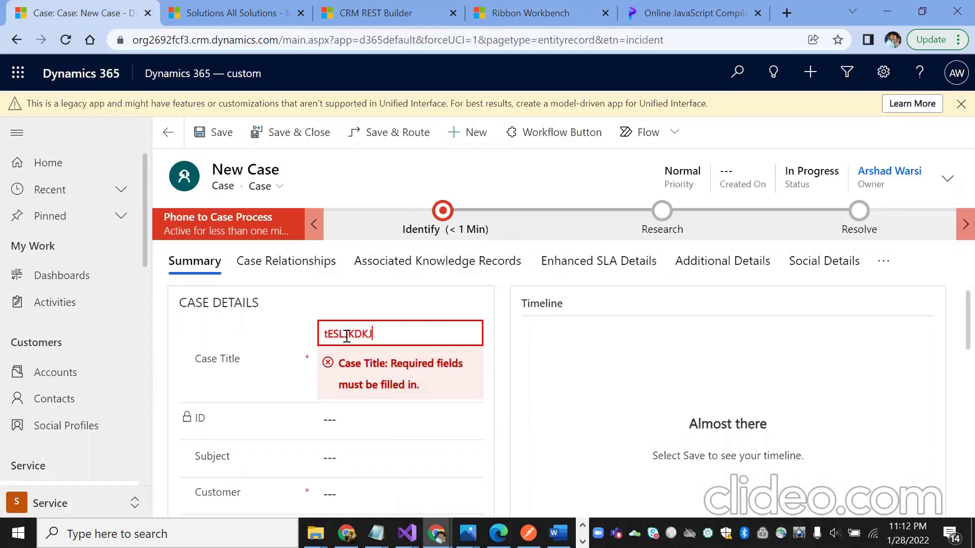
click(373, 495)
click(472, 445)
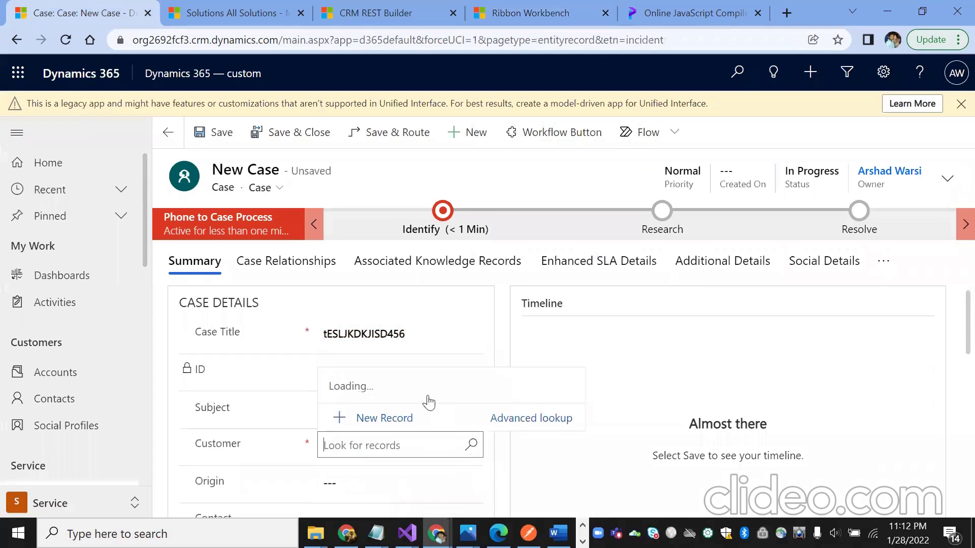
click(416, 339)
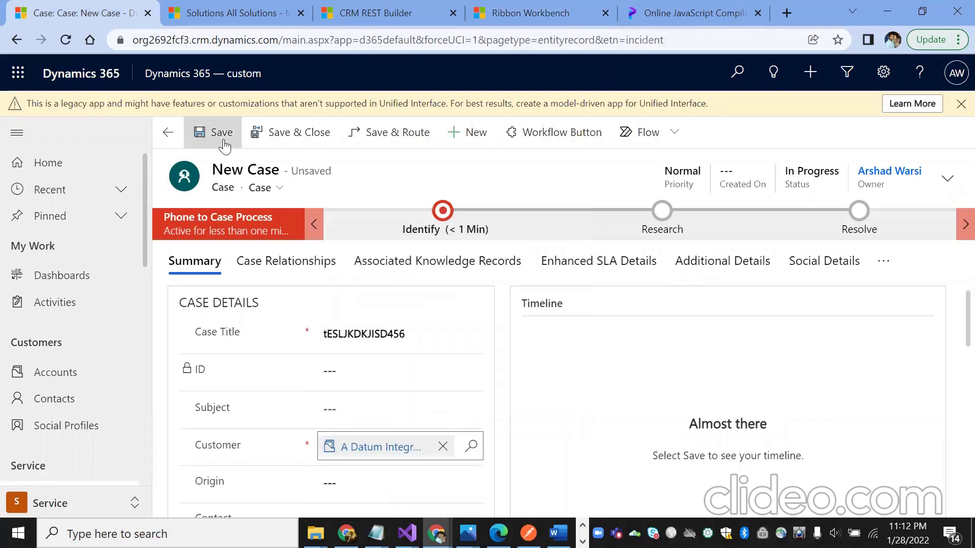
Save the new case, open its related background processes and refresh the list to check the workflow run.
click(222, 133)
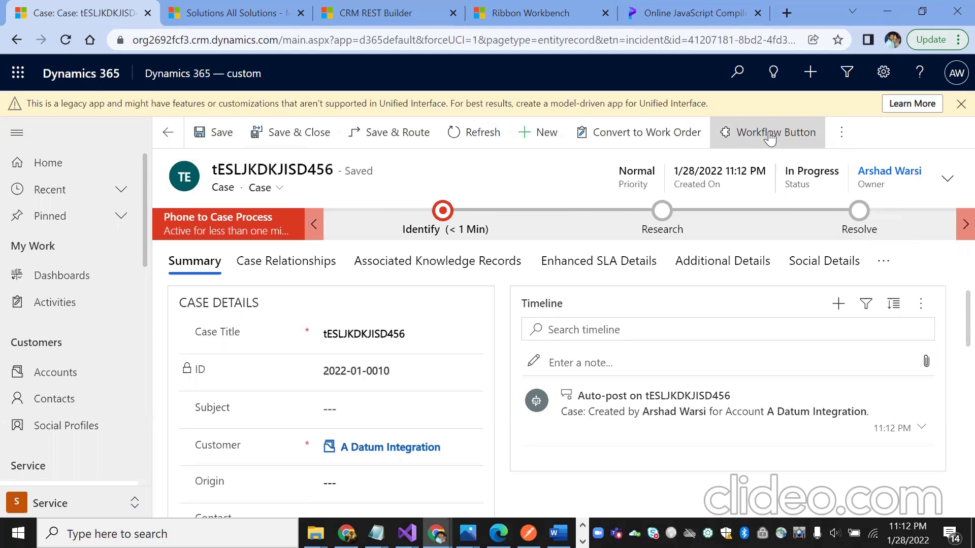
click(883, 261)
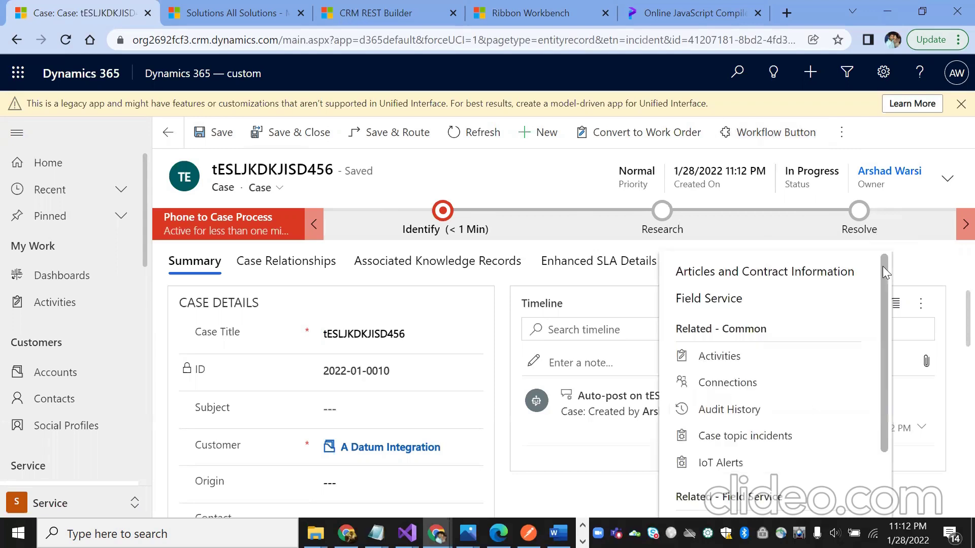
drag(884, 315, 884, 401)
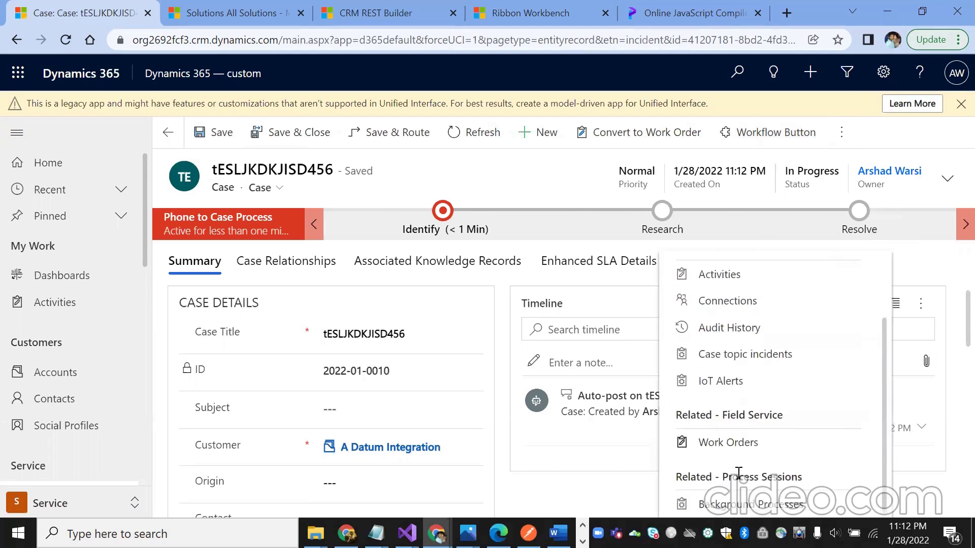
click(749, 507)
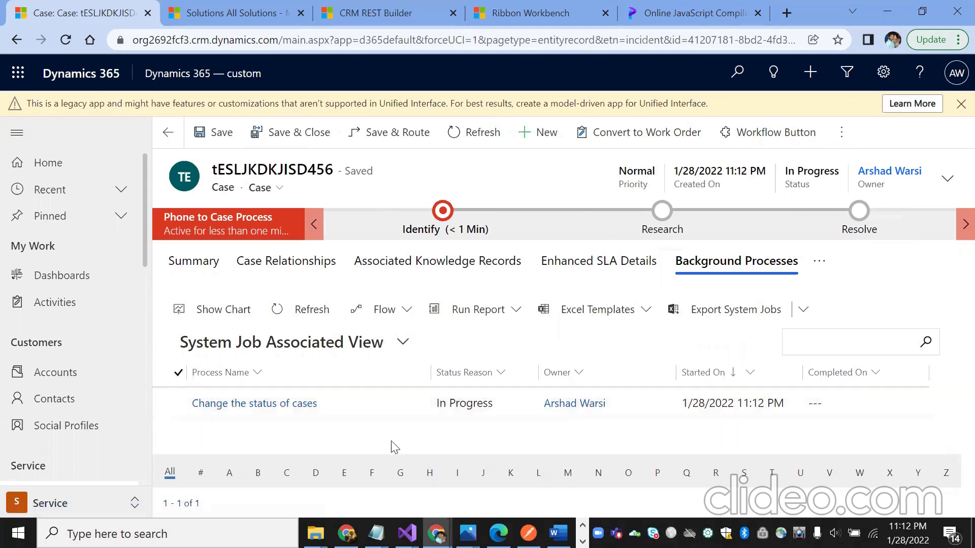
click(303, 318)
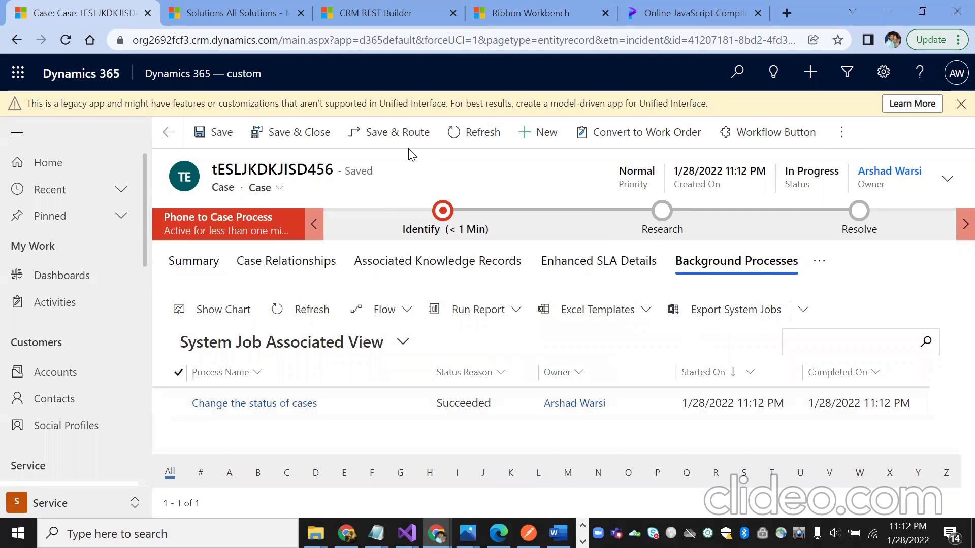
Refresh the tESLJKDKJISD456 case record and check the status in its header.
click(467, 146)
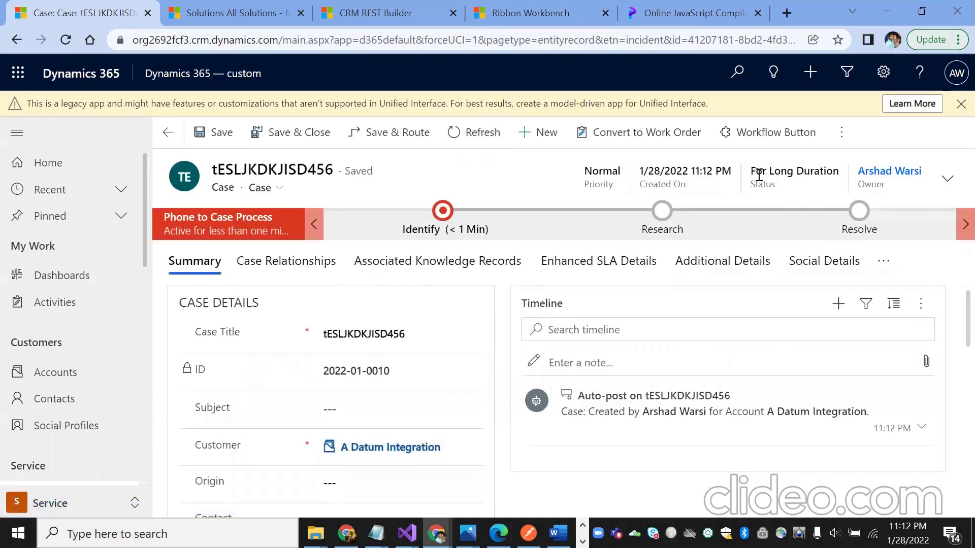
drag(749, 177, 842, 185)
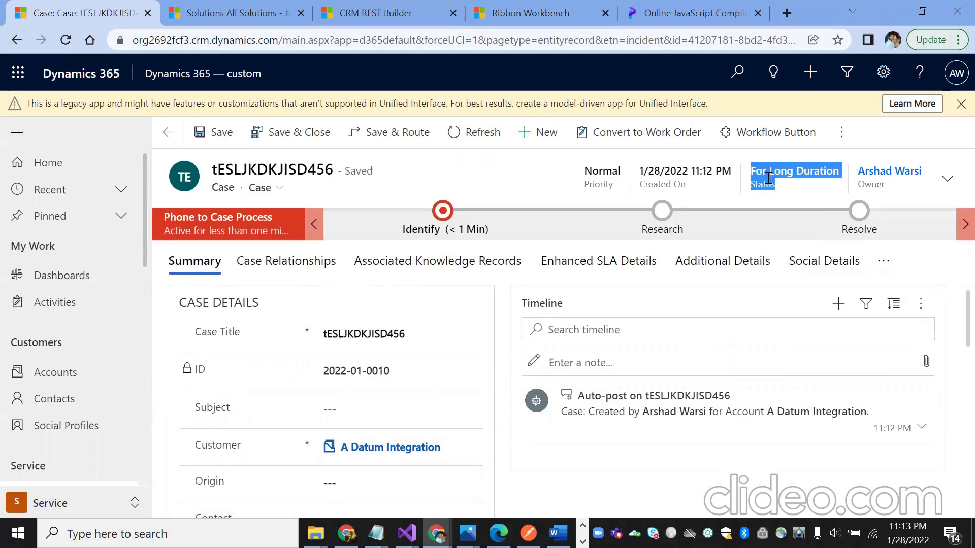
click(749, 173)
drag(750, 175, 783, 185)
click(783, 185)
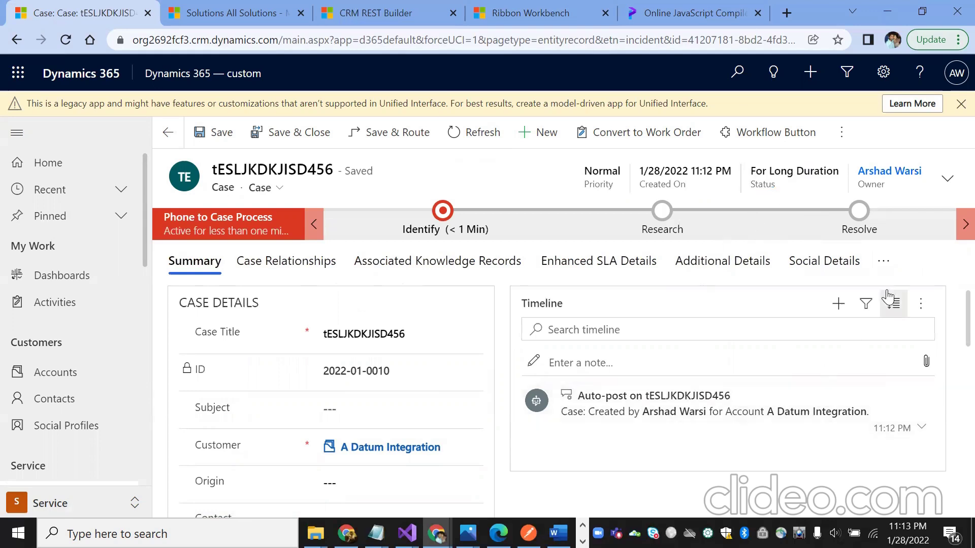
Recheck the case's background processes with a refreshed list and open the Change the status of cases job.
click(883, 260)
drag(866, 336, 867, 441)
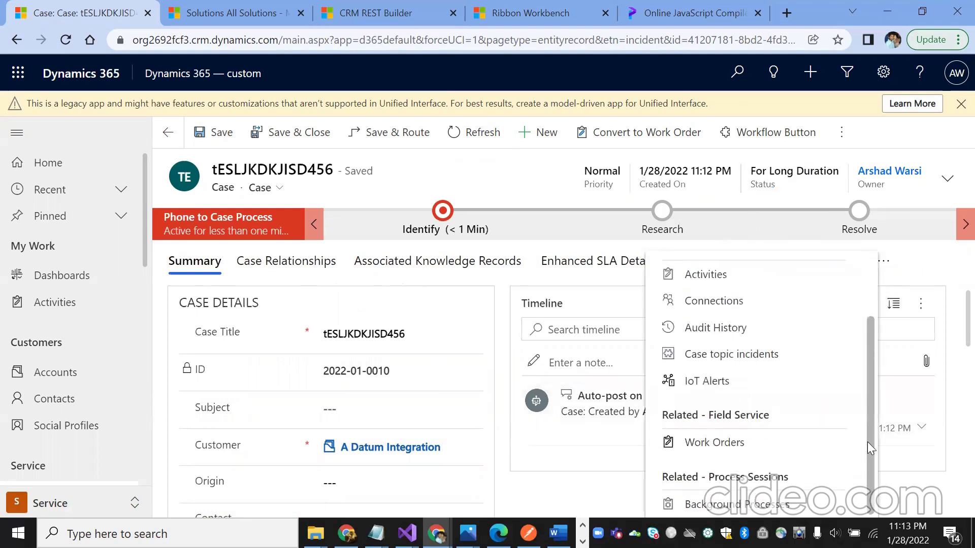
click(726, 503)
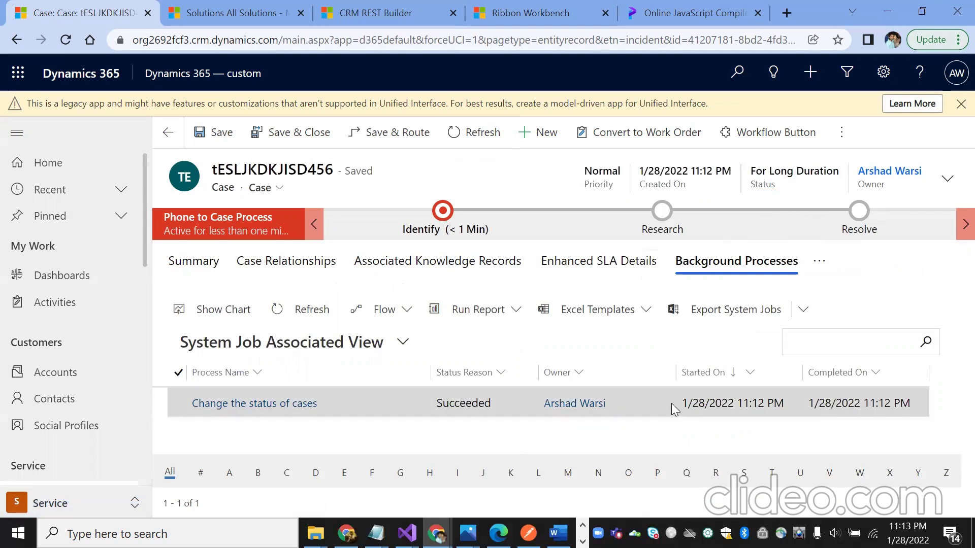
click(313, 320)
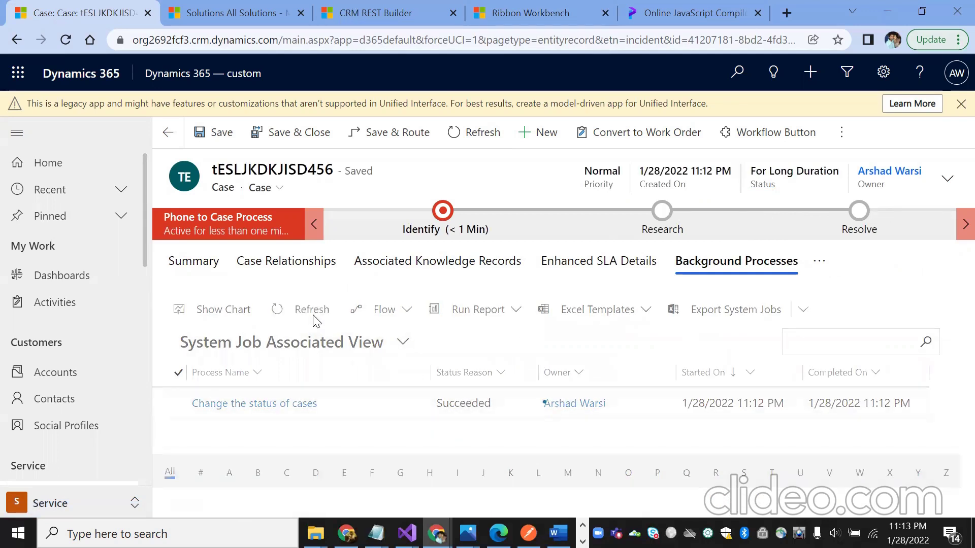
click(314, 320)
click(315, 321)
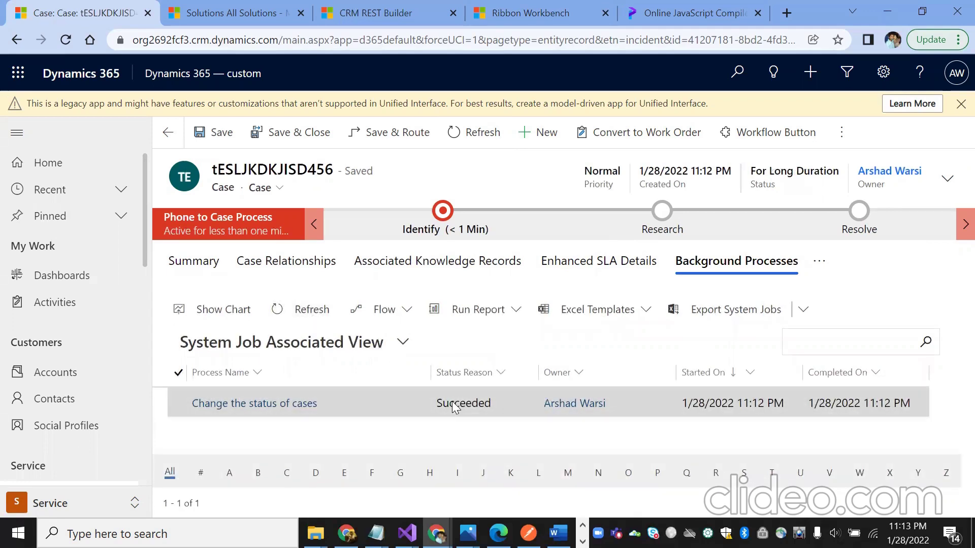
click(254, 405)
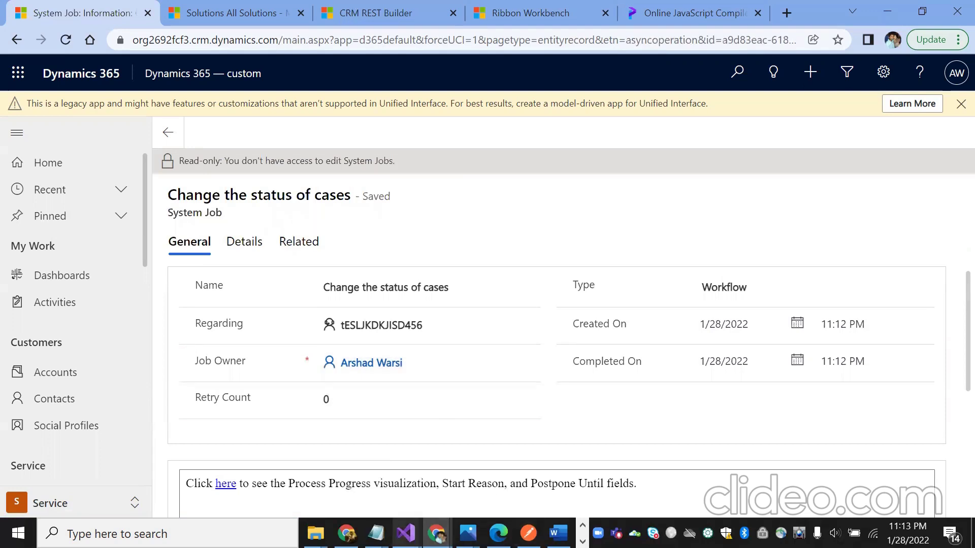
Review the Change the status workflow's properties and steps, then return from the system job to the case and reload it.
mouse_move(435, 533)
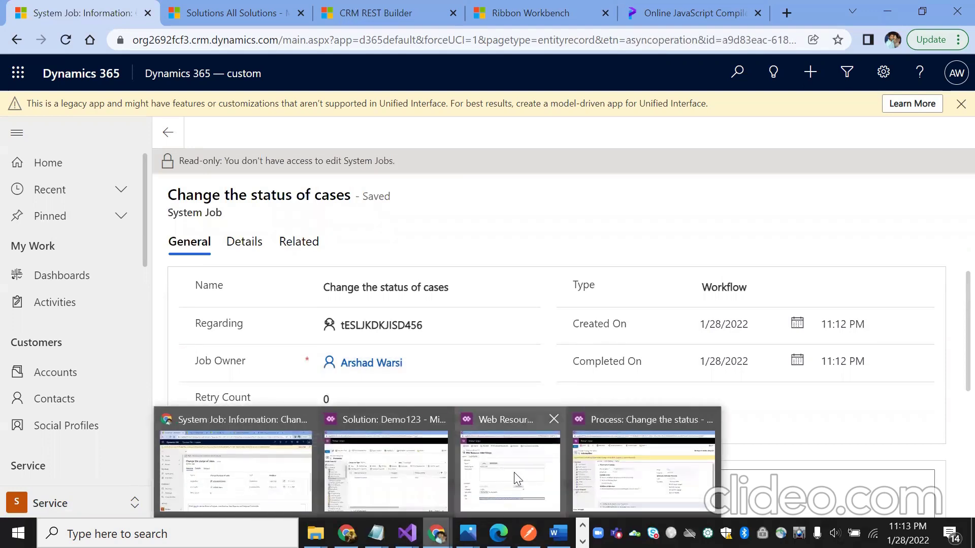
click(620, 478)
mouse_move(898, 336)
mouse_down()
mouse_move(894, 431)
mouse_move(885, 332)
mouse_up()
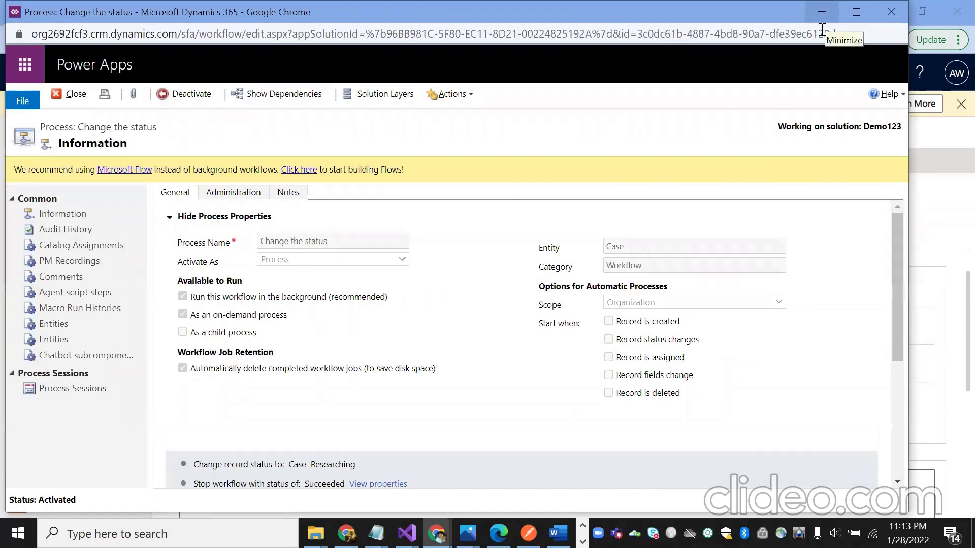
click(822, 24)
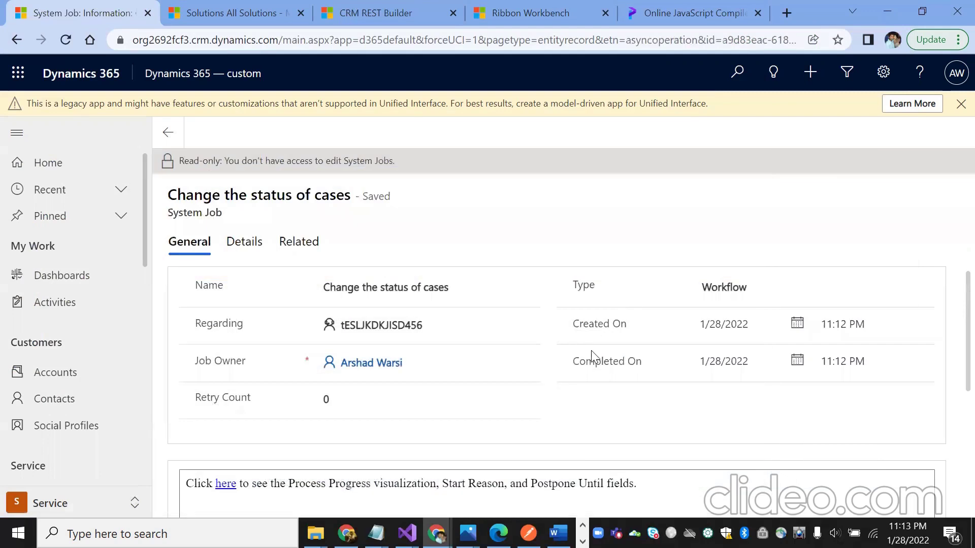
click(168, 132)
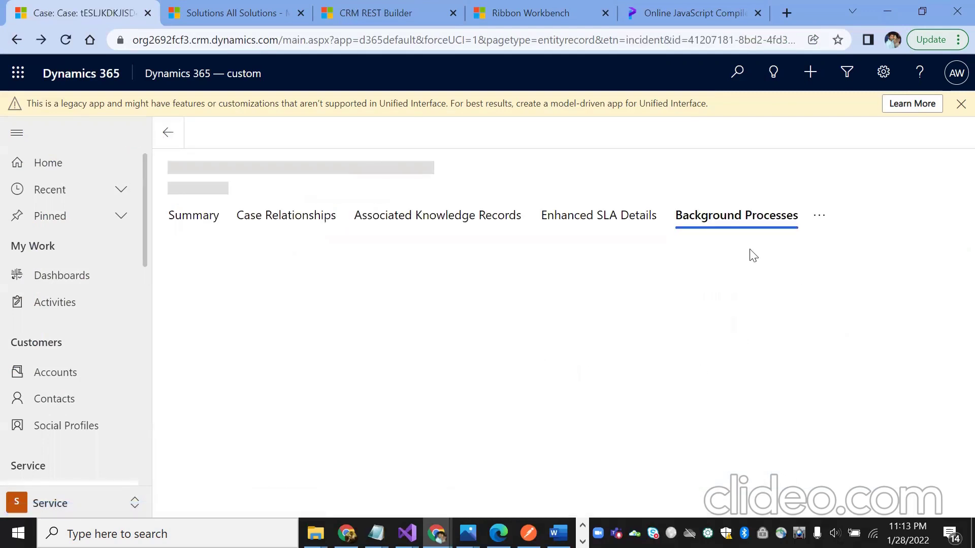
click(66, 42)
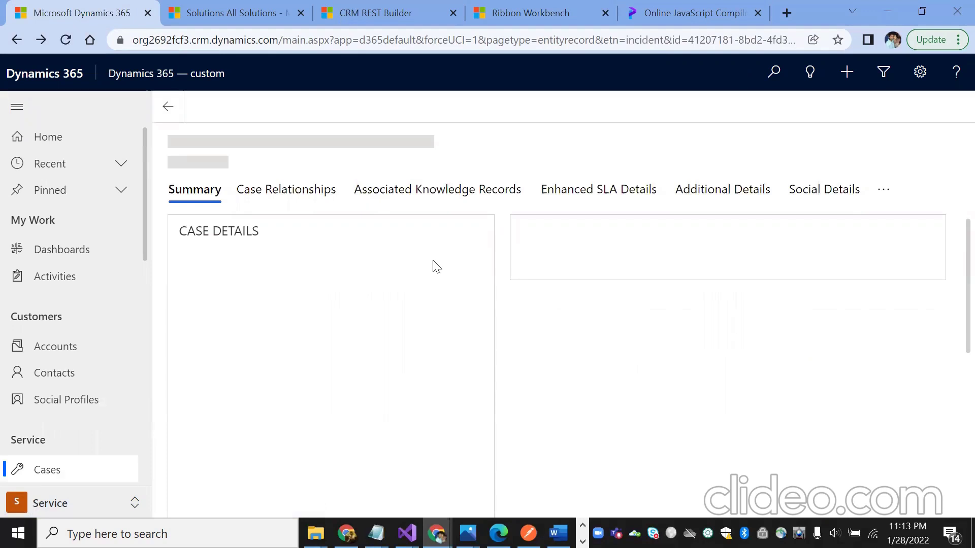
Look over the Change the status workflow definition once more and close its window.
mouse_move(436, 533)
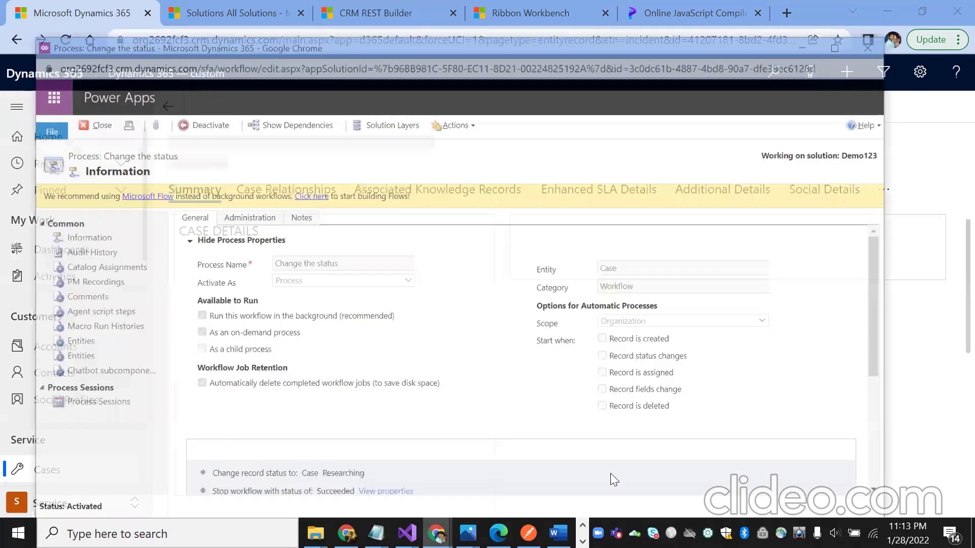
click(610, 473)
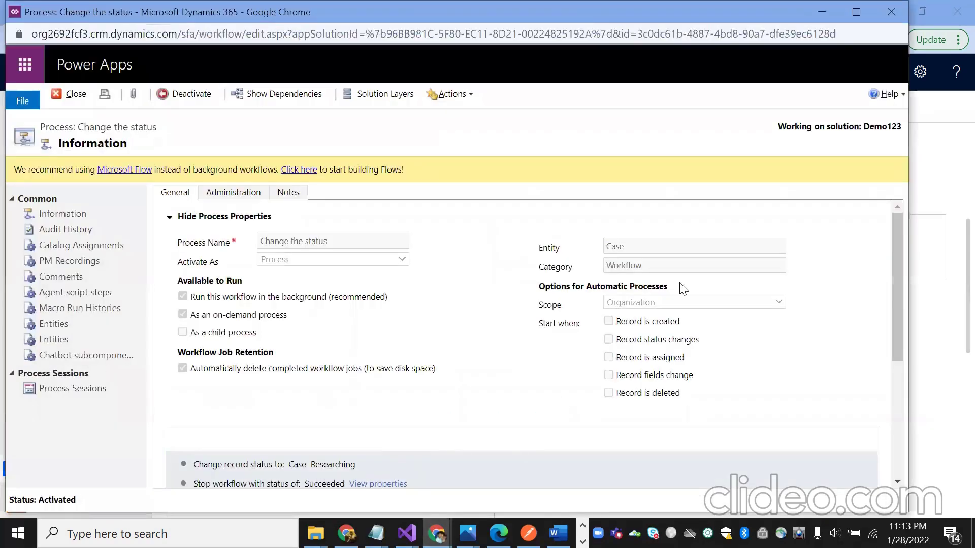
drag(896, 295, 882, 235)
click(890, 16)
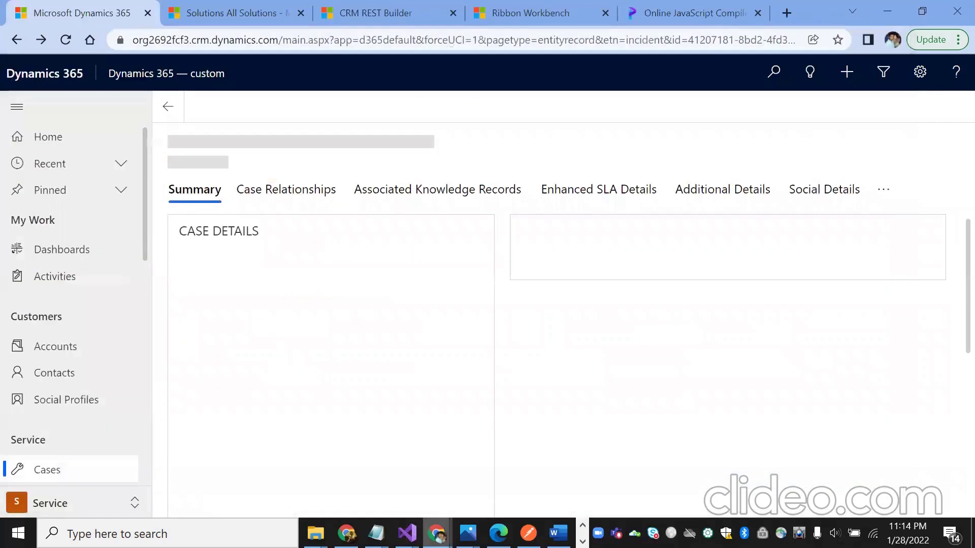
Open the Change the status workflow from the Demo123 solution's processes and copy its ID from the page address.
mouse_move(436, 532)
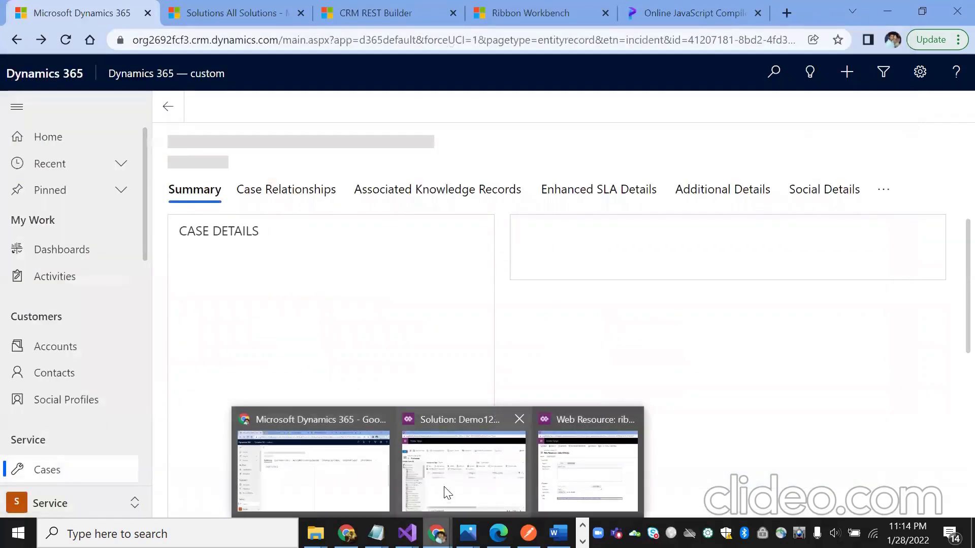
click(465, 488)
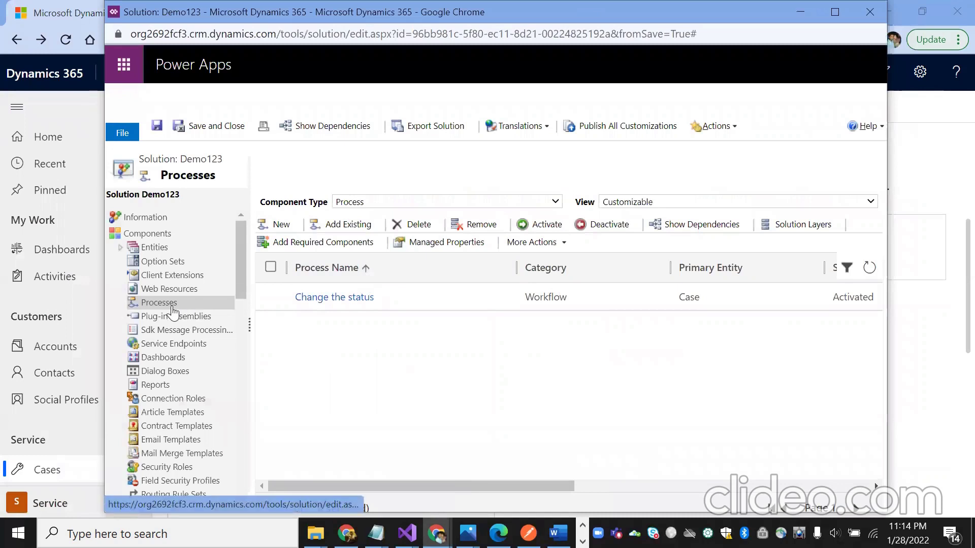
click(337, 299)
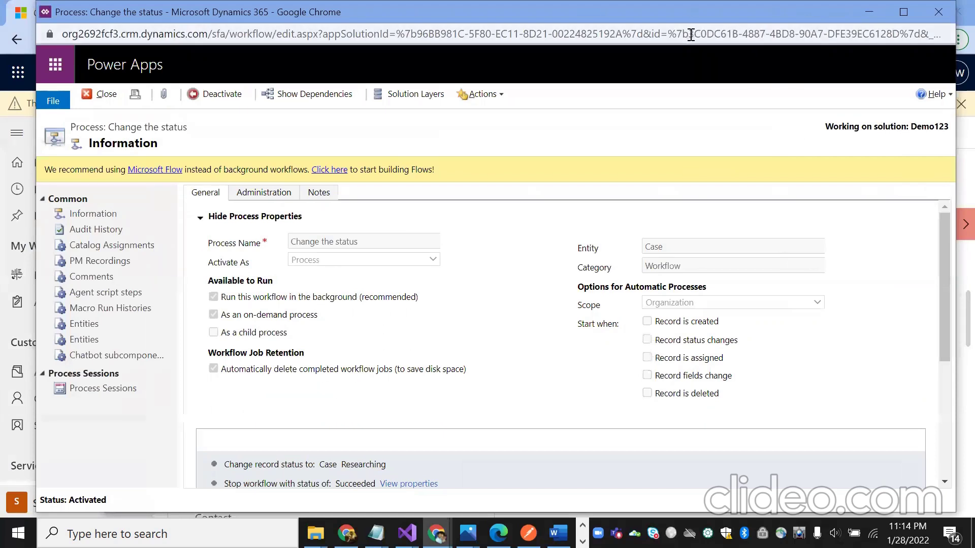
drag(690, 34, 896, 38)
key(ctrl+c)
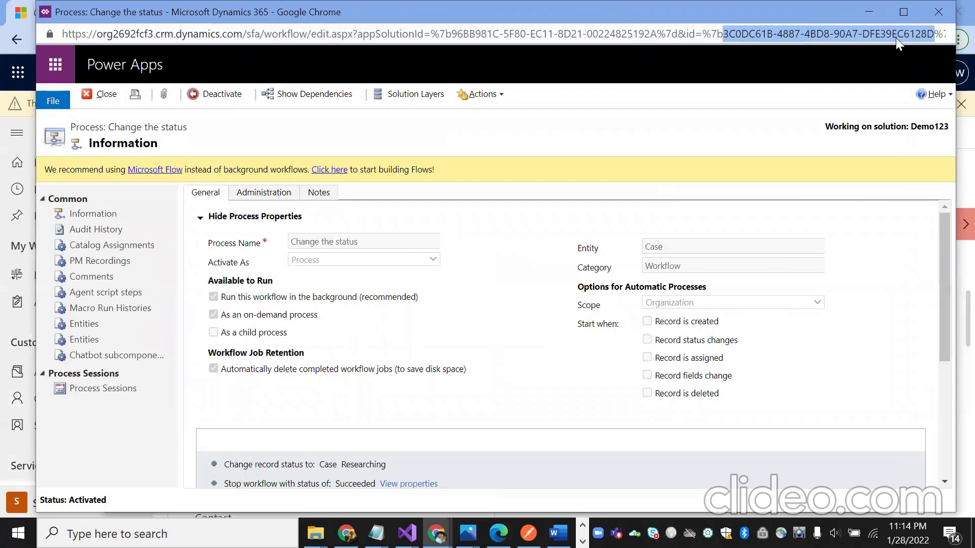
In CRM REST Builder, replace the Id To Target of the ExecuteWorkflow action with the copied ID 3C0DC61B-4887-4BD8-90A7-DFE39EC6128D.
key(alt+Tab)
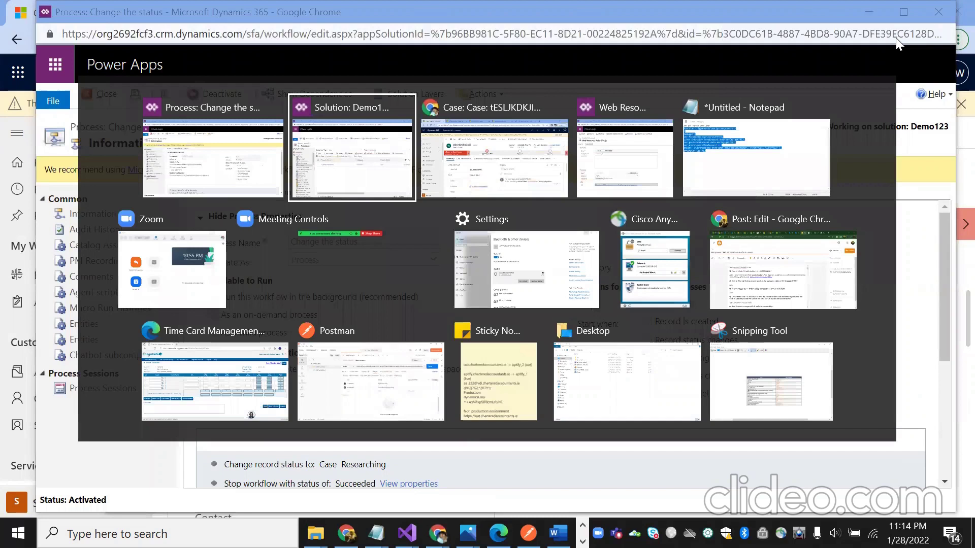
key(alt+Tab)
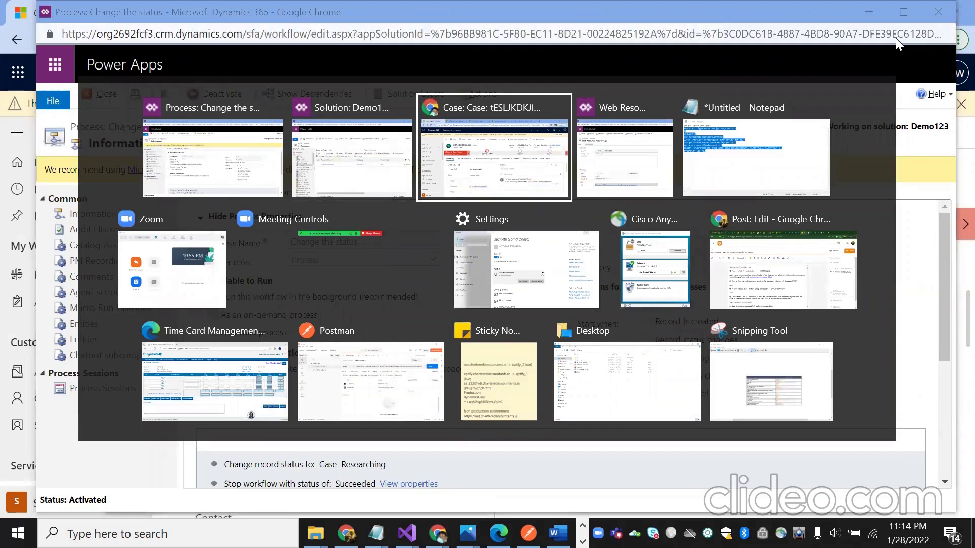
click(391, 12)
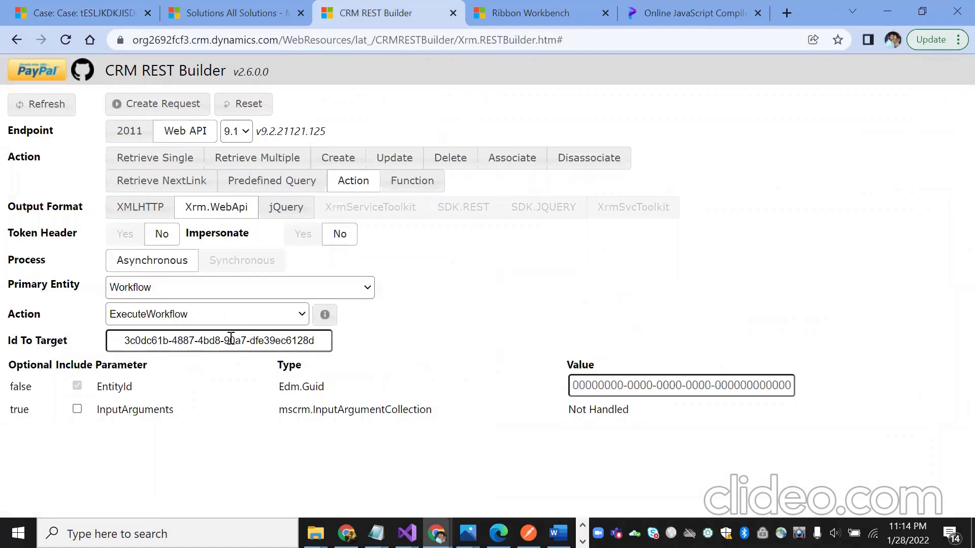
drag(319, 341, 95, 346)
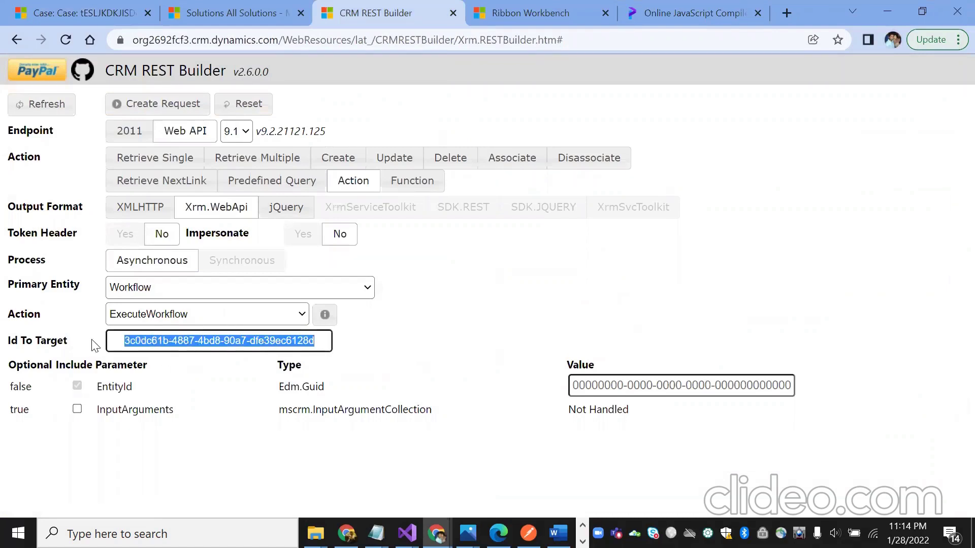
key(ctrl+v)
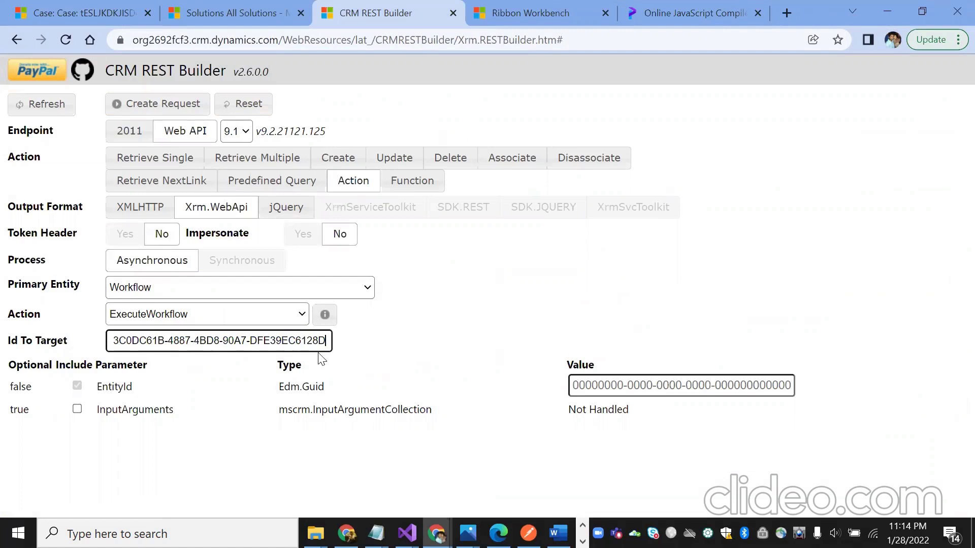
Return to Dynamics 365, open and reload the My Active Cases list, and start a new case.
click(114, 11)
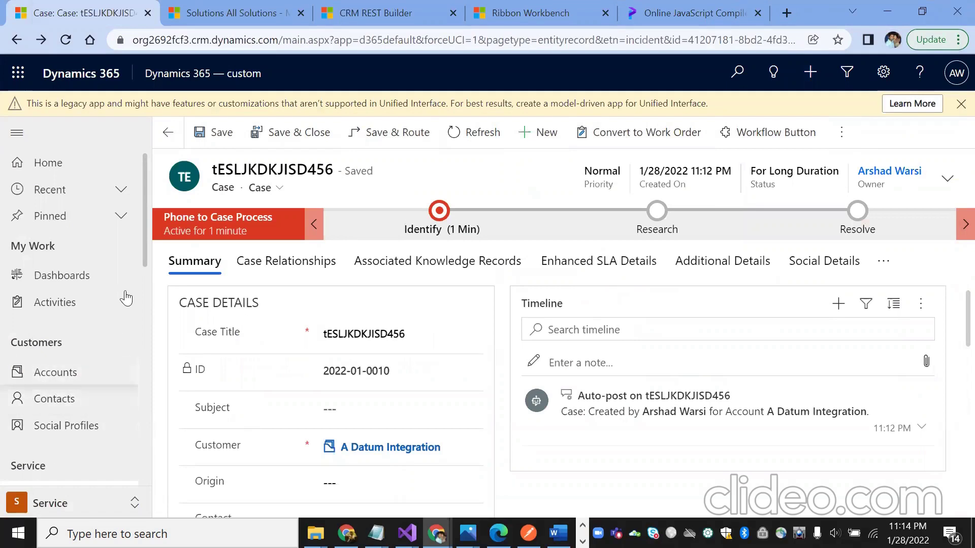
drag(145, 248, 146, 310)
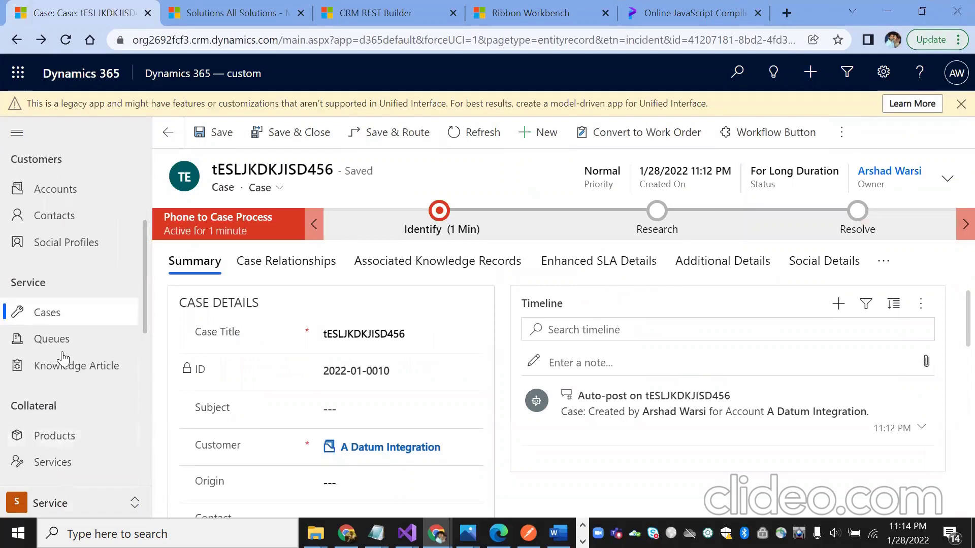
click(49, 315)
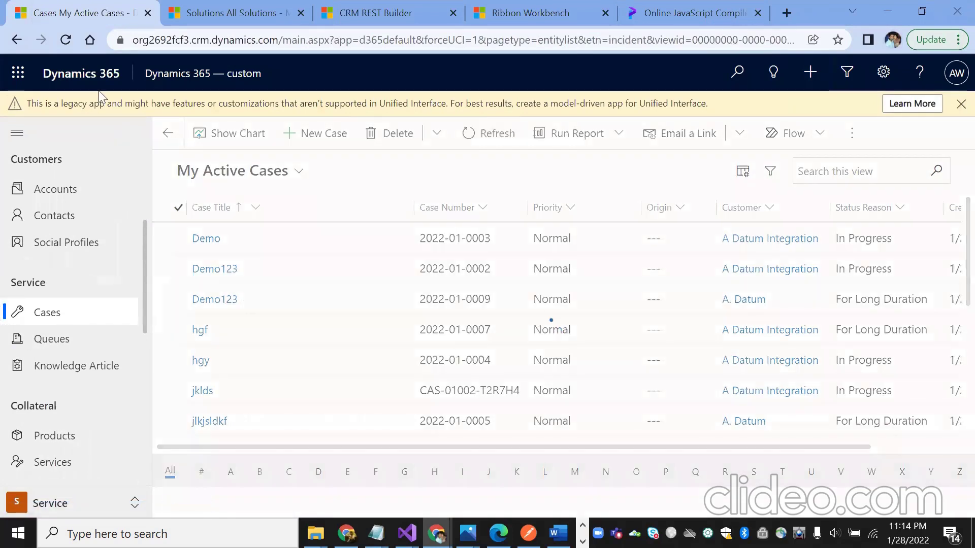
click(64, 41)
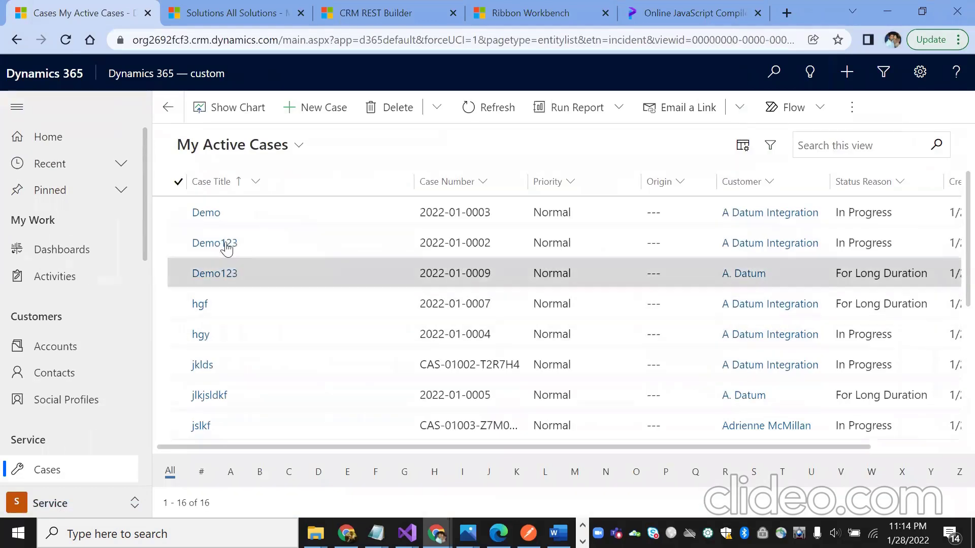
click(313, 121)
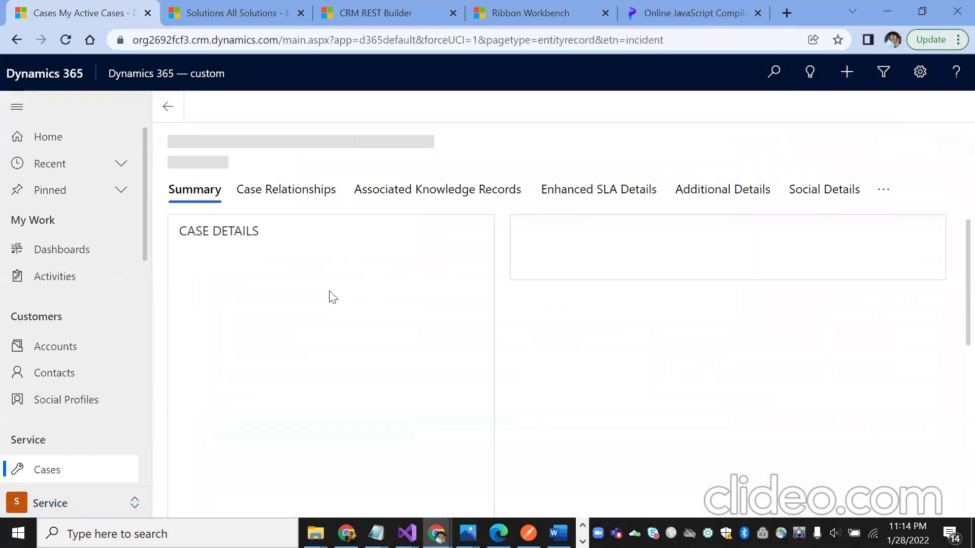
Title the new case dELLLNDLS, choose A Datum Integration as its customer, and save it.
click(360, 259)
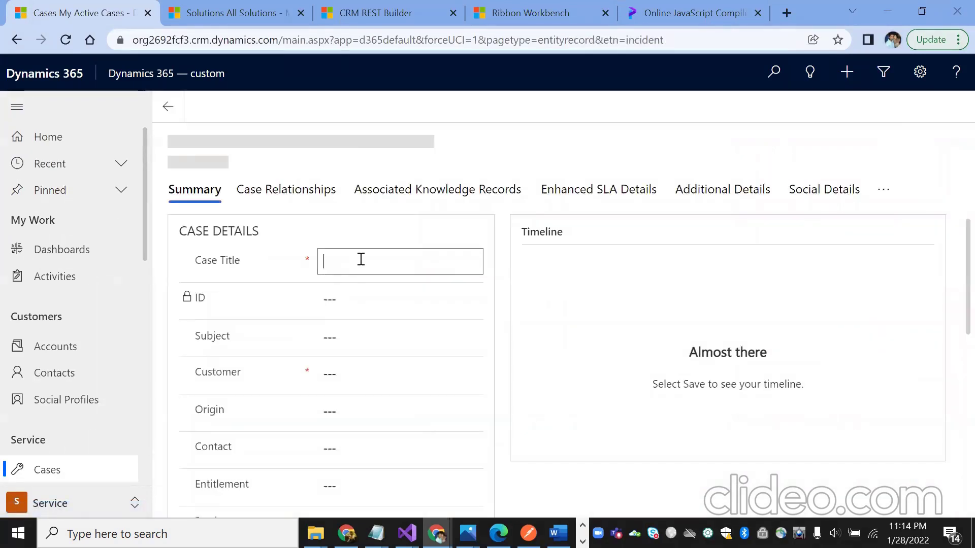
text(dELLLNDLS)
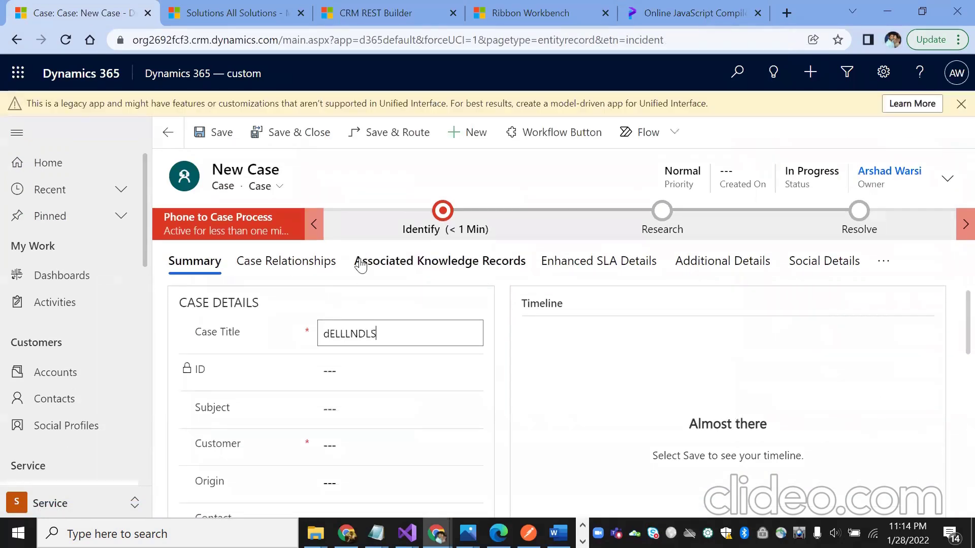
click(374, 445)
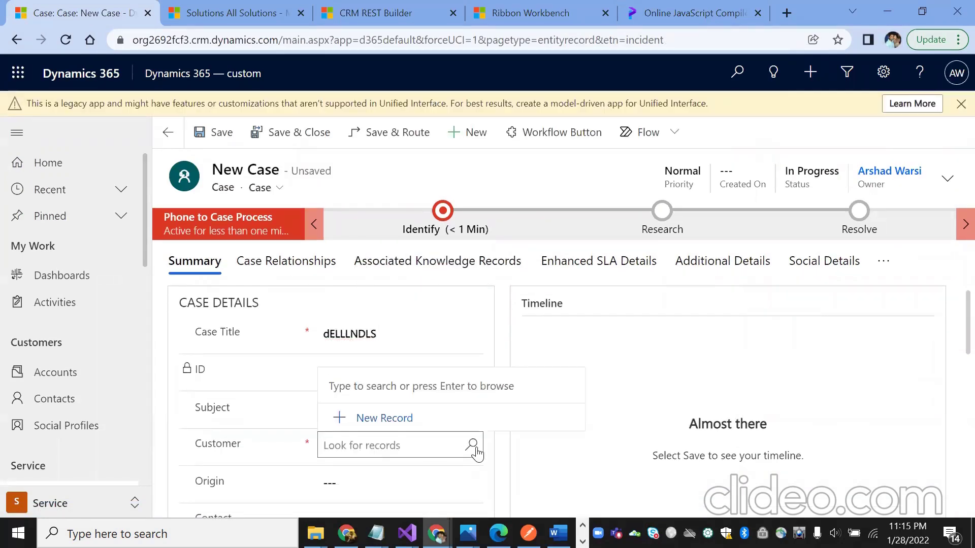
click(474, 447)
click(450, 341)
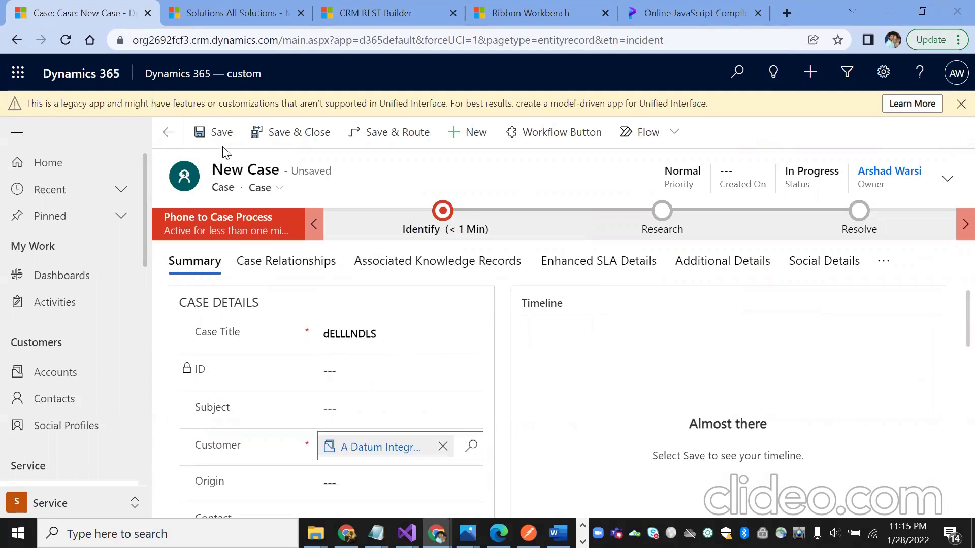
click(216, 133)
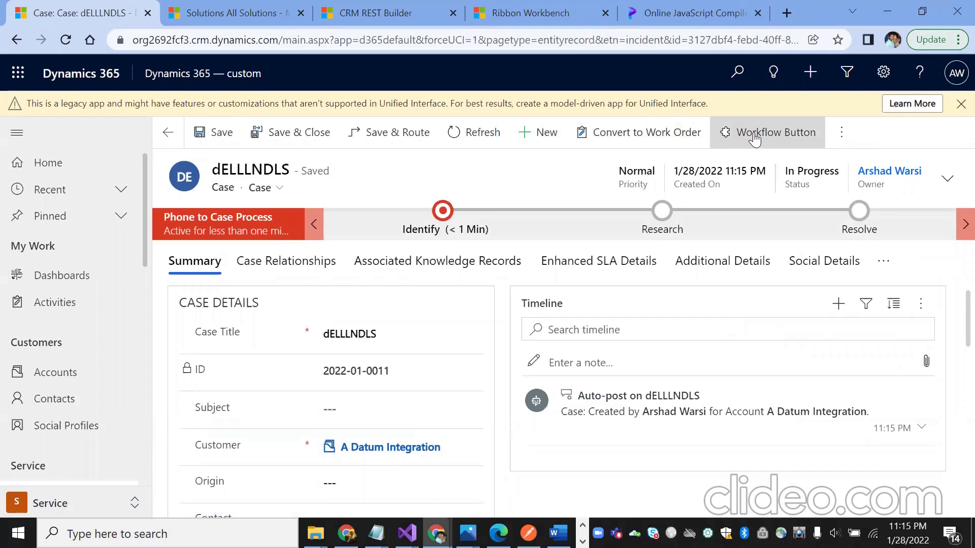
Open the dELLLNDLS case's related background processes, refresh the list to check the workflow jobs, and refresh the case.
click(883, 262)
scroll(870, 347, down, 2)
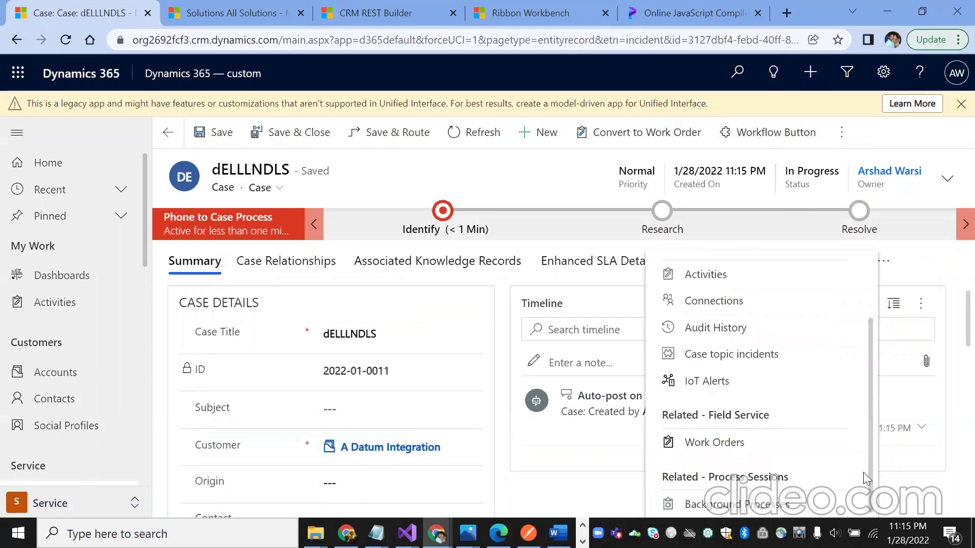
click(710, 501)
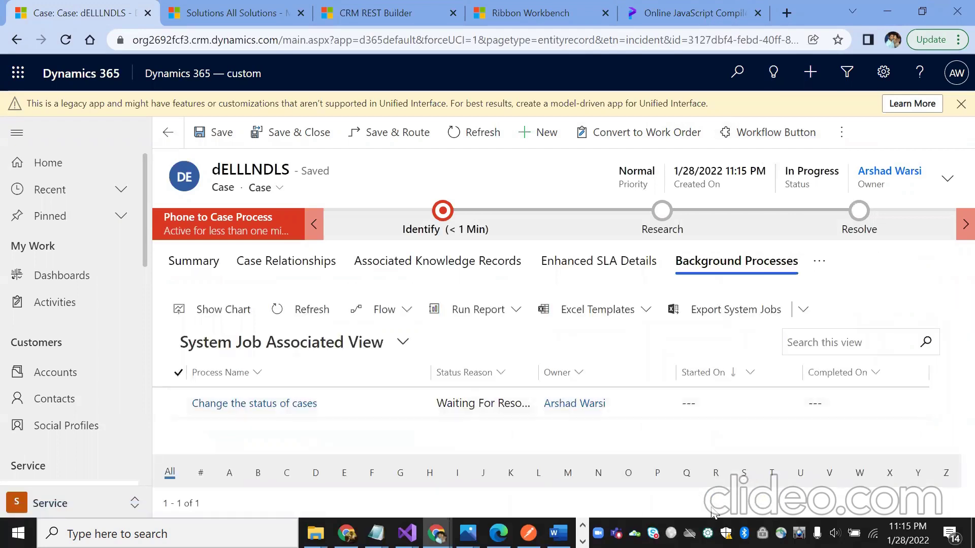
click(302, 319)
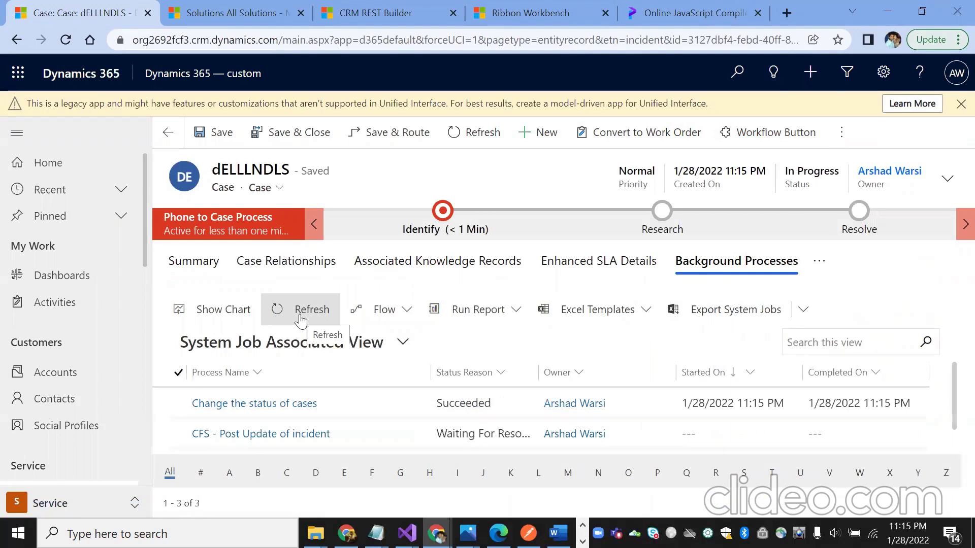
click(301, 318)
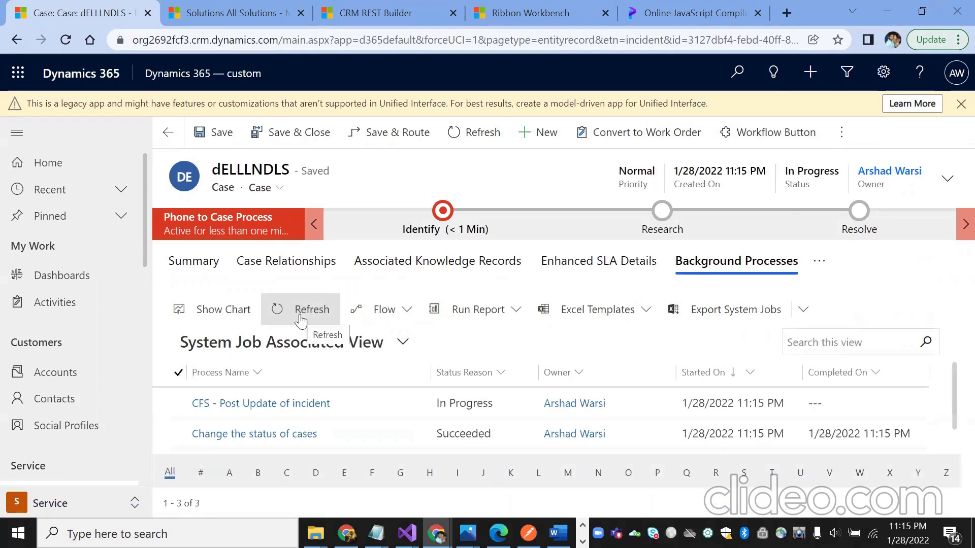
click(300, 317)
click(301, 320)
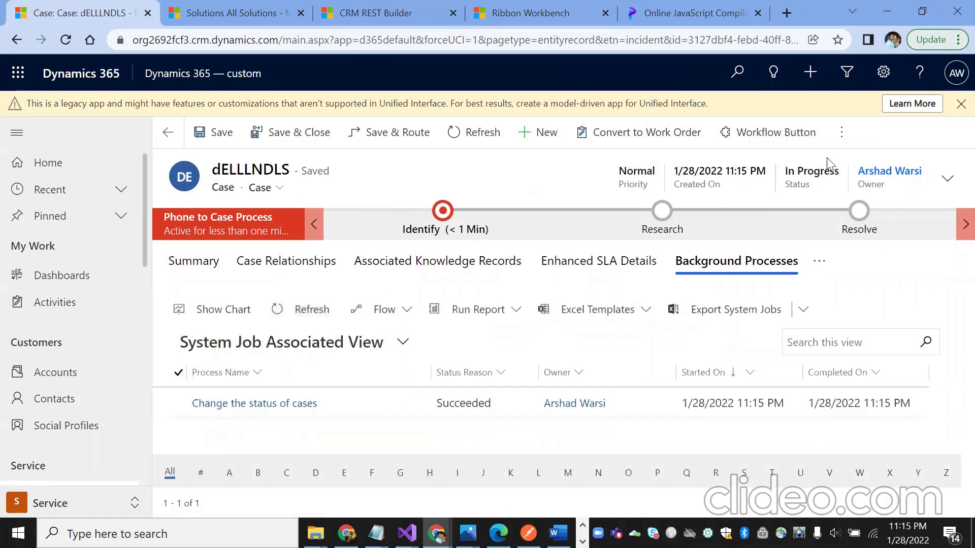
click(460, 136)
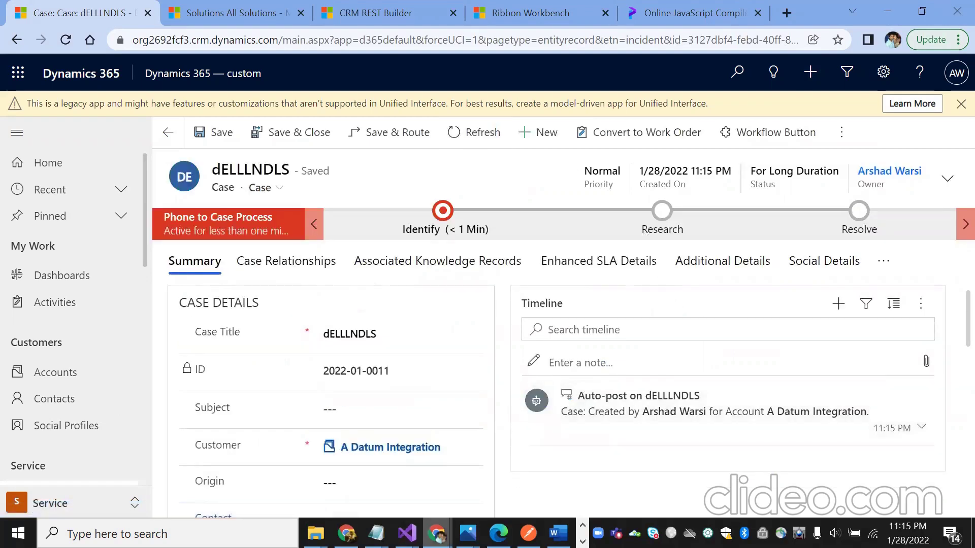
mouse_move(436, 533)
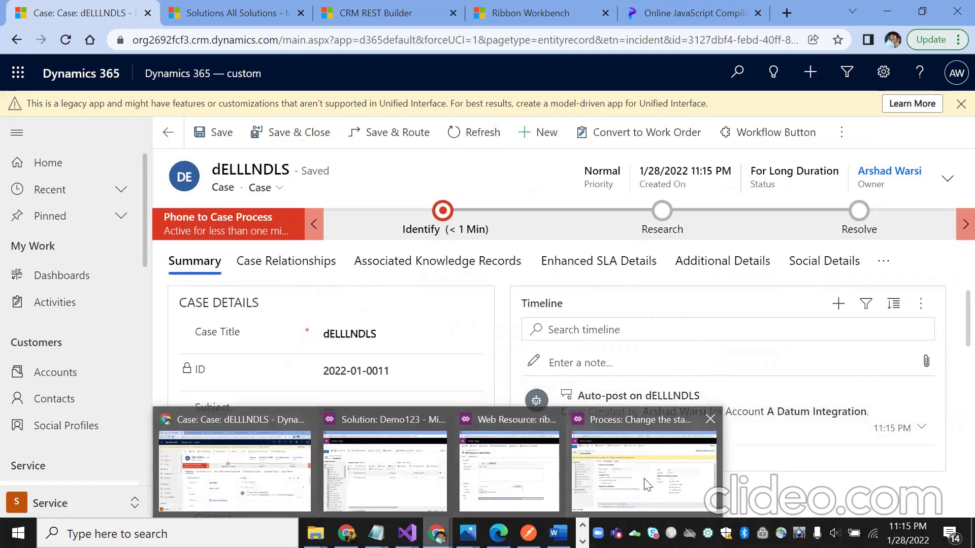
click(224, 474)
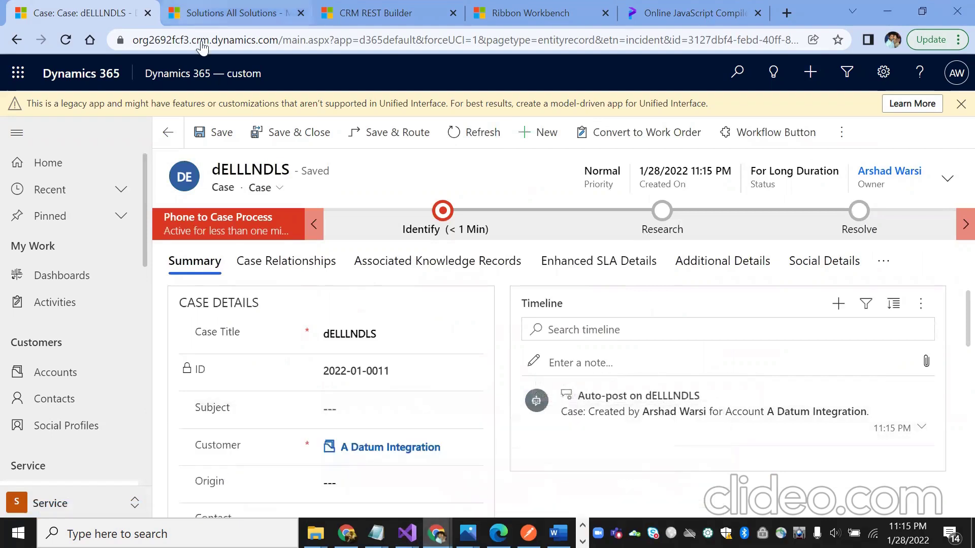
click(213, 13)
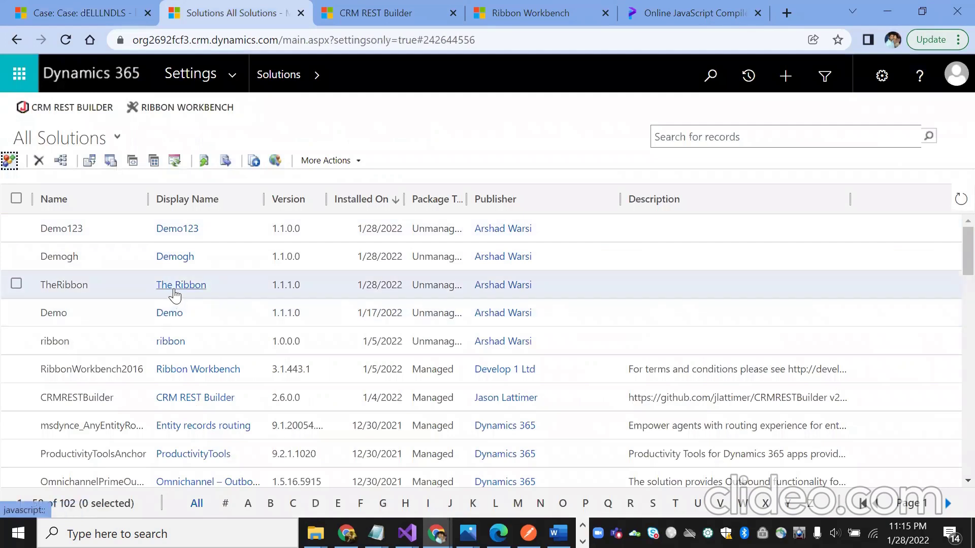
click(176, 288)
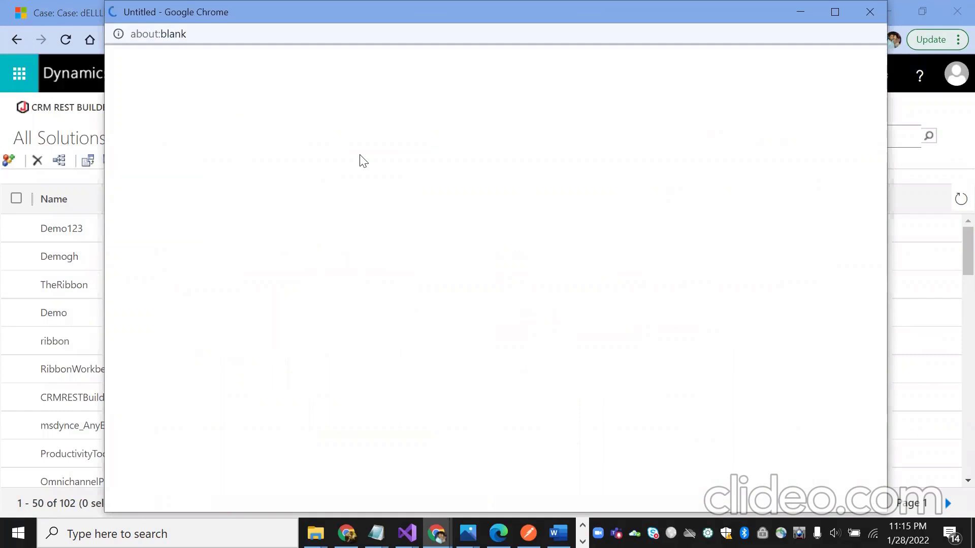
click(792, 21)
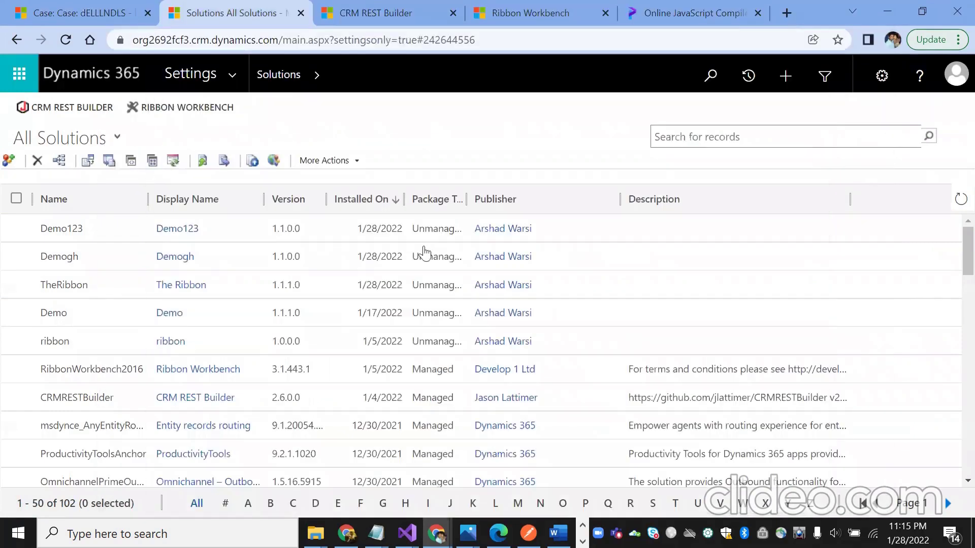
In the ribbo123n/js web resource script, replace the executeWorkflowRequest entity id with 3C0DC61B-4887-4BD8-90A7-DFE39EC6128D and save the web resource.
click(347, 23)
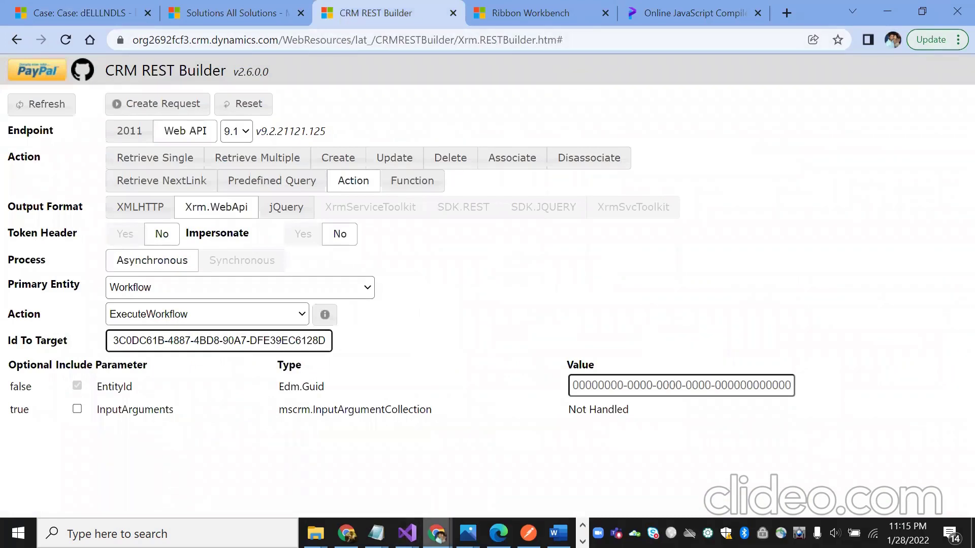
mouse_move(437, 533)
click(441, 462)
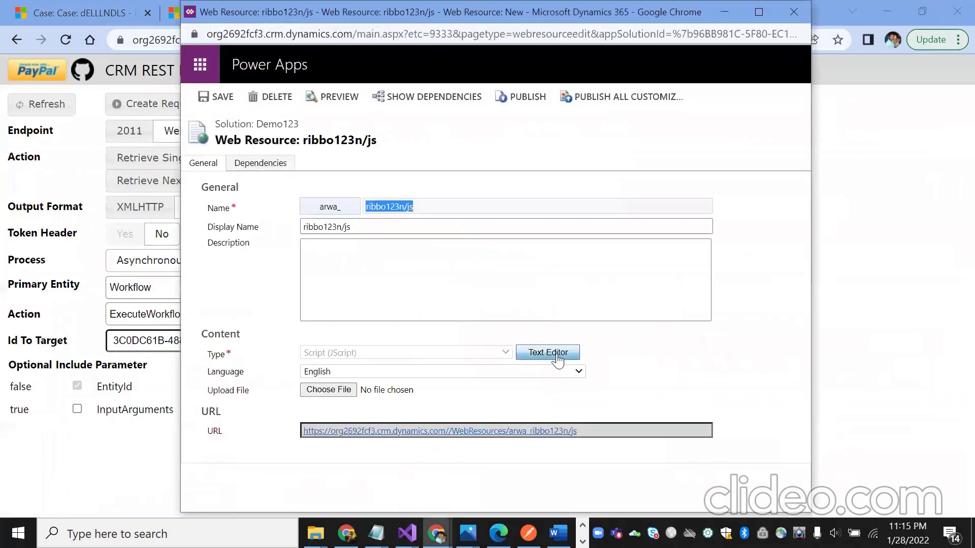
click(556, 354)
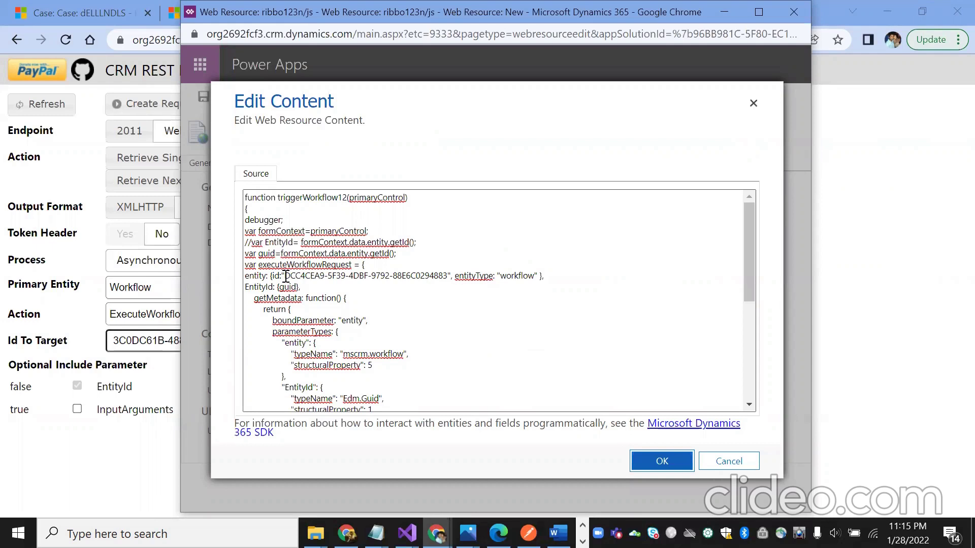
drag(286, 277, 365, 268)
drag(404, 286, 448, 278)
text(3C0DC61B-4887-4BD8-90A7-DFE39EC6128D)
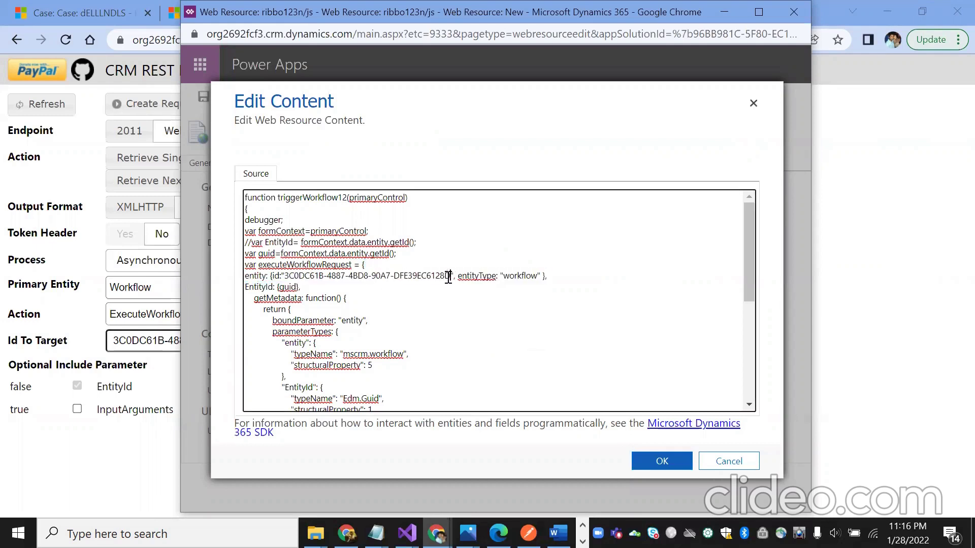
click(662, 460)
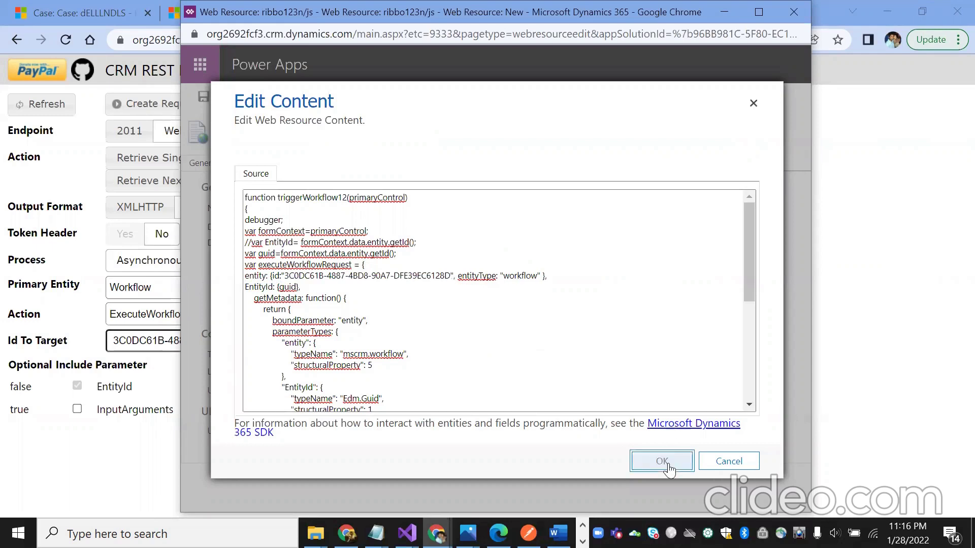
click(213, 97)
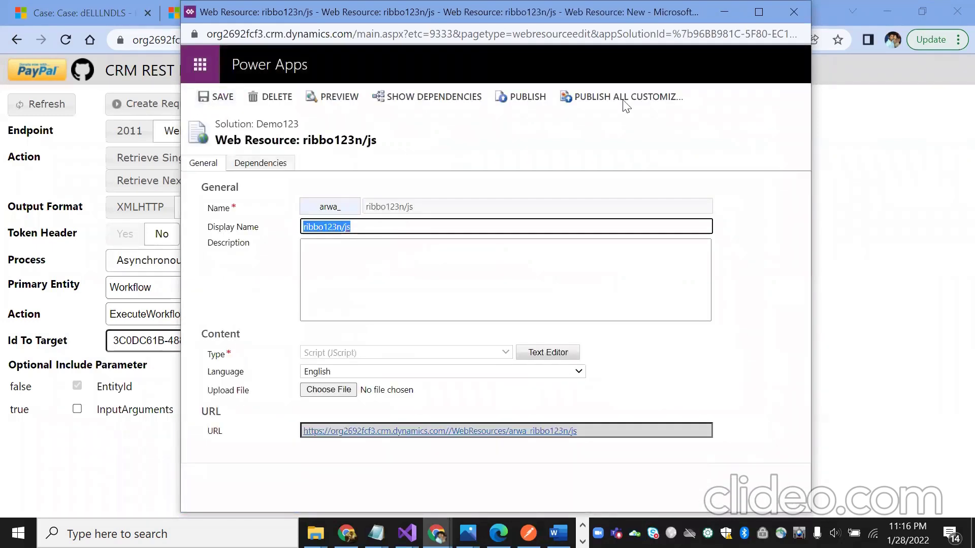
click(725, 12)
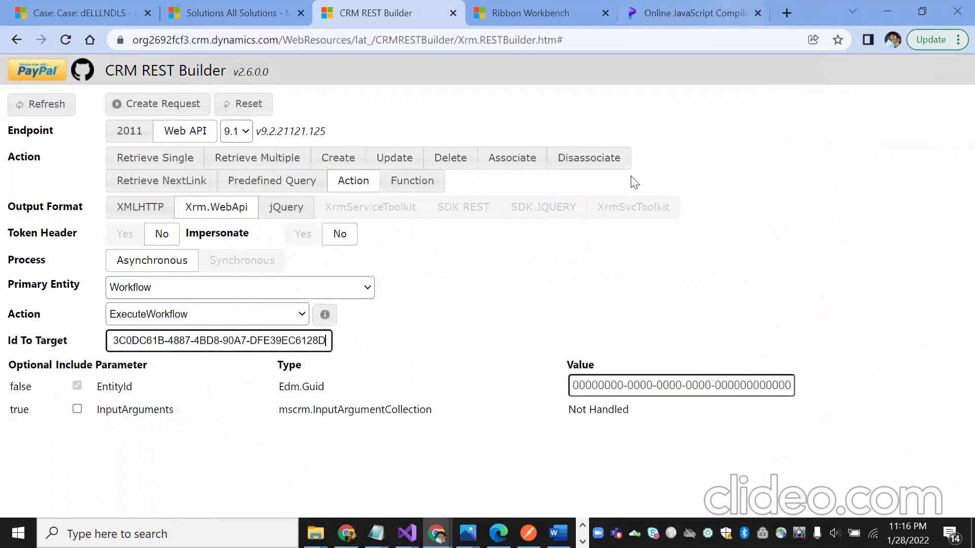
Return to the dELLLNDLS case and refresh its record.
click(232, 22)
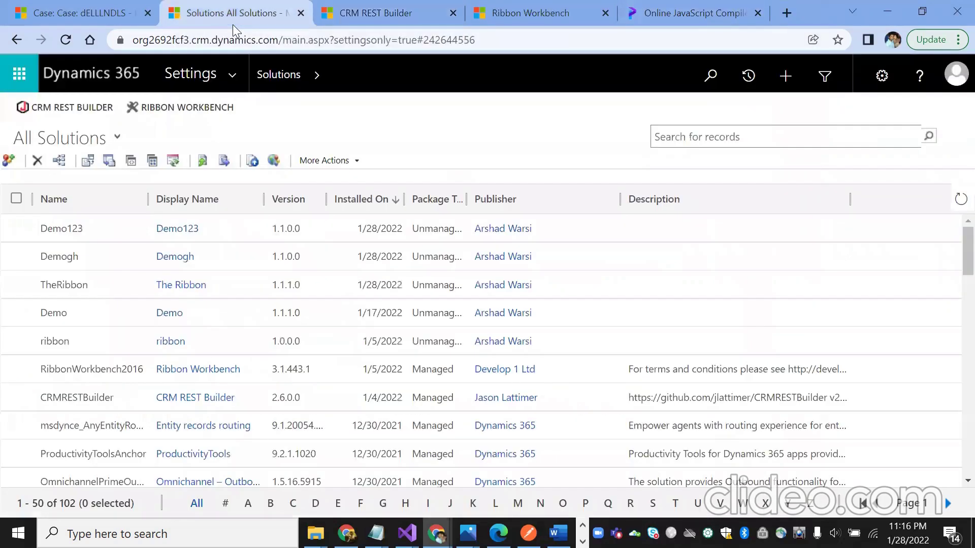
click(67, 11)
click(473, 132)
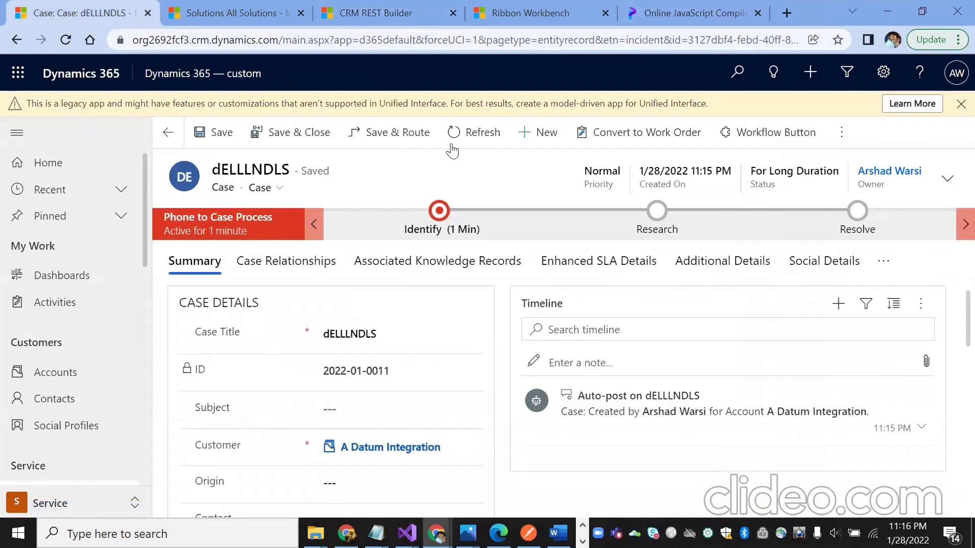
Switch to Ribbon Workbench and publish the Demo123 solution's command bar customizations.
click(536, 25)
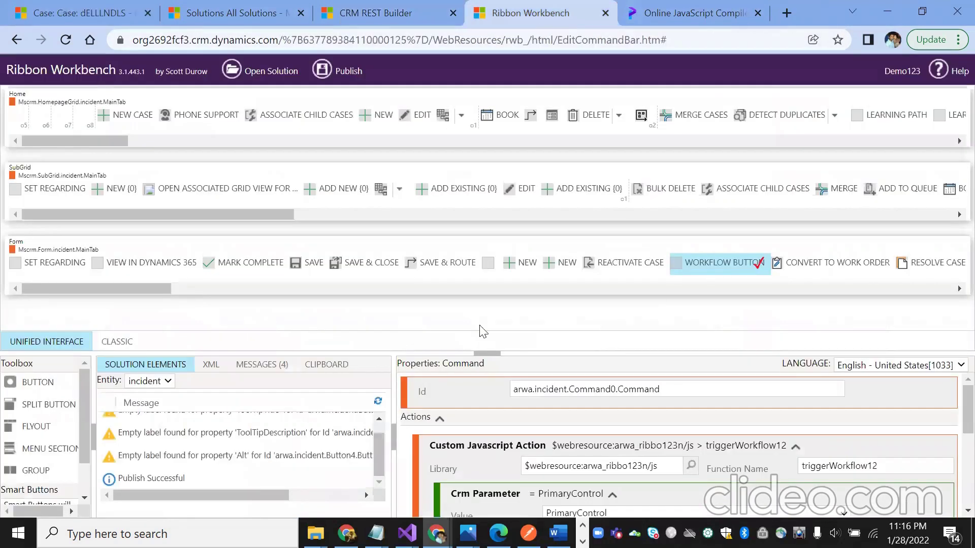
click(337, 74)
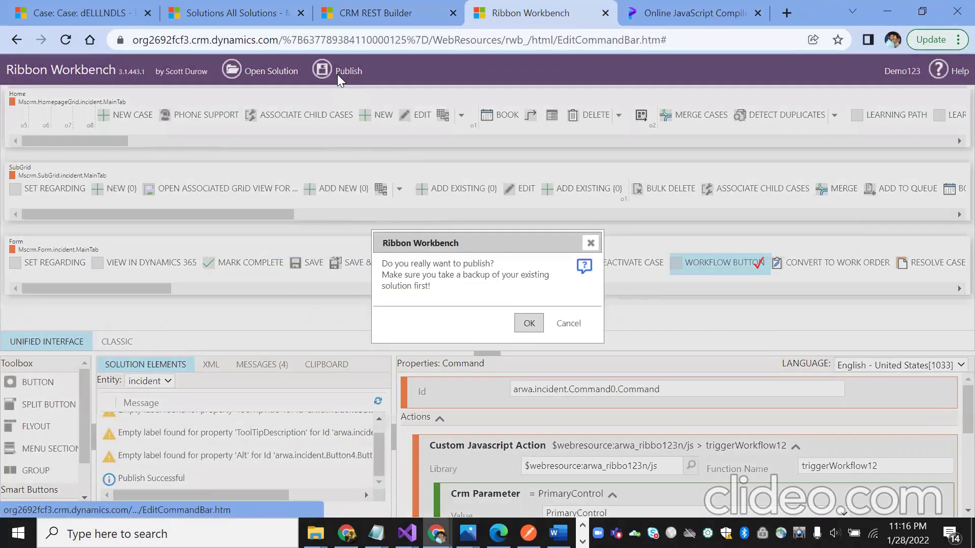
click(533, 326)
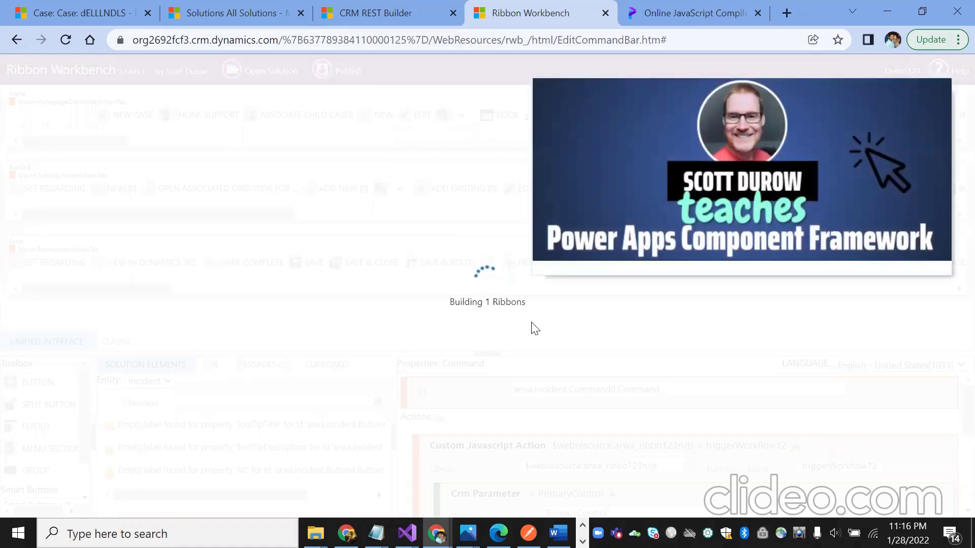
Examine the Status value in the dELLLNDLS case header, check the publishing progress in Ribbon Workbench, and return to the case.
click(96, 8)
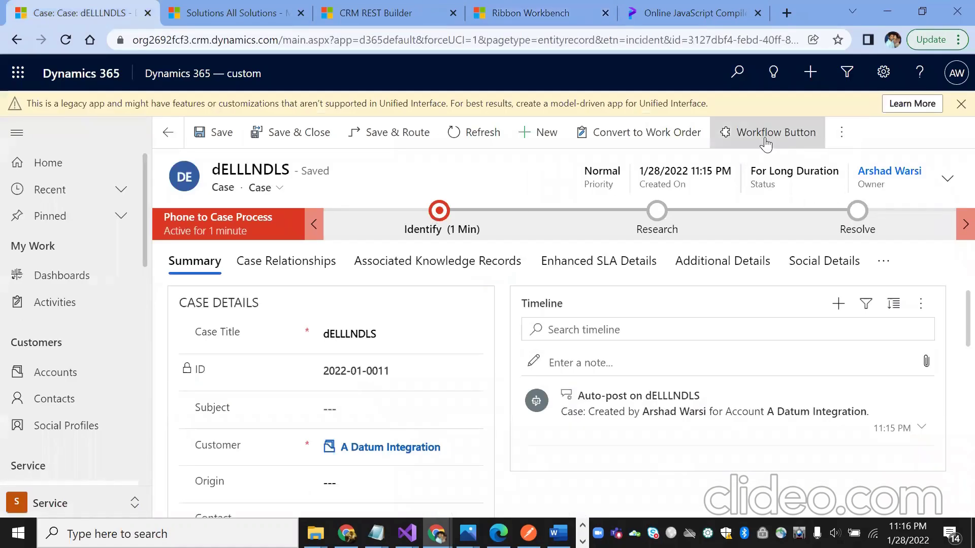
drag(751, 171, 782, 192)
click(784, 191)
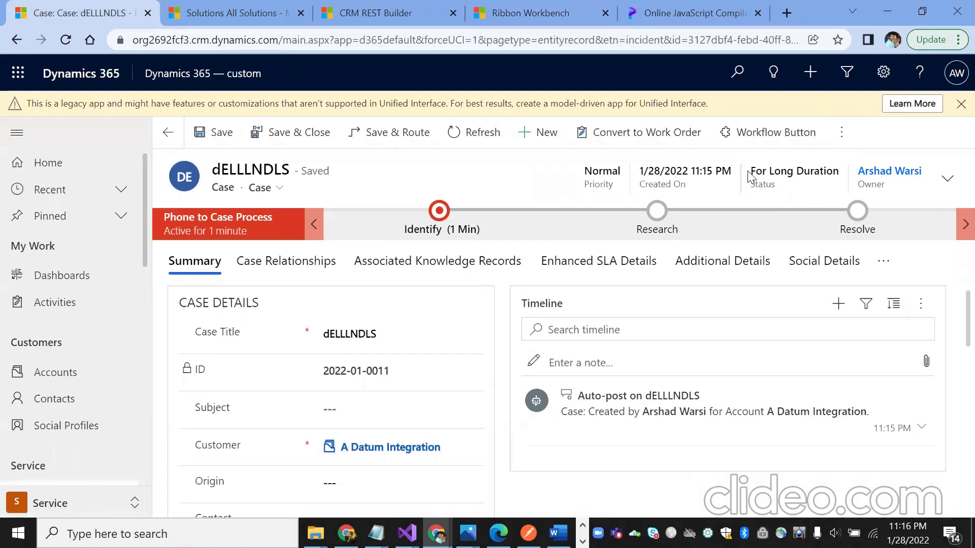
drag(751, 172, 788, 191)
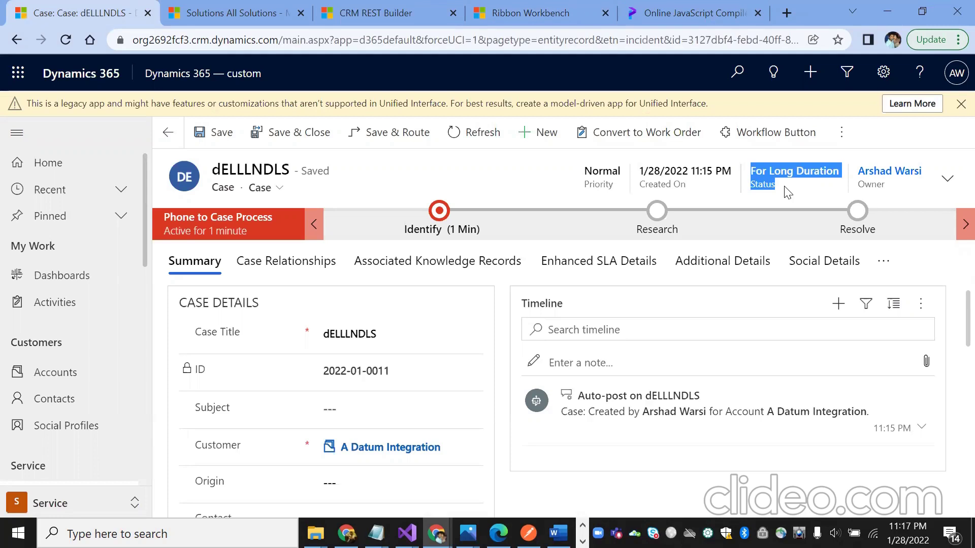
click(787, 192)
drag(751, 173, 771, 185)
click(790, 194)
click(750, 172)
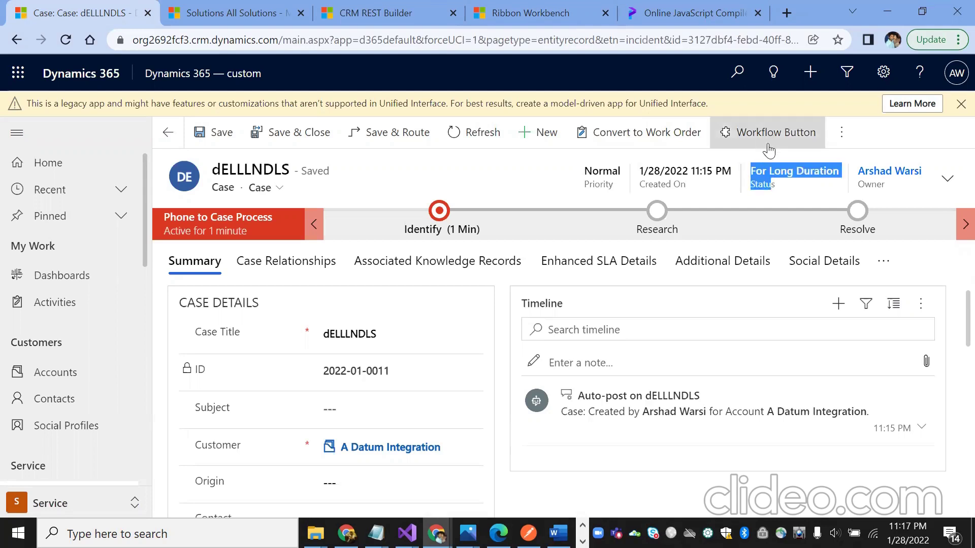
click(748, 178)
drag(751, 172, 777, 183)
click(781, 188)
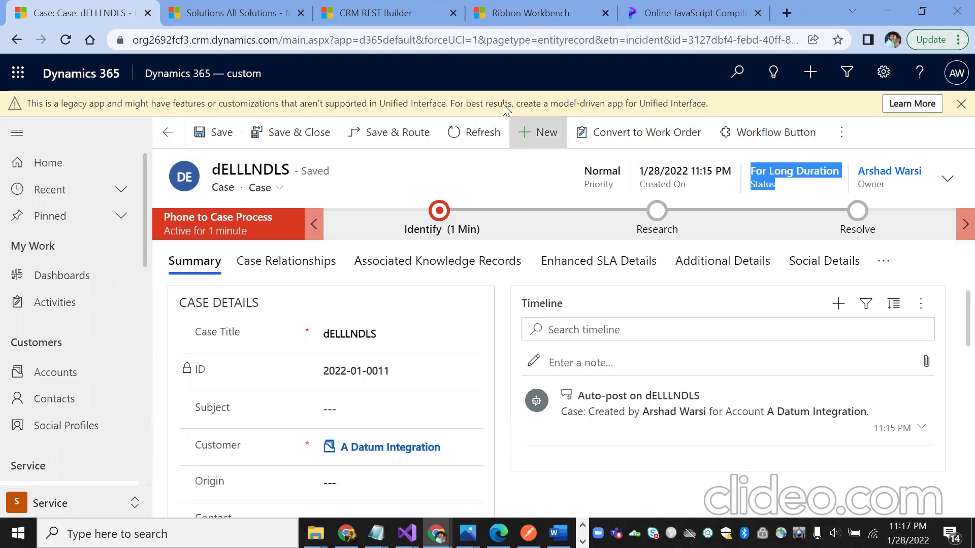
click(512, 24)
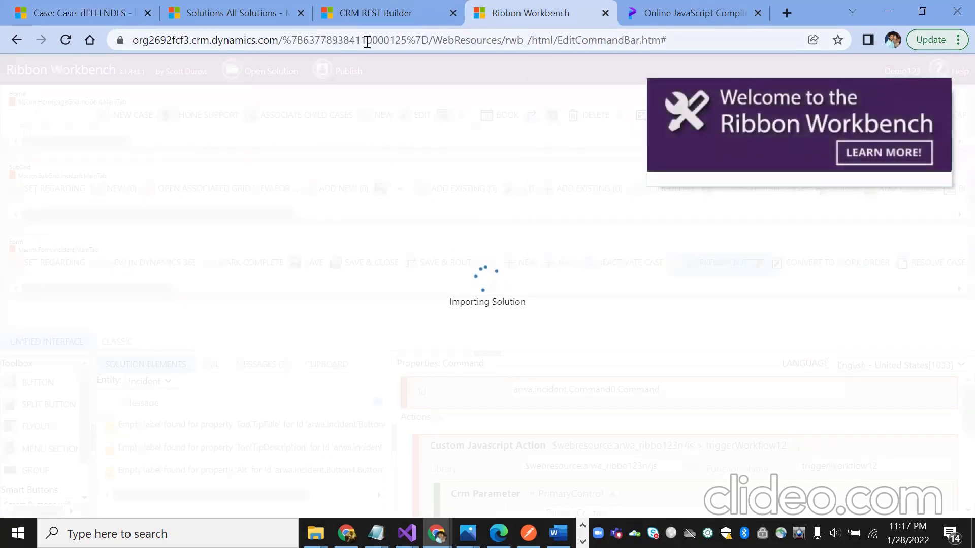
click(130, 13)
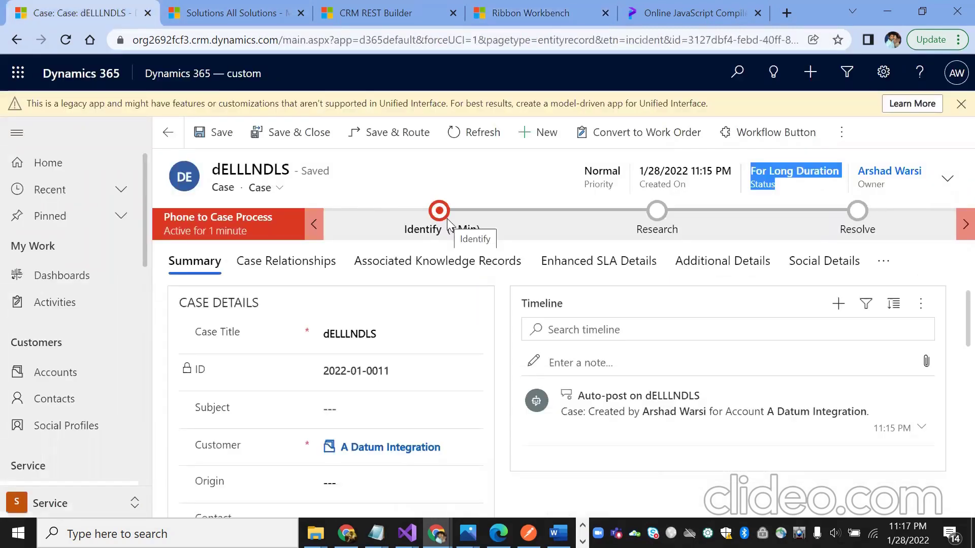
Check the progress of the solution import in Ribbon Workbench, switching between it and CRM REST Builder while it runs.
click(351, 28)
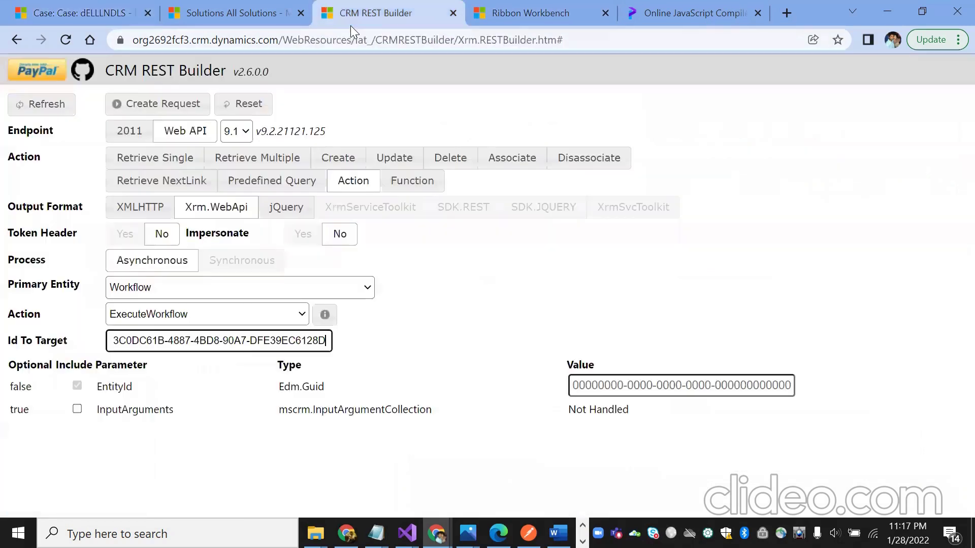
click(528, 24)
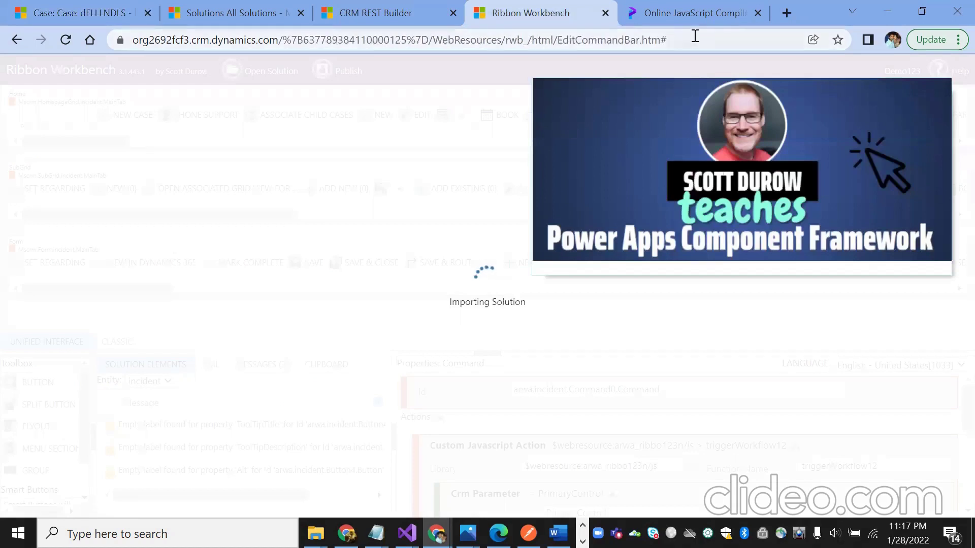
click(366, 24)
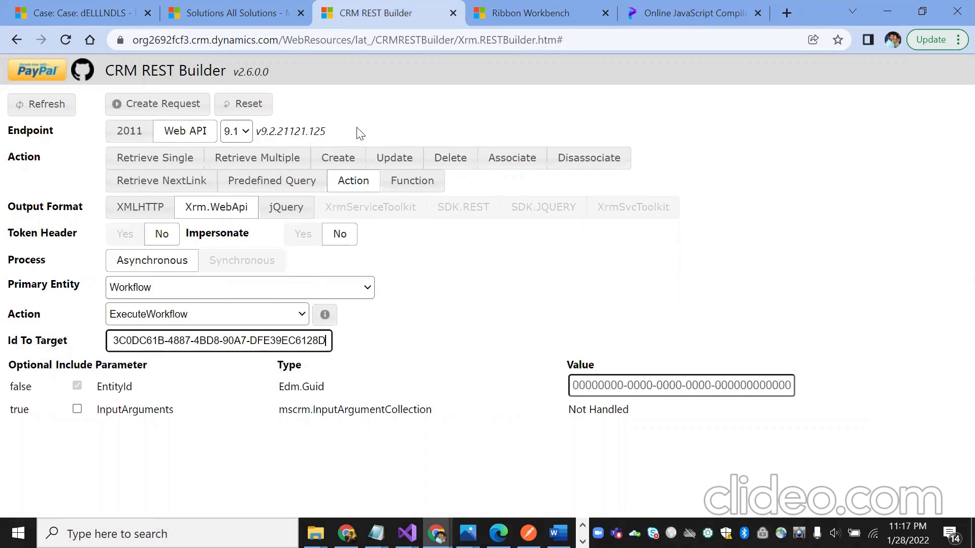
click(521, 24)
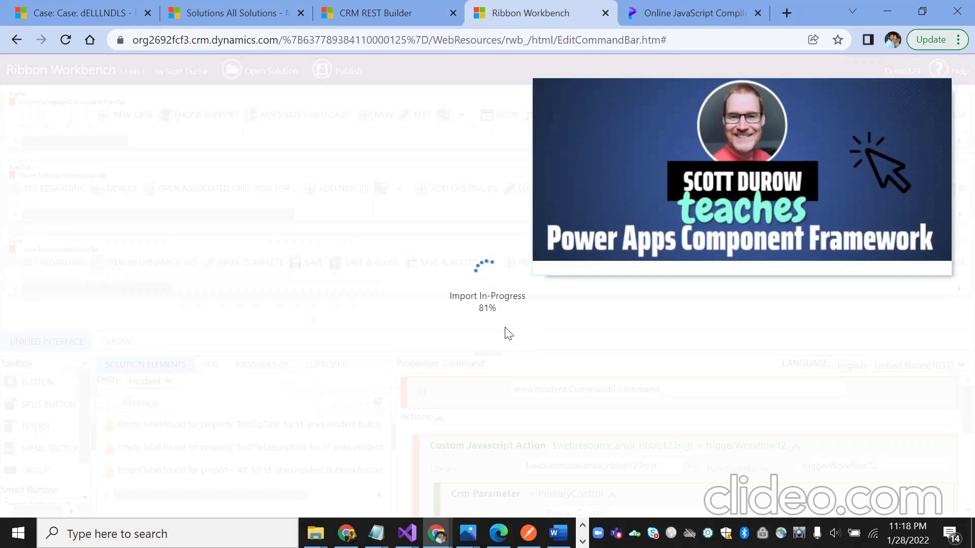
Create the ExecuteWorkflow request in CRM REST Builder and examine the parameter and entity lines in the generated code.
click(335, 15)
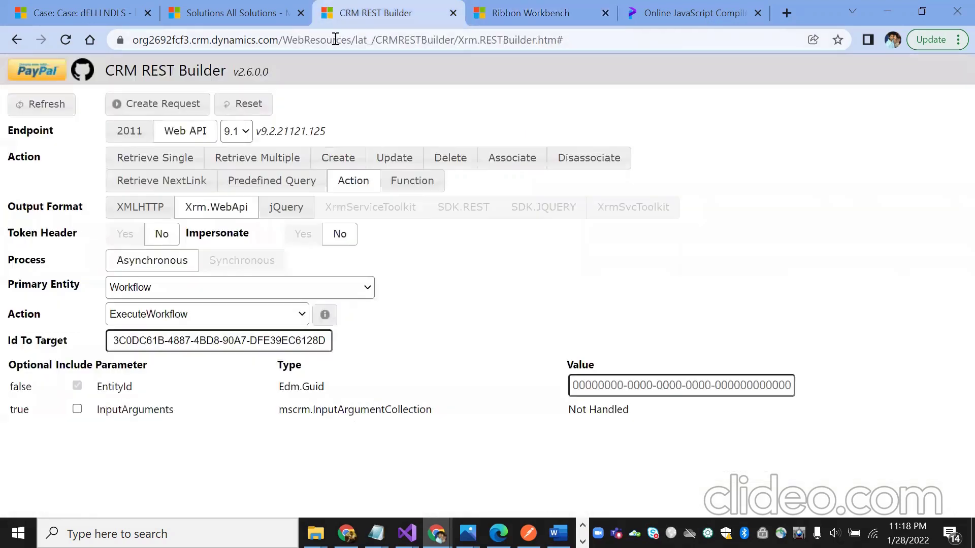
click(147, 103)
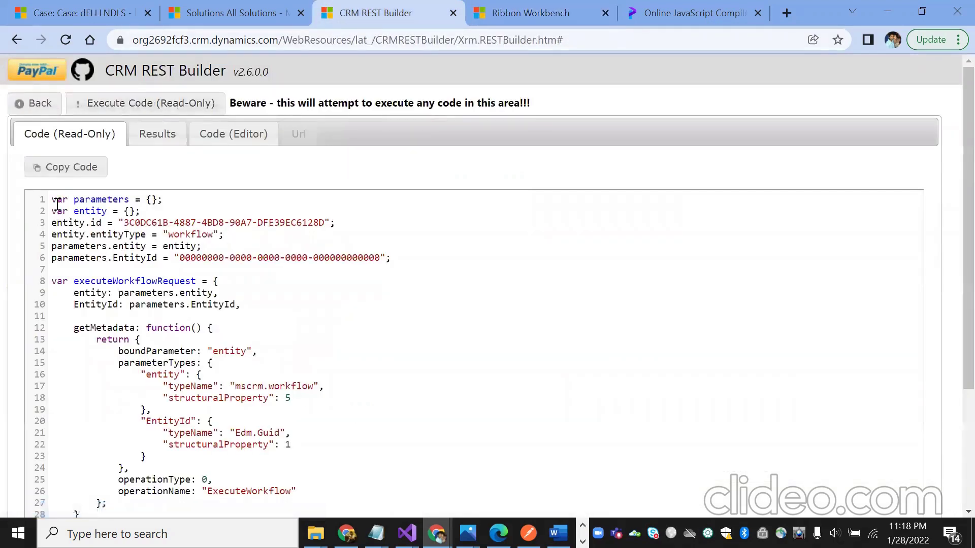
drag(51, 199, 404, 267)
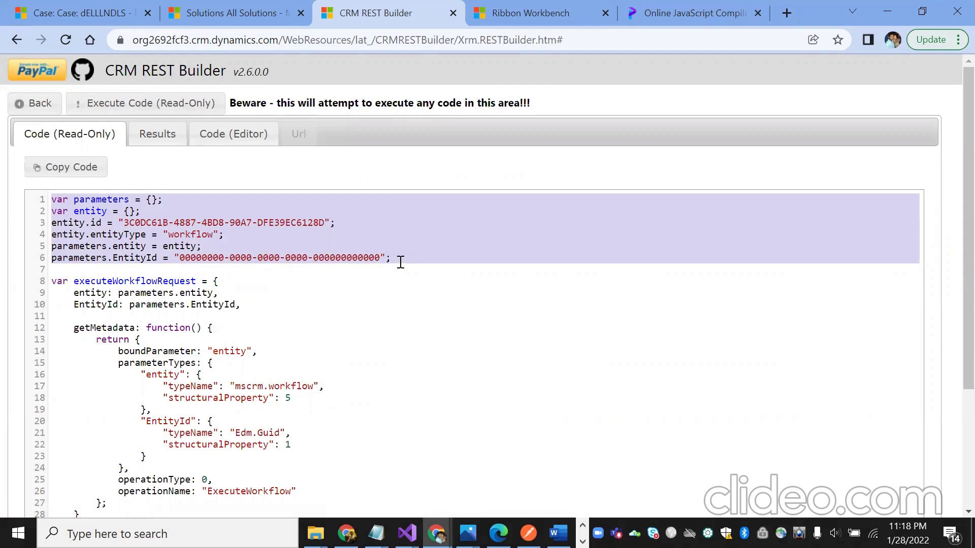
Review the triggerWorkflow1 draft in Notepad, covering its primaryControl parameter, guid variable and executeWorkflowRequest, and return to Ribbon Workbench.
mouse_move(375, 533)
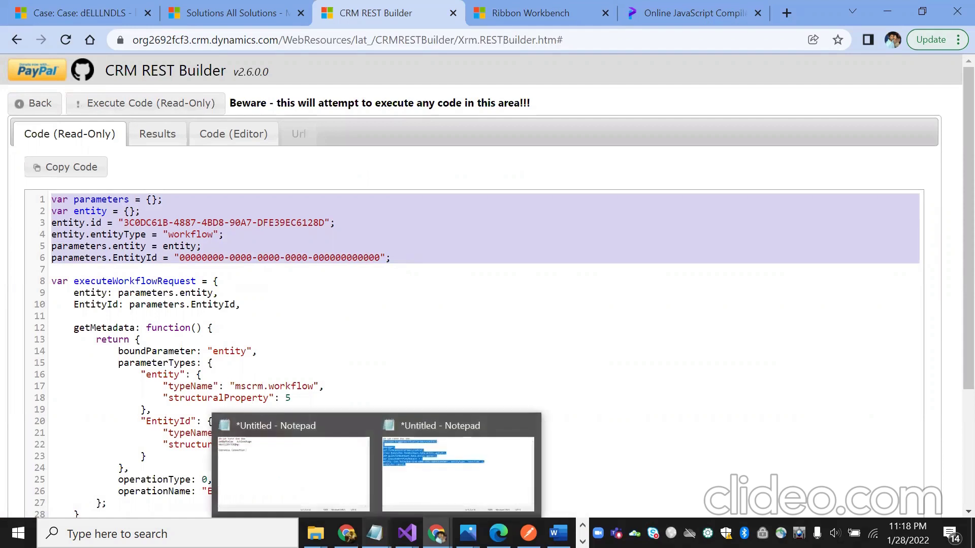
click(472, 480)
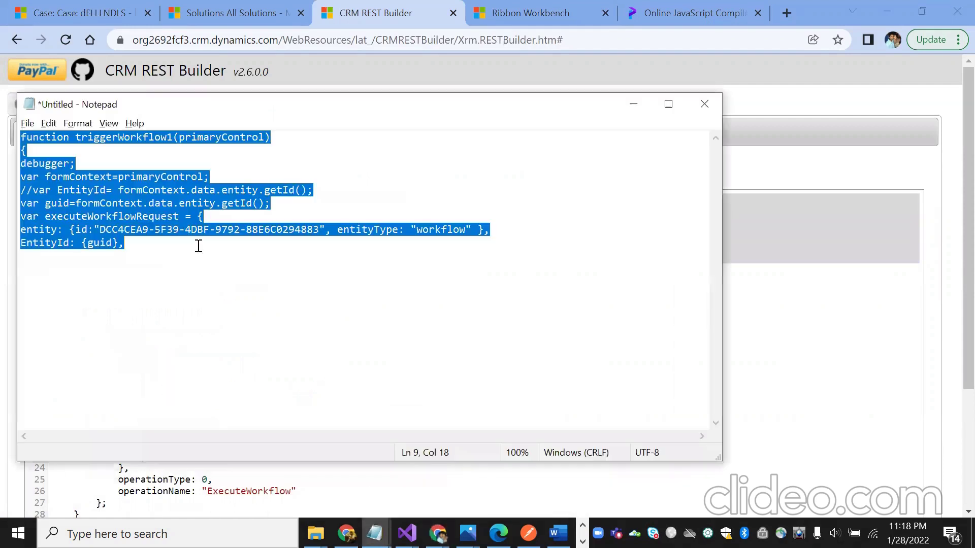
click(281, 138)
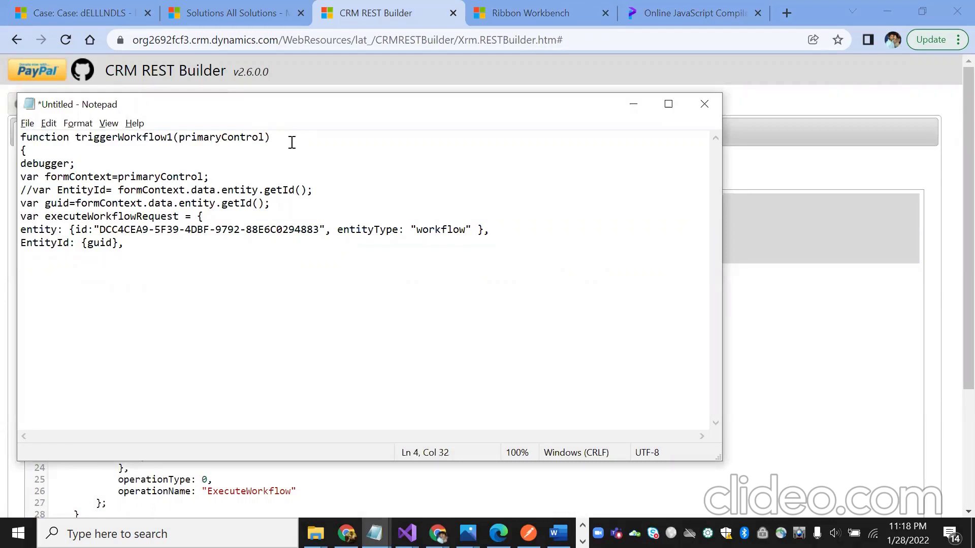
drag(177, 137, 265, 141)
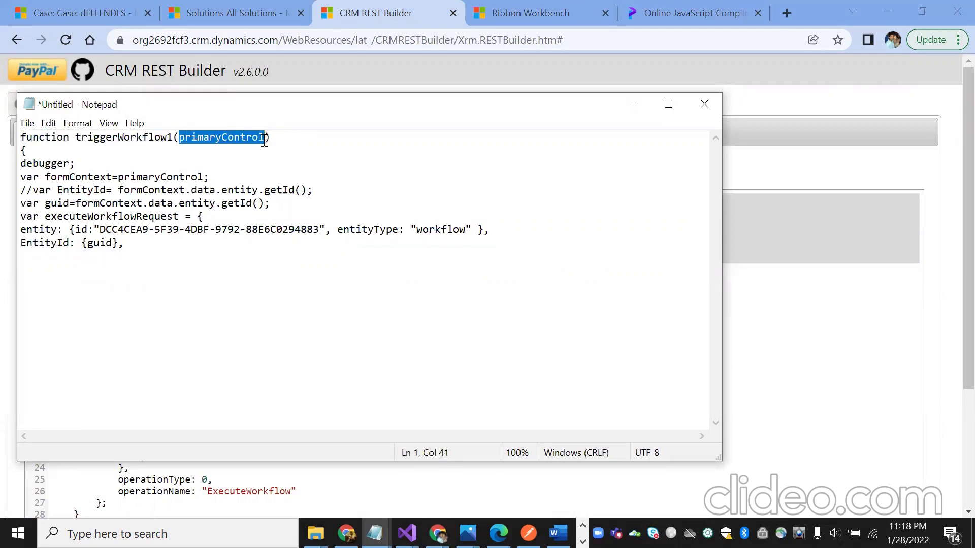
click(283, 138)
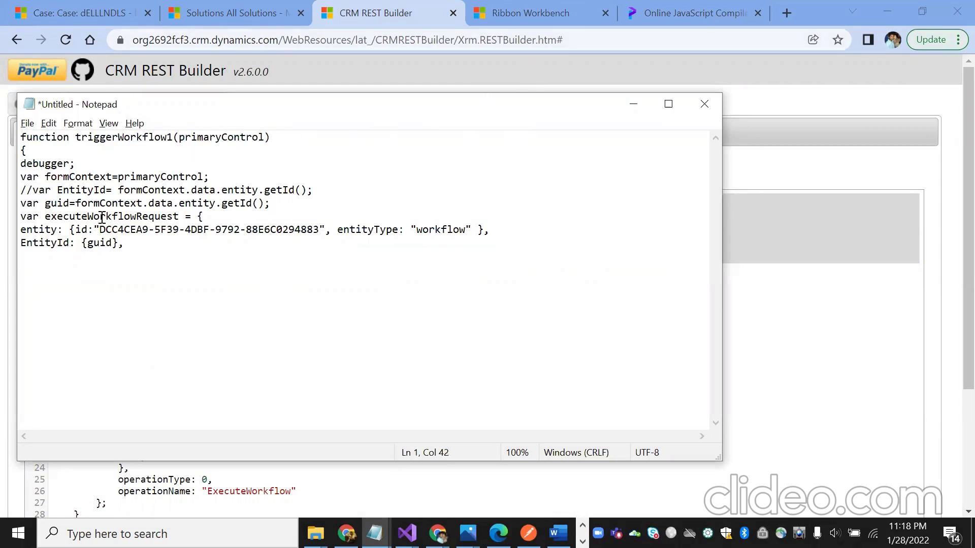
click(270, 205)
click(209, 219)
click(148, 247)
click(641, 104)
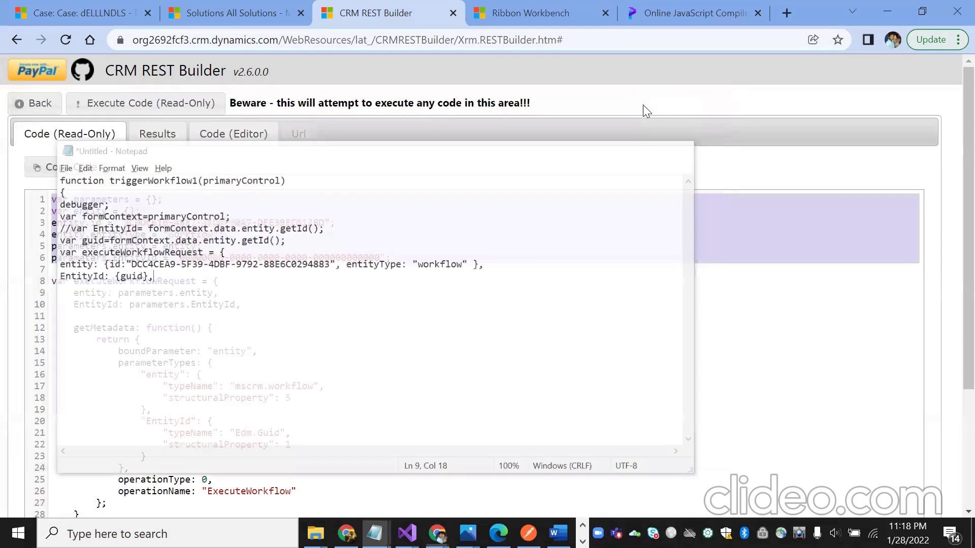
click(538, 14)
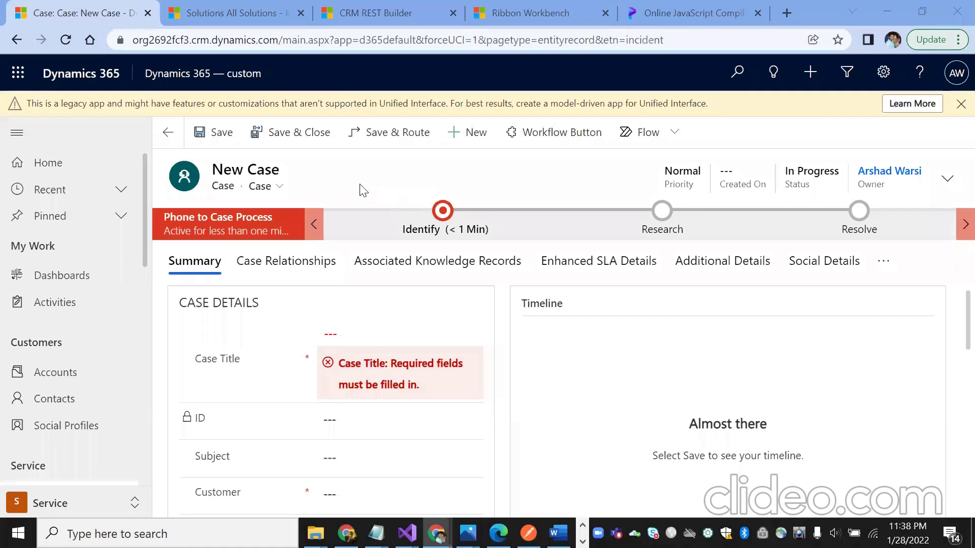
Fill in the new case with the title klsjlkf and the customer A Datum Integration, and save it.
click(349, 339)
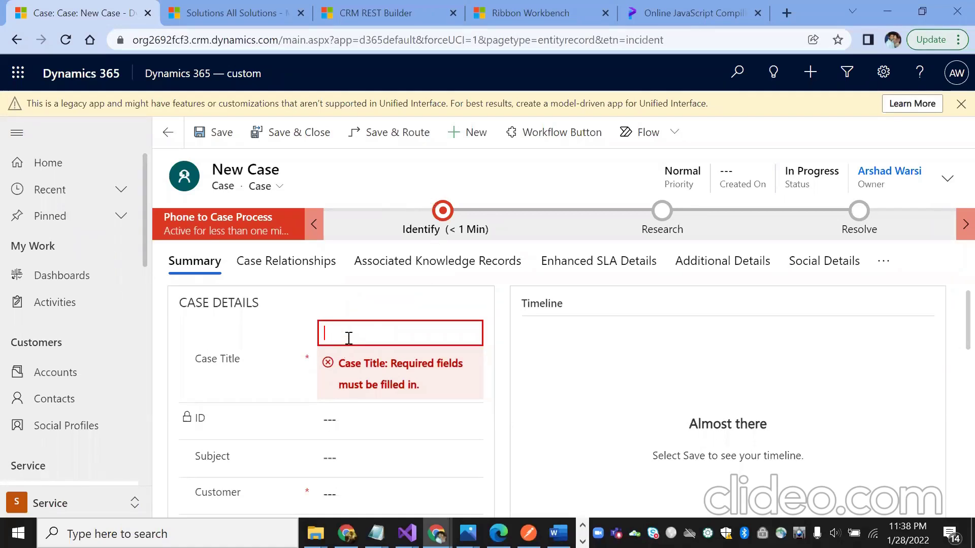
text(klsjlkf)
click(357, 493)
click(471, 445)
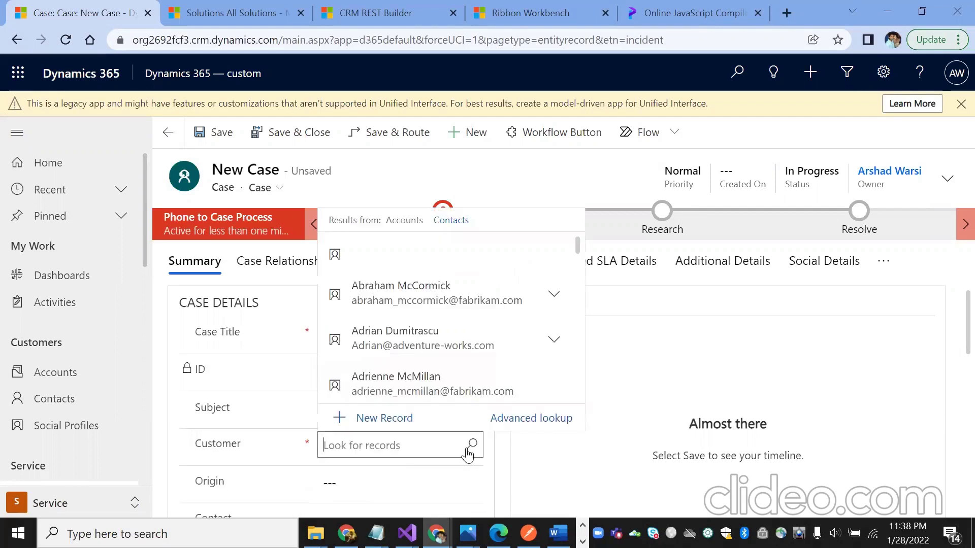
click(424, 365)
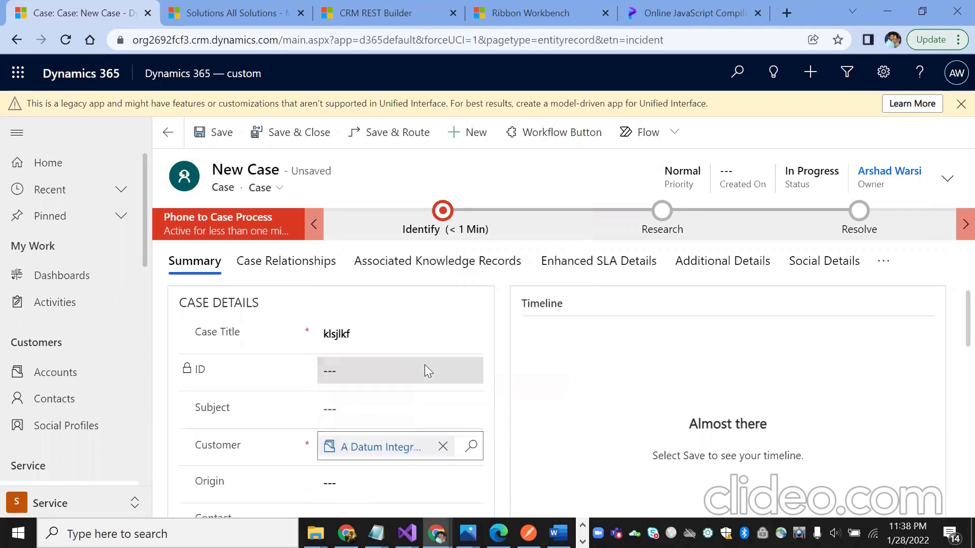
click(223, 132)
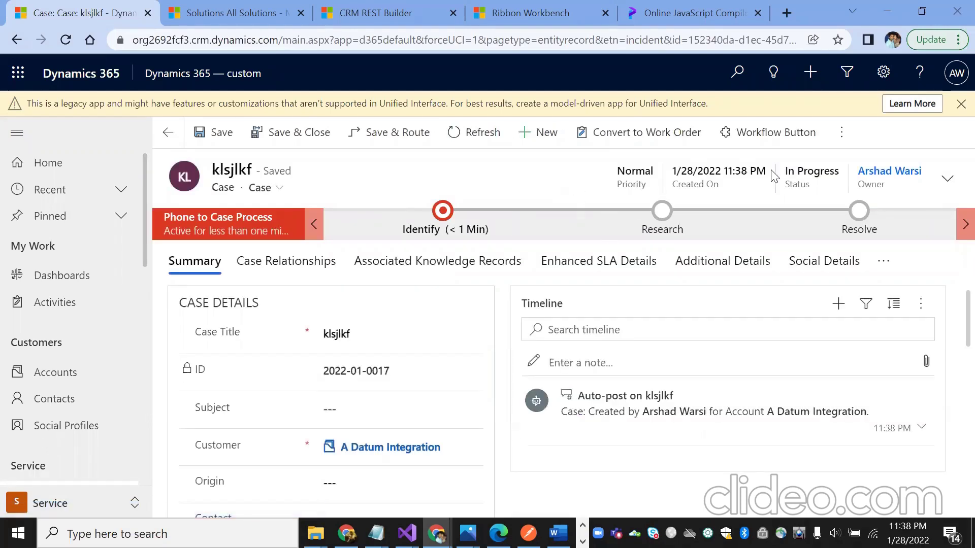
Check the klsjlkf case's Status, run its Workflow Button command, and open the case's background processes.
drag(781, 172, 823, 191)
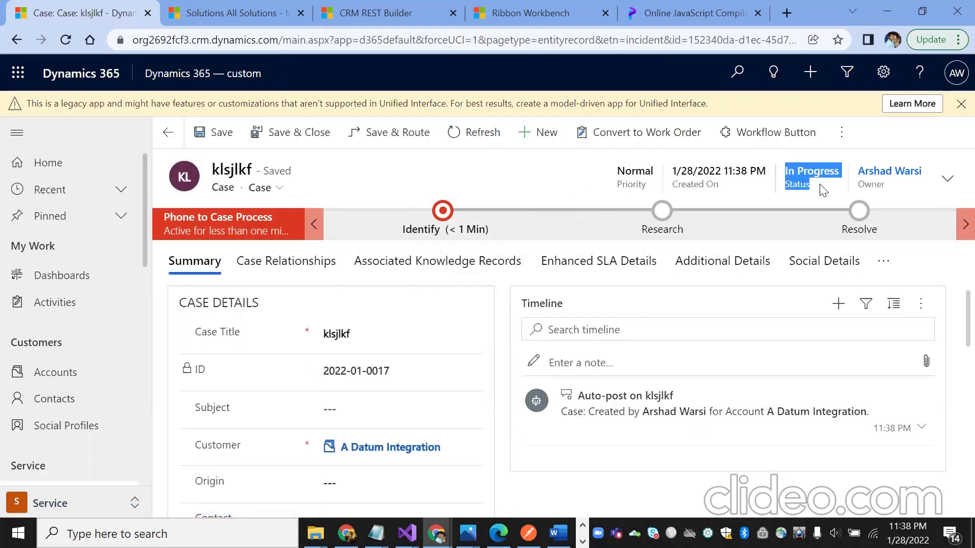
click(823, 189)
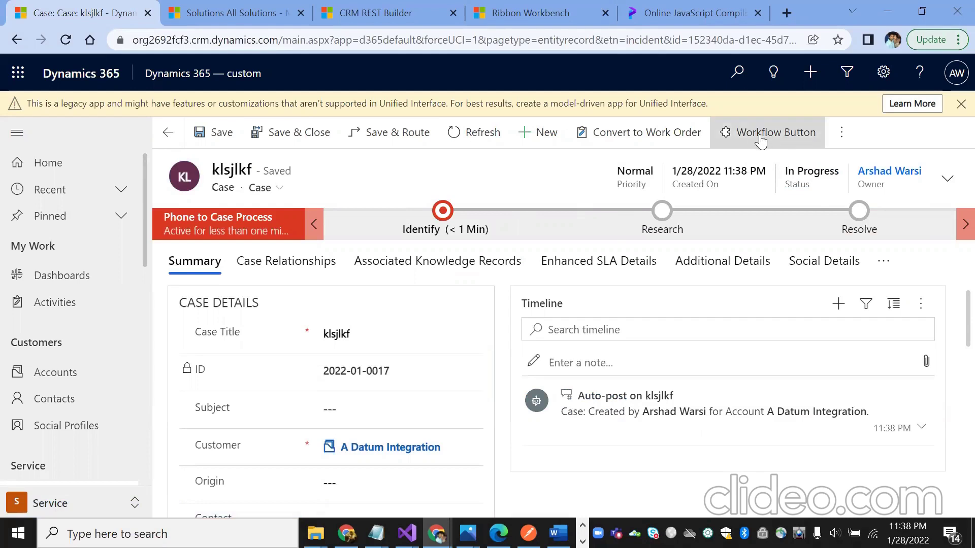
click(886, 263)
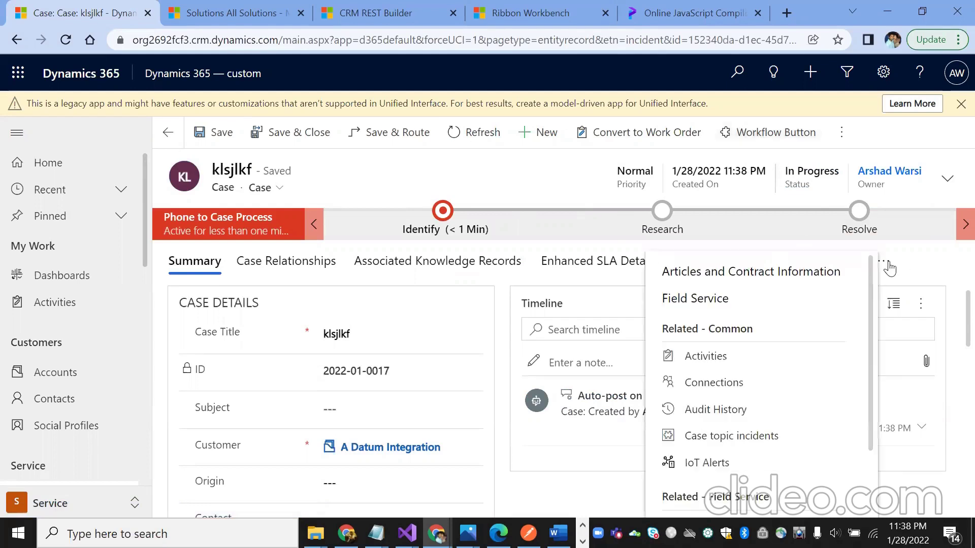
scroll(870, 321, down, 2)
click(724, 507)
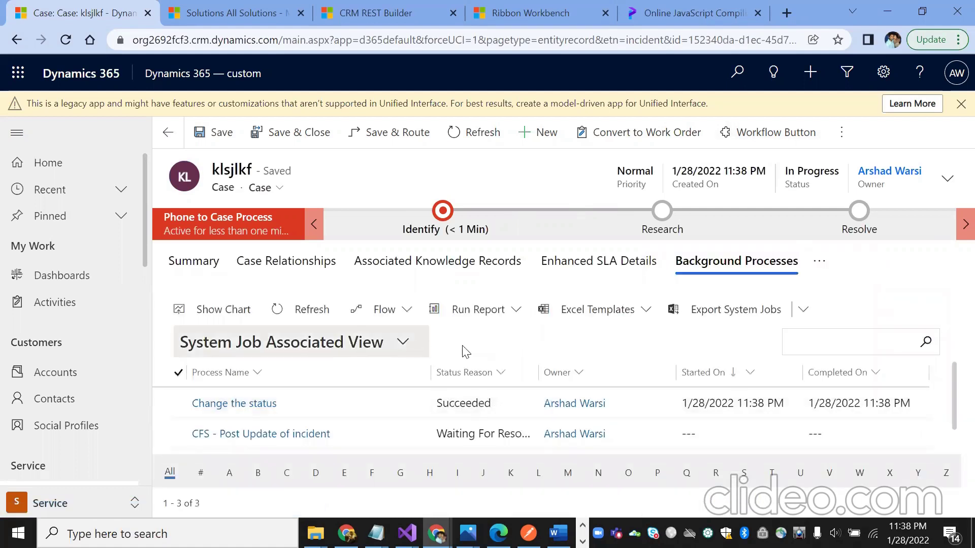
Refresh the klsjlkf case's background processes list repeatedly to check the Change the status job.
click(311, 319)
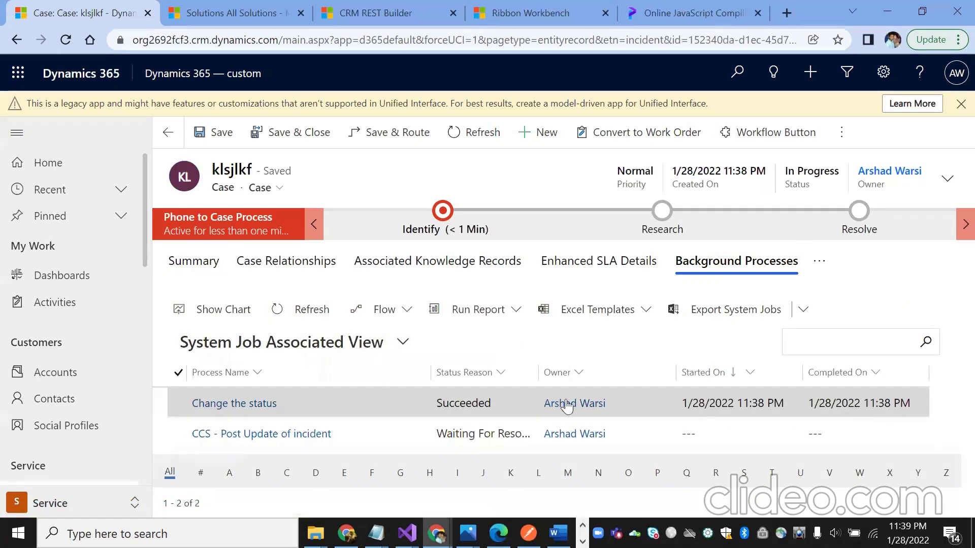
click(274, 311)
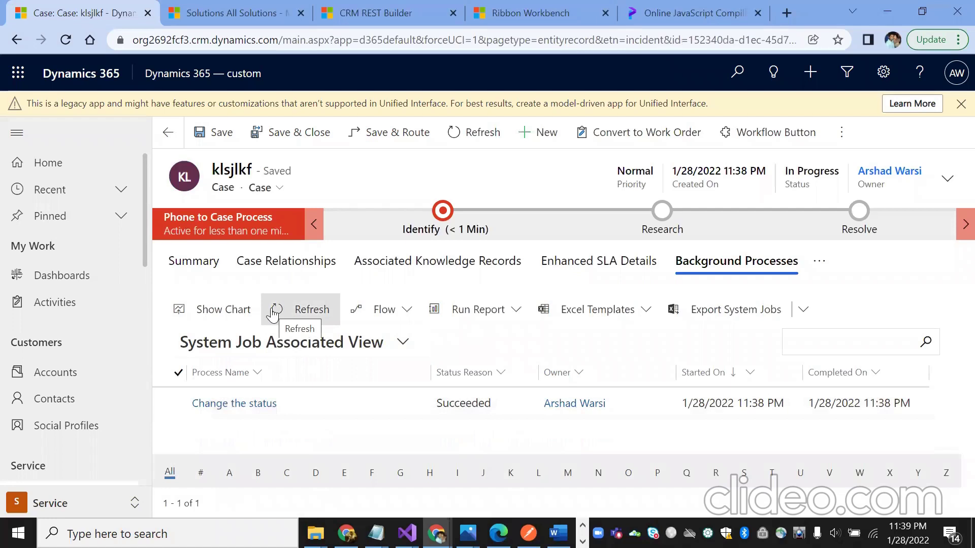
click(274, 311)
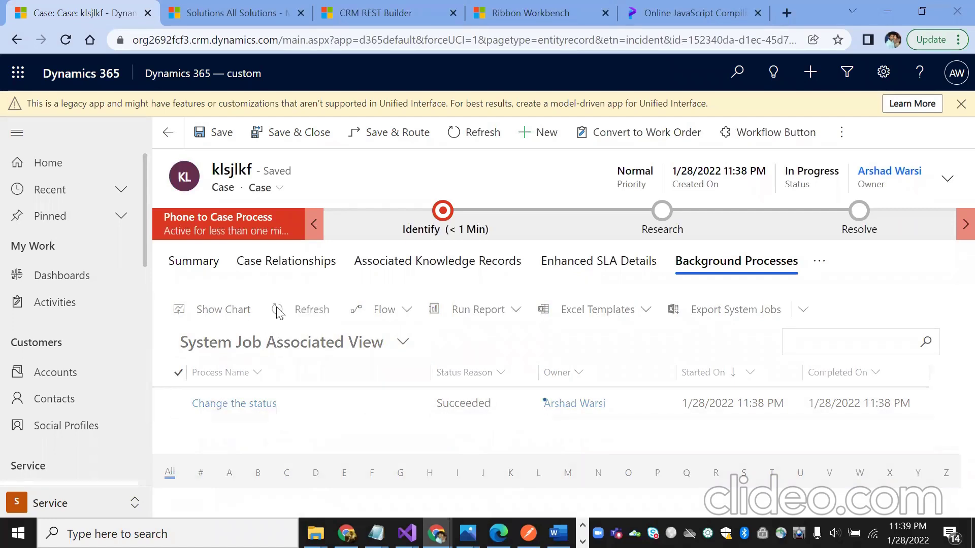
click(276, 313)
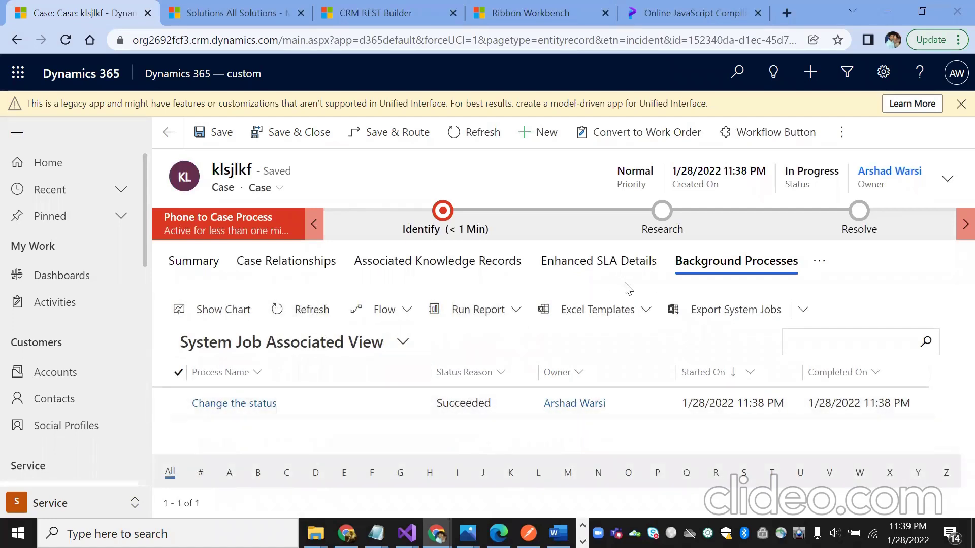
Refresh the klsjlkf case record and check the Status value in its header.
click(472, 135)
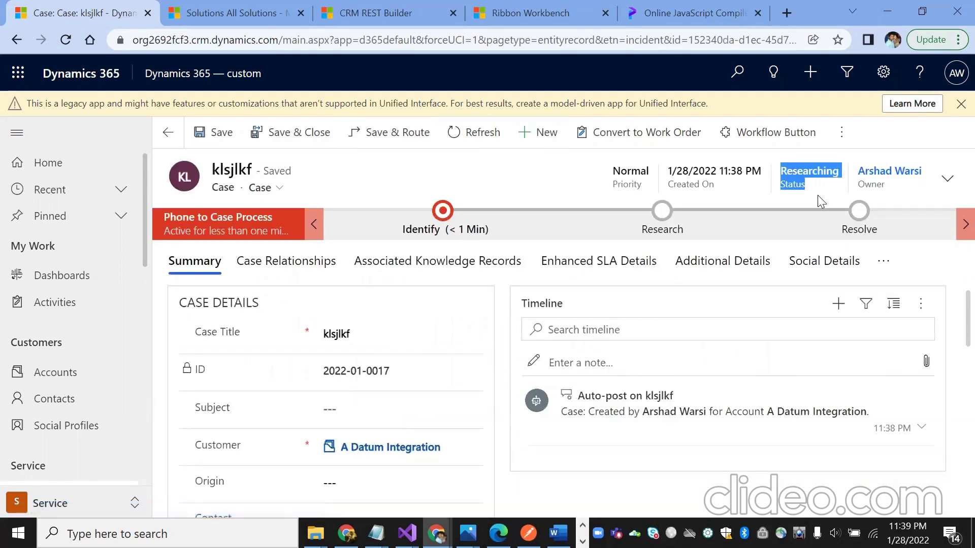
drag(782, 177, 819, 190)
click(819, 189)
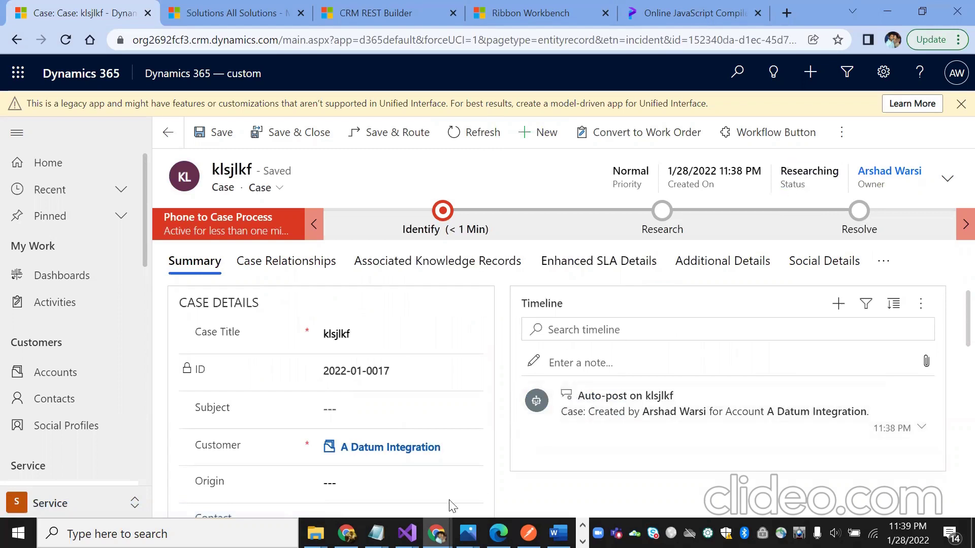
Review the status-change step in the Change the status workflow definition, and return to the klsjlkf case.
mouse_move(437, 533)
click(576, 446)
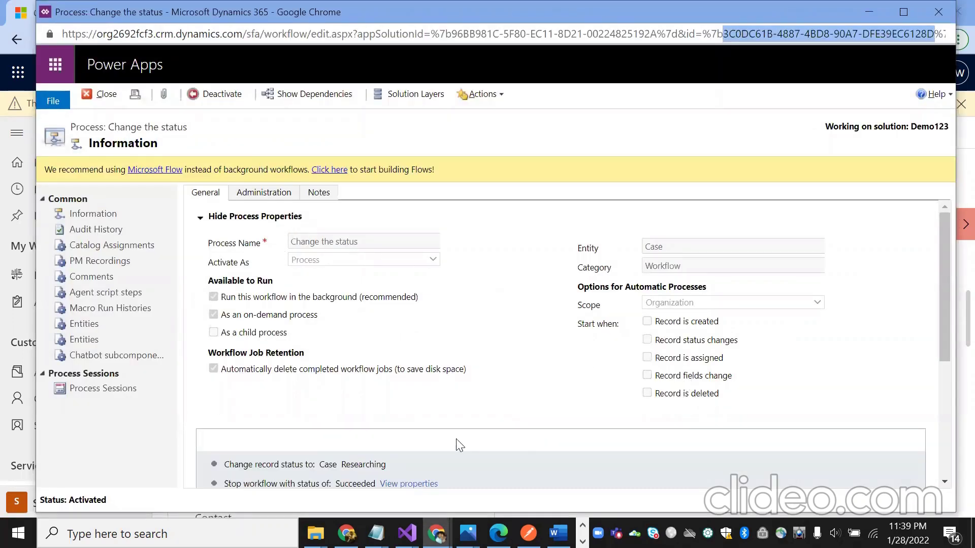
click(389, 466)
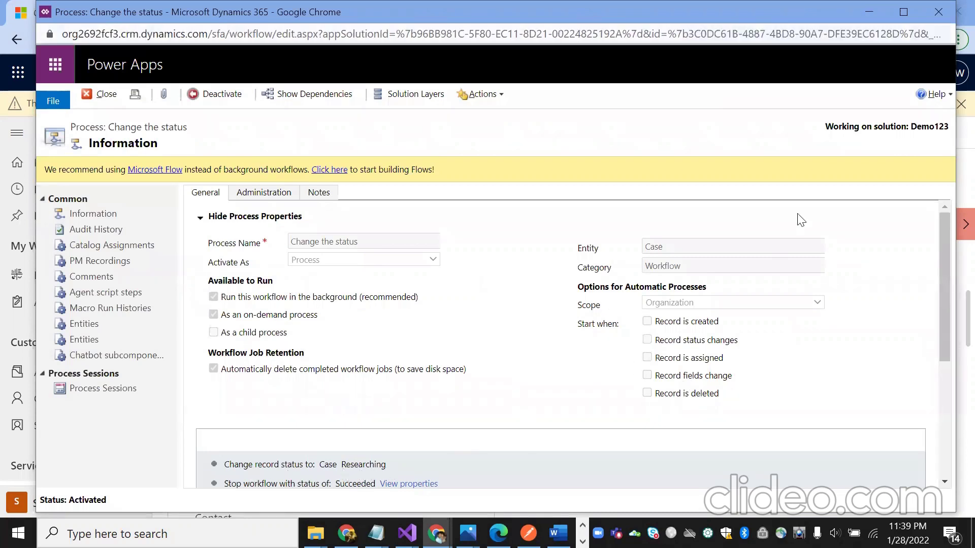
click(872, 20)
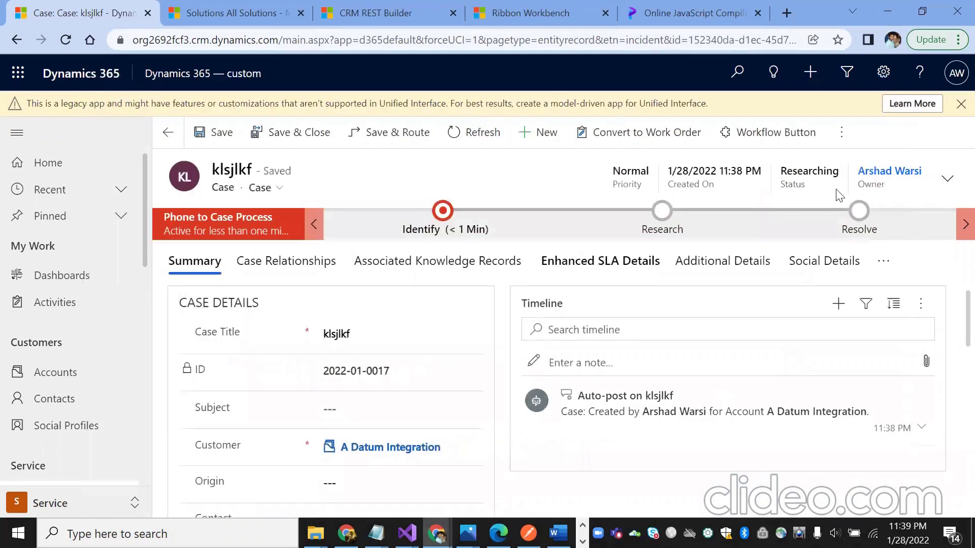
Reopen the klsjlkf case's background processes and check the Change the status entry.
click(884, 273)
scroll(867, 340, down, 2)
click(717, 503)
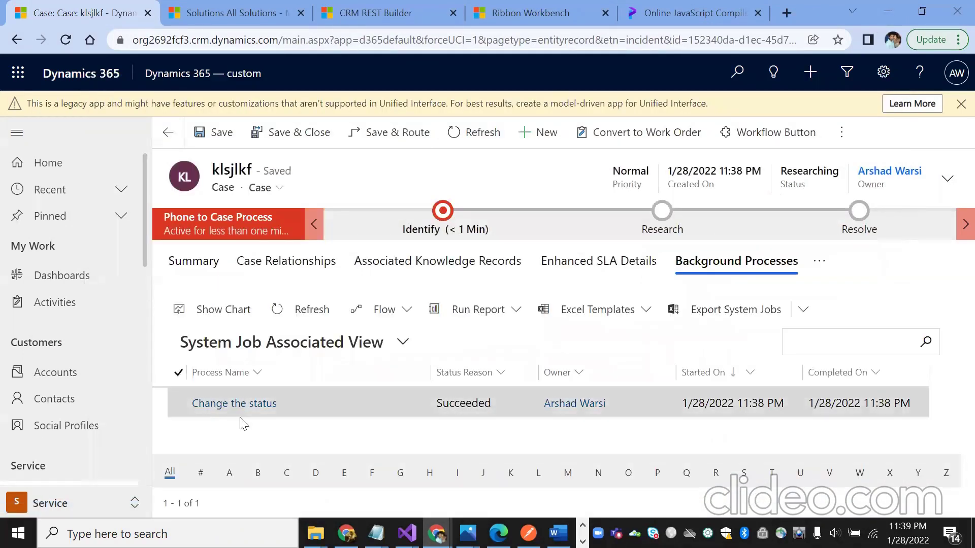